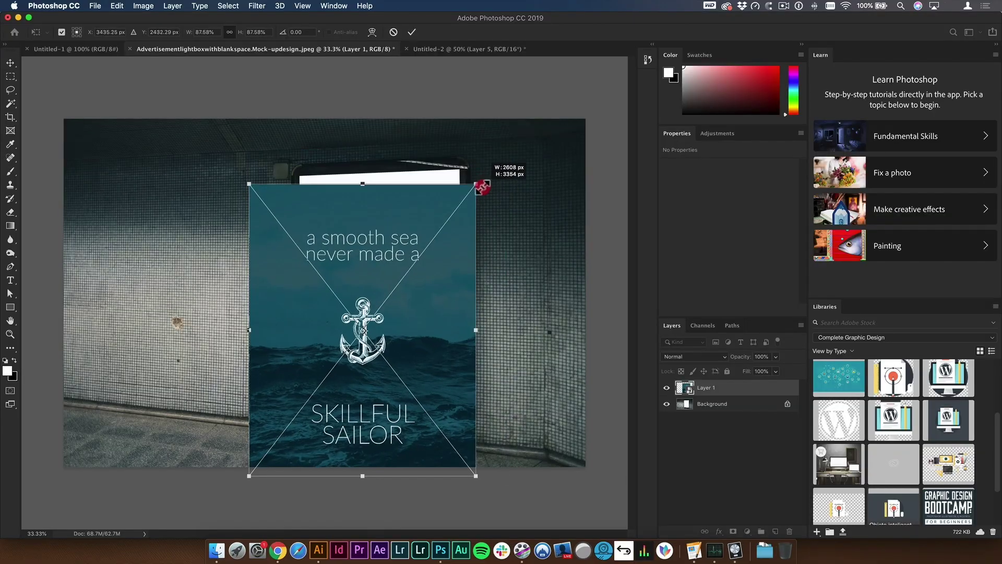
Step: Scale the sailor poster artwork down to fit the lightbox frame on the tiled wall
drag(248, 476, 298, 410)
key(Return)
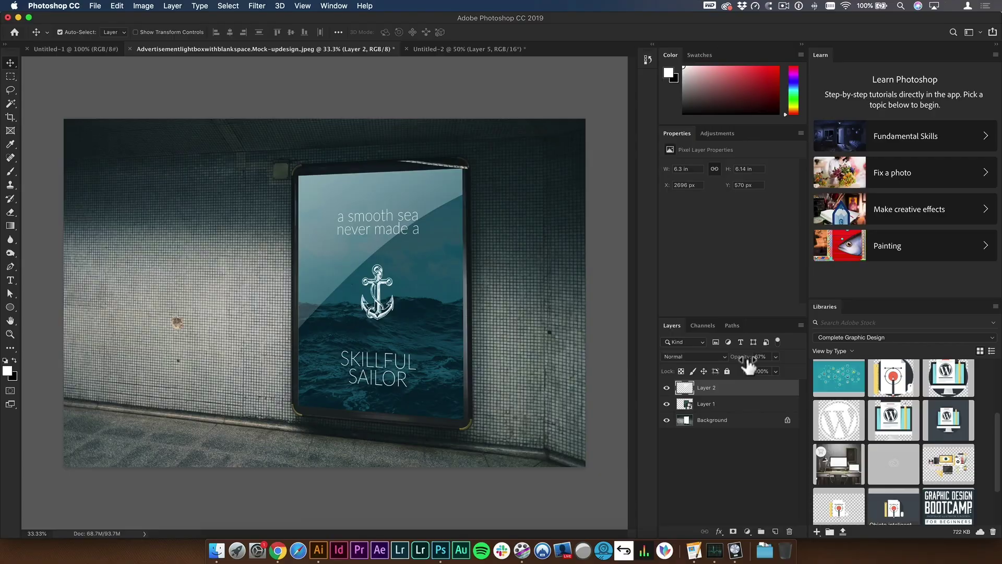
Step: Lower the opacity of the diagonal glass reflection on Layer 2 to about 36%
click(740, 362)
drag(741, 365, 748, 360)
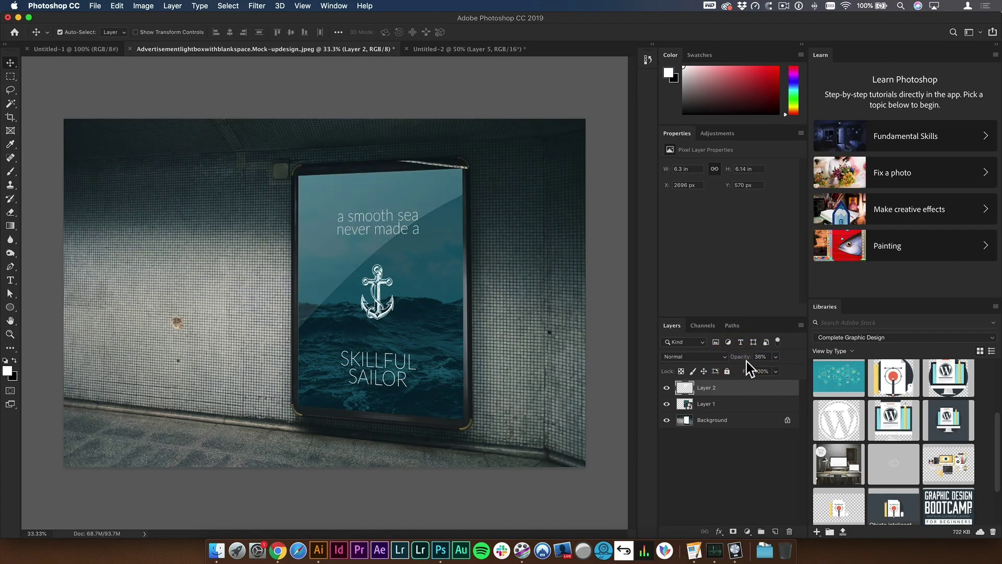
drag(746, 366, 744, 365)
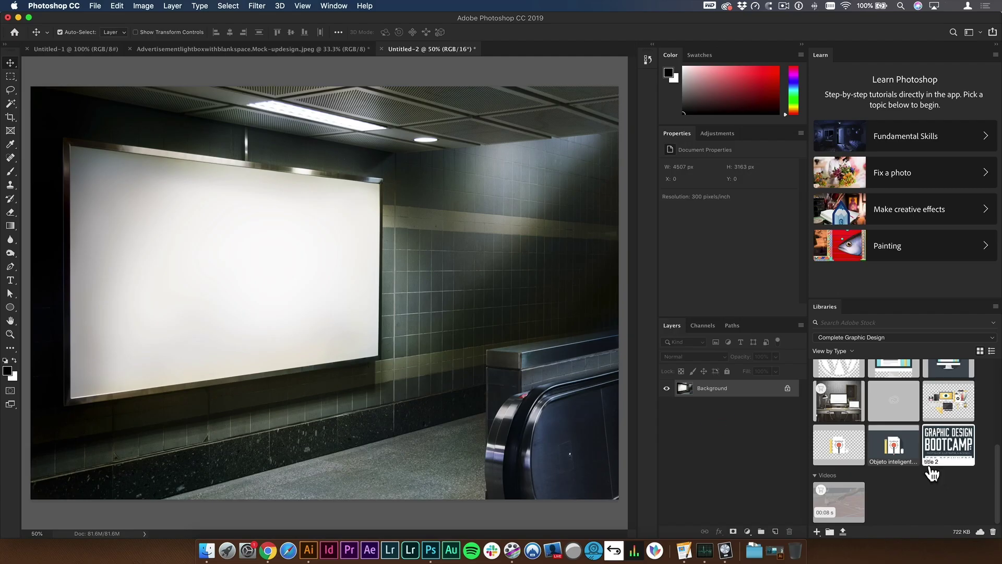
Step: Place the title 2 artwork from the library into the billboard photo, scale it to about 47% and position it over the billboard
drag(939, 444, 372, 295)
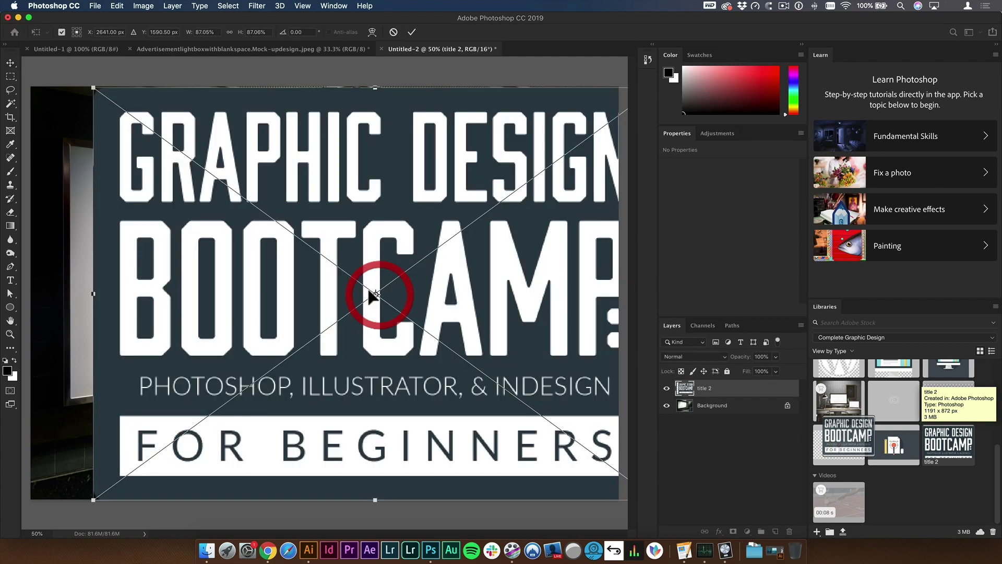
drag(93, 87, 335, 318)
drag(465, 355, 328, 262)
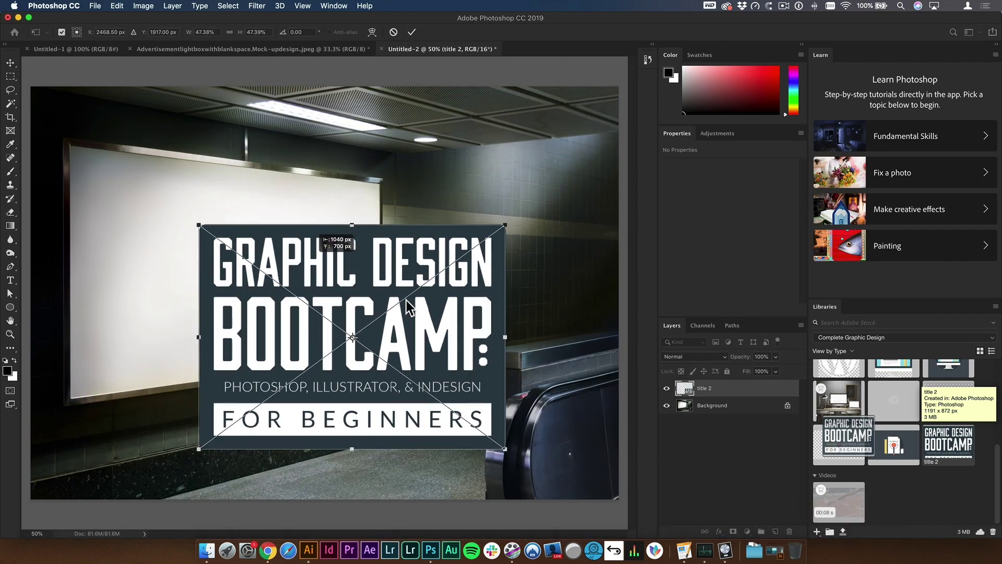
drag(397, 265, 273, 184)
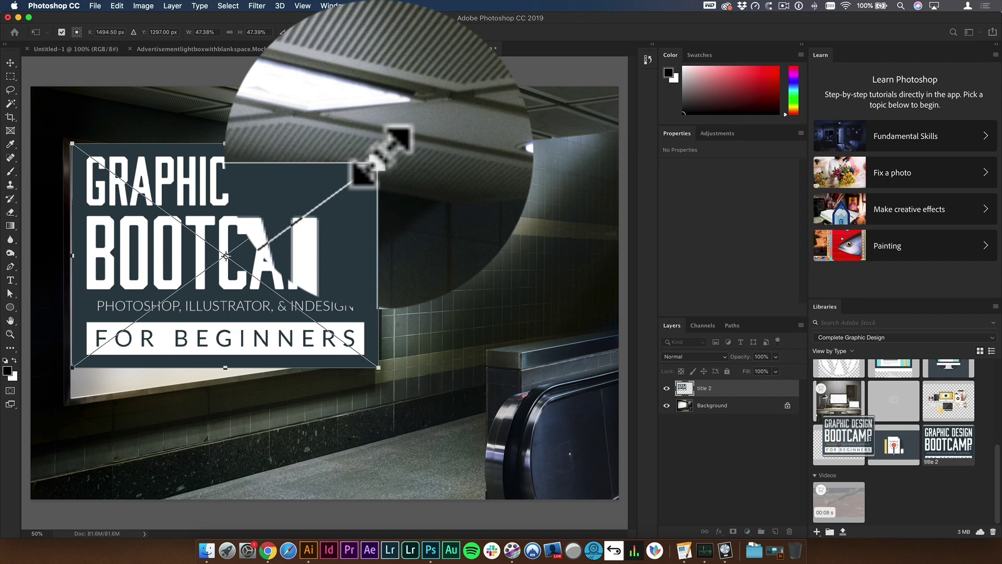
Step: Distort the title 2 artwork's corners to match the billboard frame's perspective and apply the transformation
key(super)
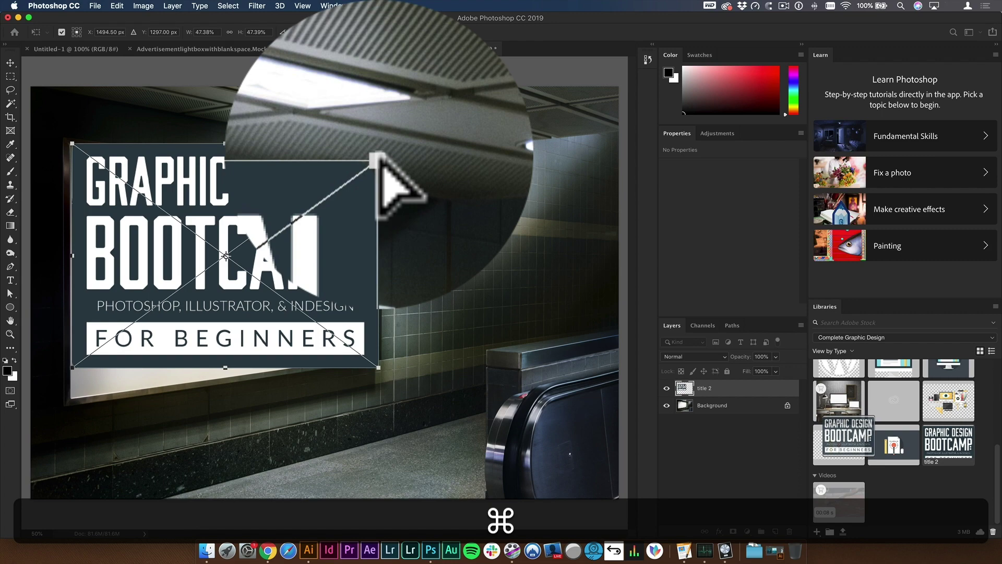
drag(378, 155, 380, 183)
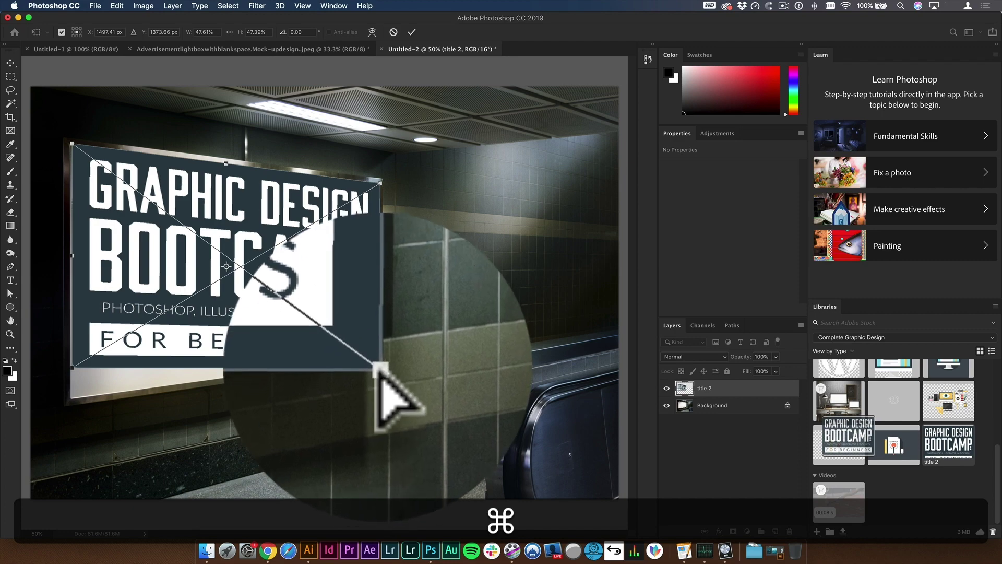
mouse_move(379, 368)
mouse_down()
mouse_move(381, 392)
mouse_move(368, 335)
mouse_move(241, 345)
mouse_move(485, 378)
mouse_move(496, 252)
mouse_move(543, 218)
mouse_move(528, 308)
mouse_move(438, 365)
mouse_move(280, 308)
mouse_move(268, 273)
mouse_move(287, 320)
mouse_move(387, 381)
mouse_move(459, 375)
mouse_move(356, 302)
mouse_move(338, 358)
mouse_move(381, 361)
mouse_up()
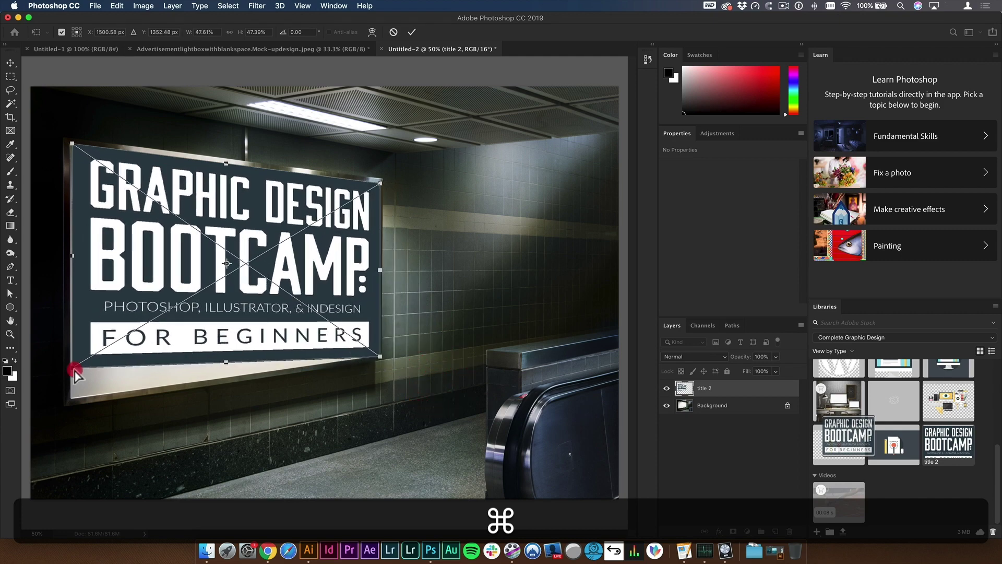
drag(75, 371, 71, 405)
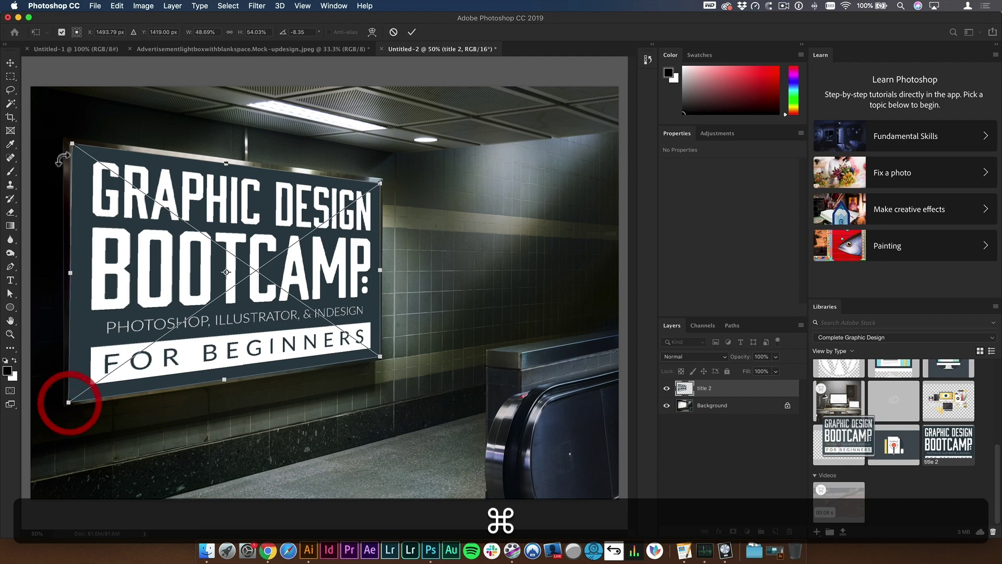
drag(71, 145, 65, 142)
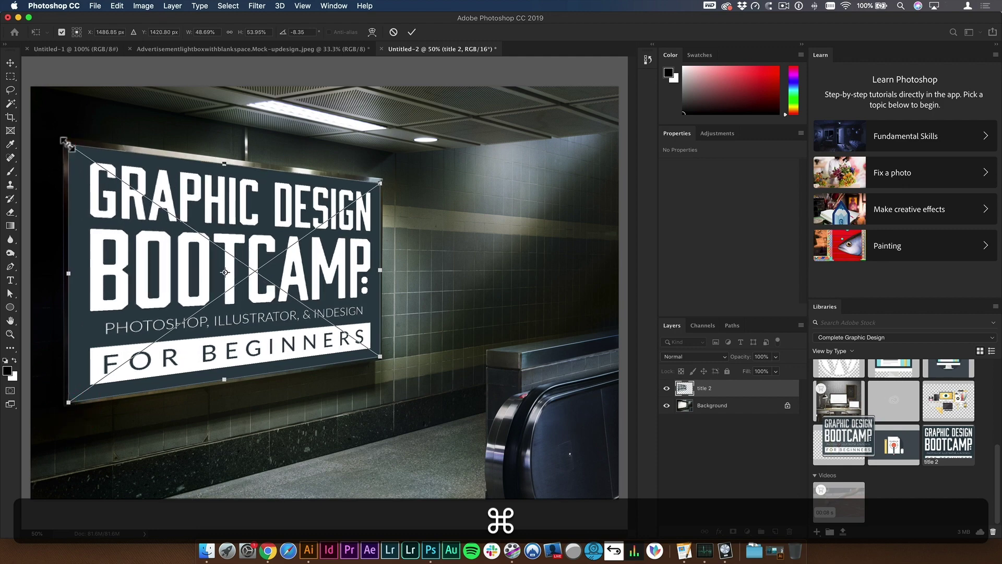
key(super+Return)
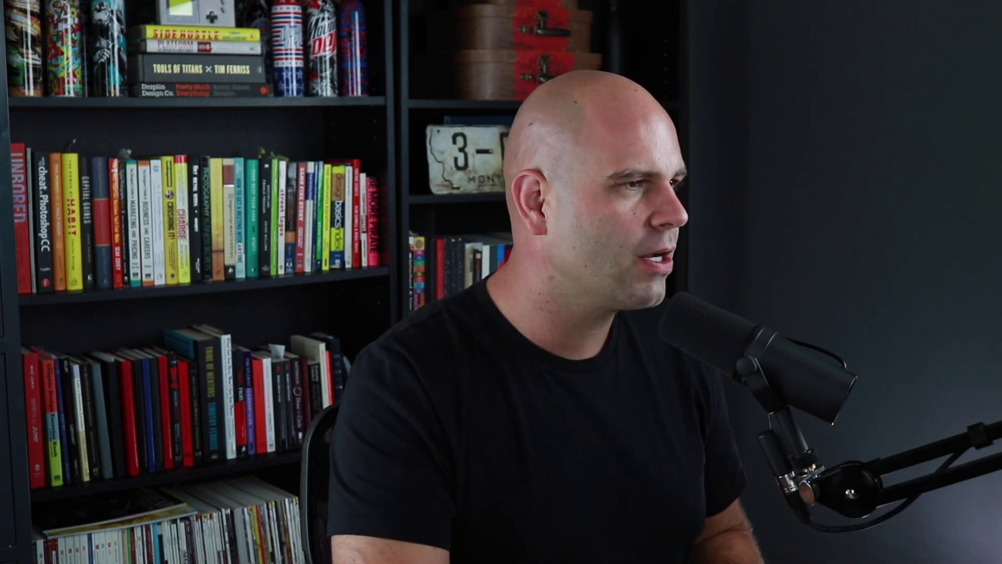
Step: Try the distorted title 2 artwork at a smaller size on the tiled wall beside the billboard, then delete its layer
drag(123, 334, 331, 316)
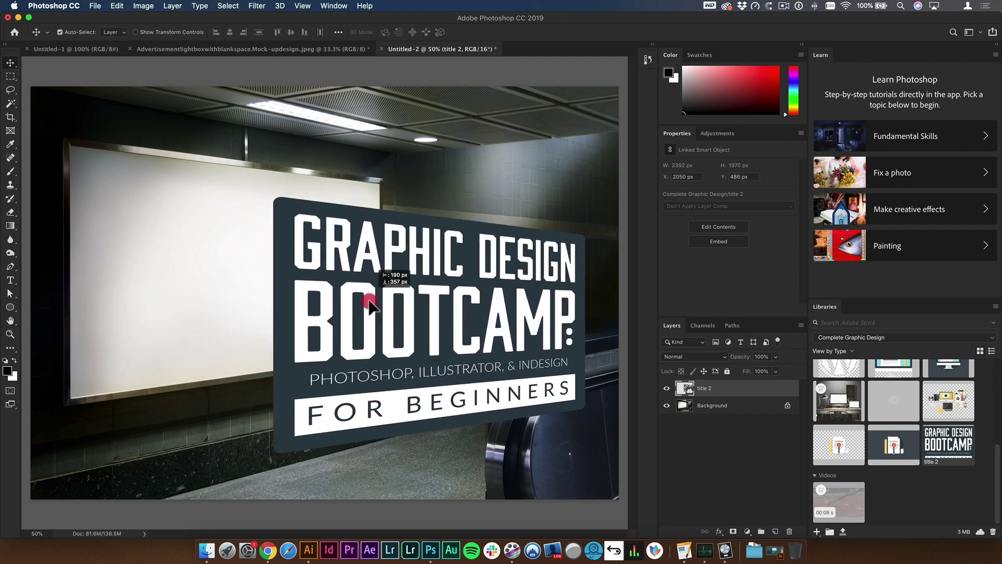
key(super+t)
drag(225, 204, 428, 256)
key(Return)
key(super+t)
drag(400, 362, 459, 310)
key(v)
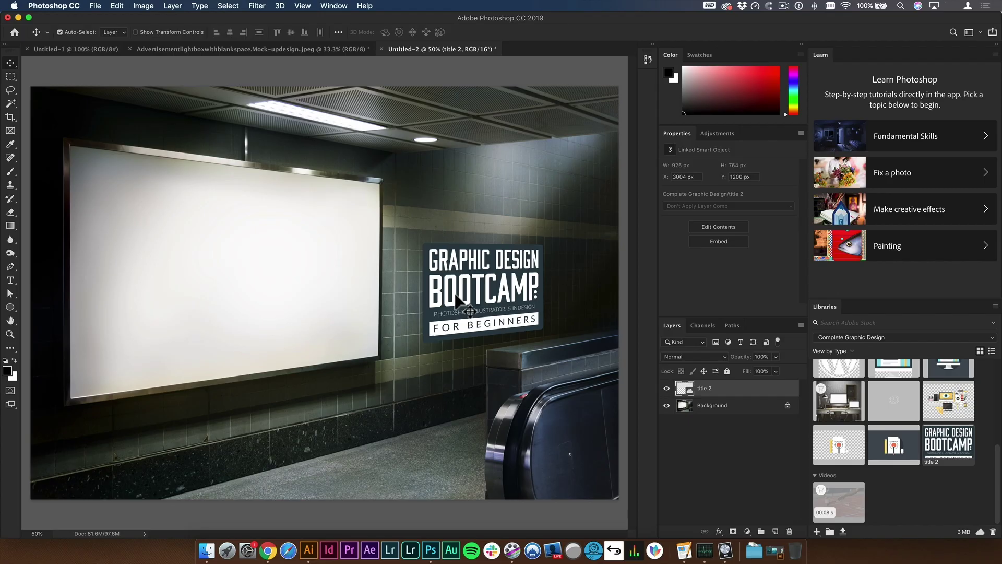
key(BackSpace)
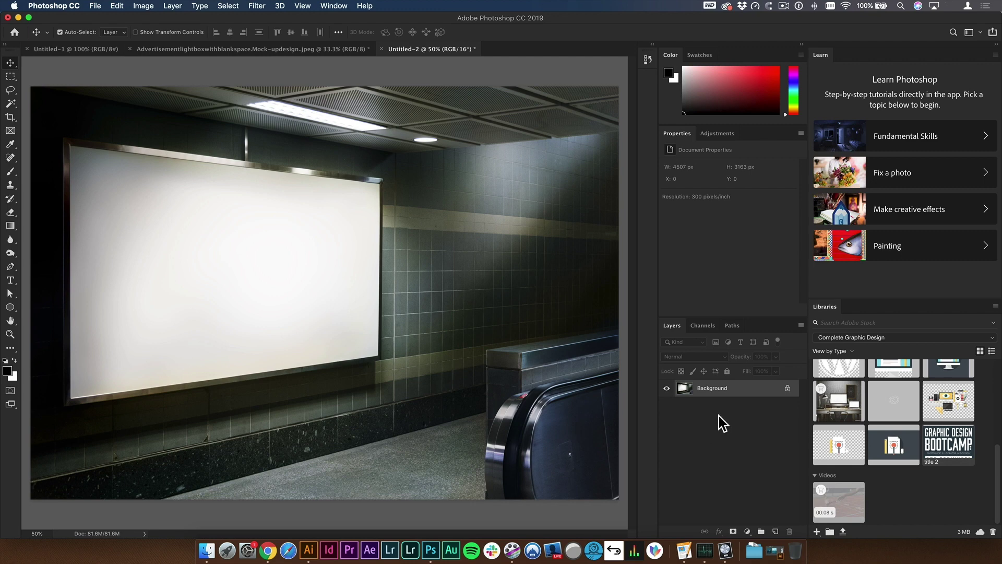
Step: Duplicate the Background layer and define a Vanishing Point plane on the copy using the billboard's four inner corners
key(super+j)
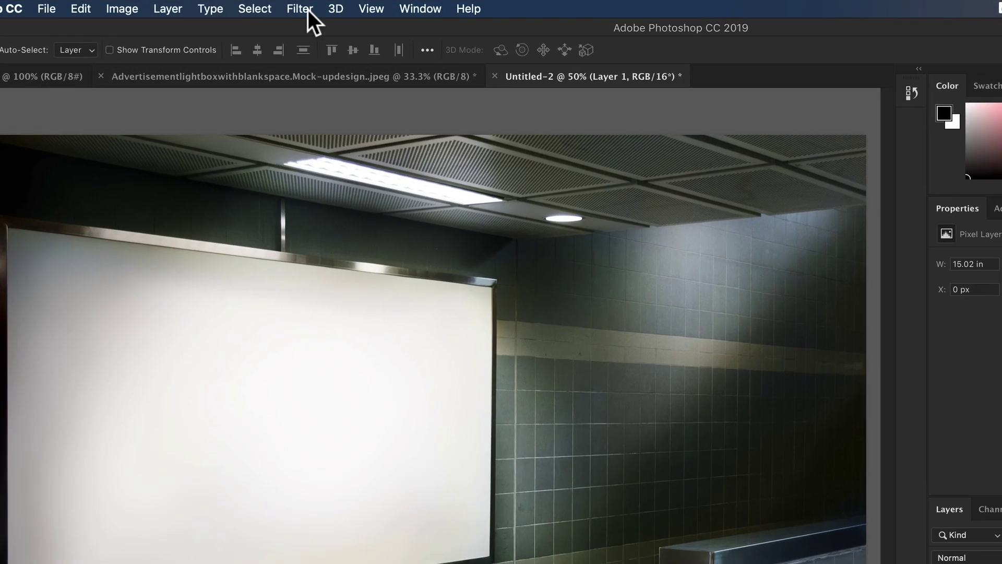
click(257, 6)
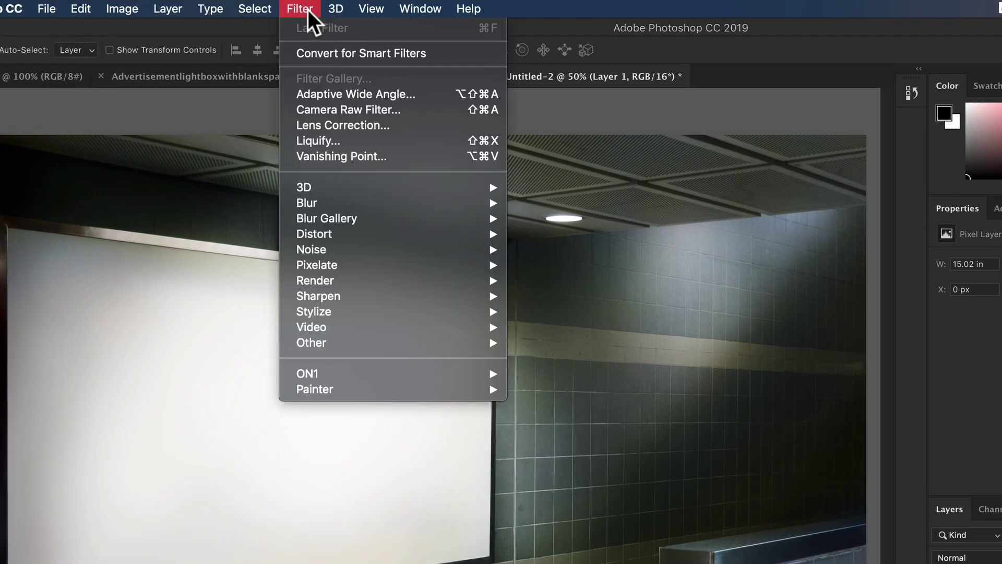
click(371, 158)
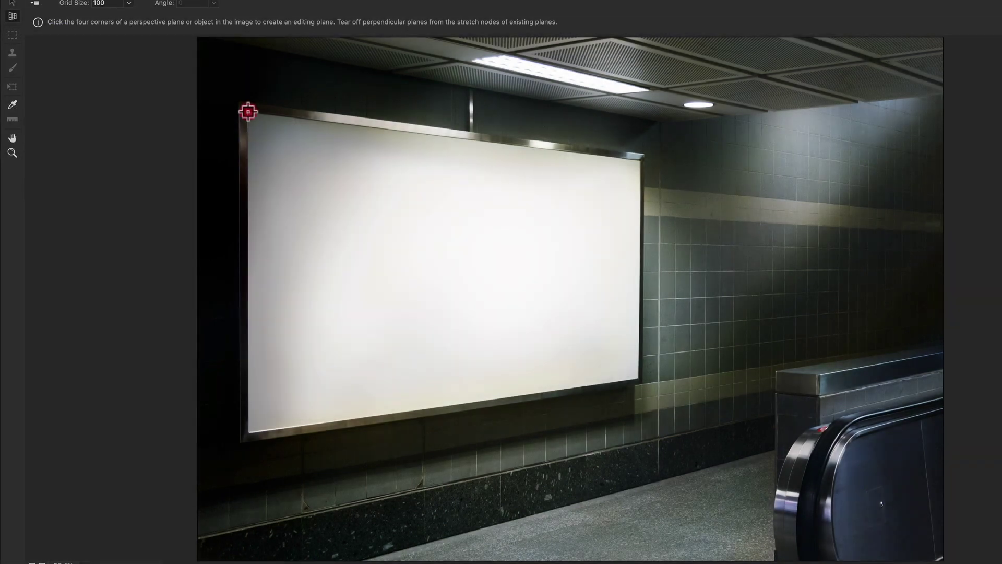
click(247, 111)
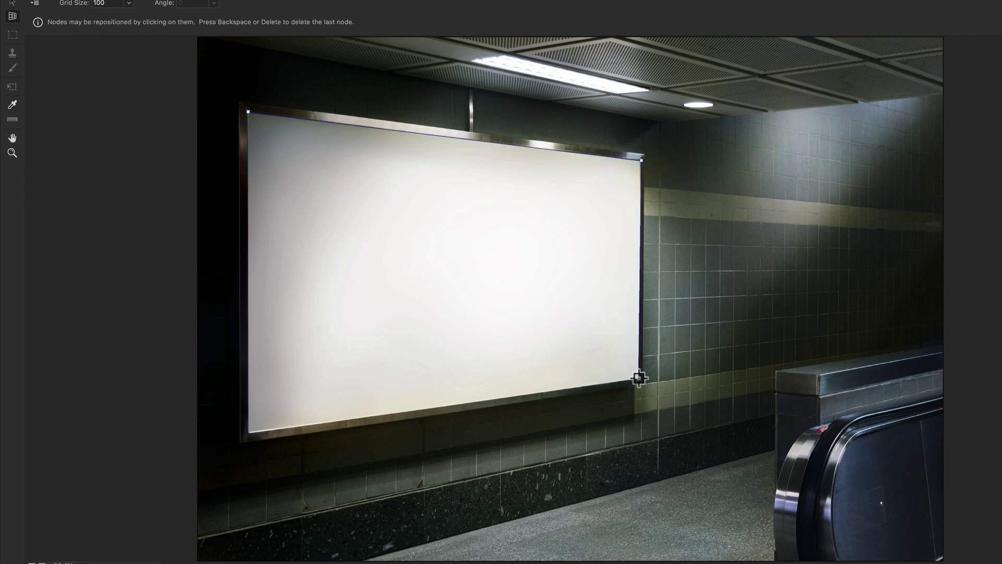
click(248, 433)
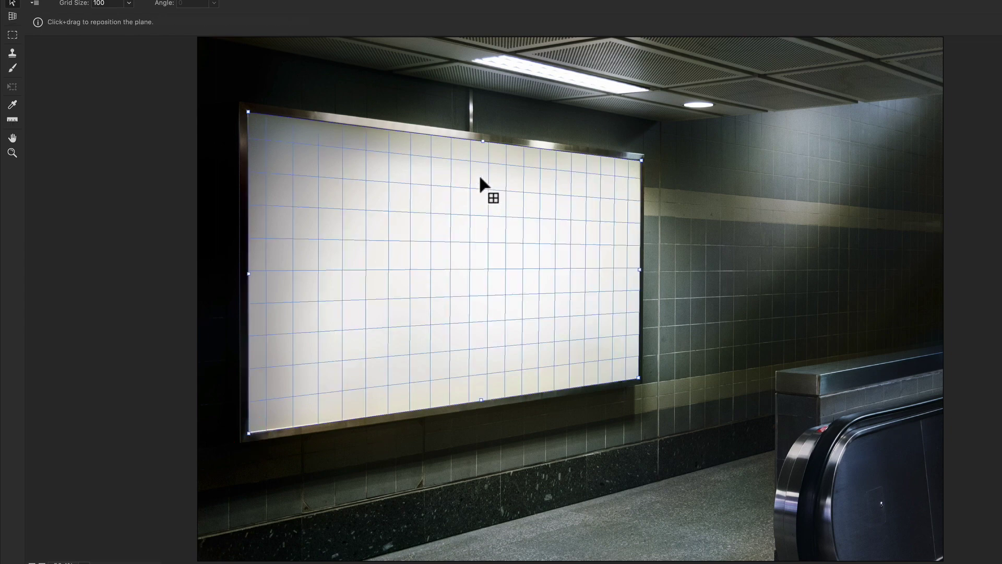
Step: Try reshaping the perspective plane at a corner and stretching it along the tiled wall, undoing both changes
drag(641, 161, 593, 176)
key(super+z)
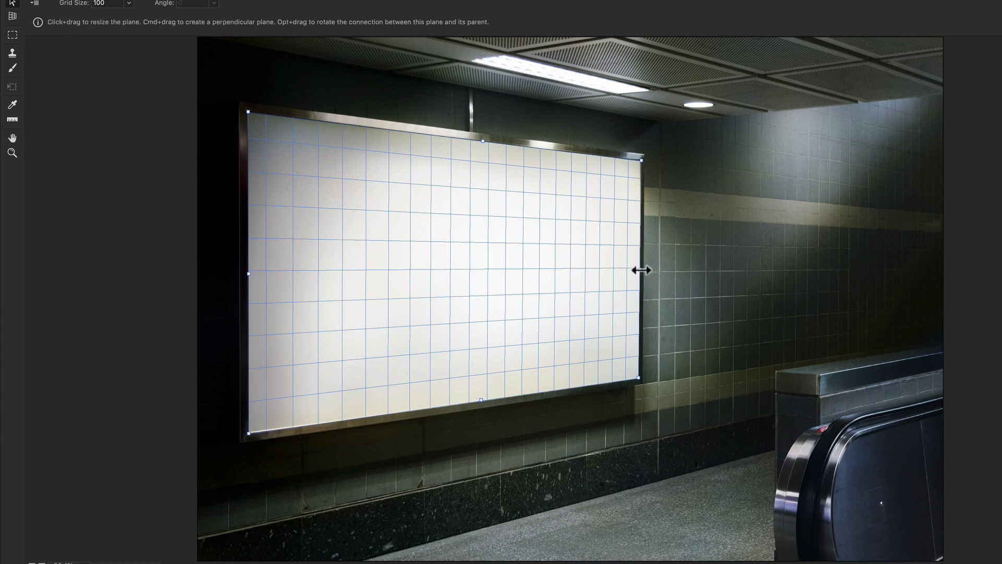
drag(641, 270, 944, 280)
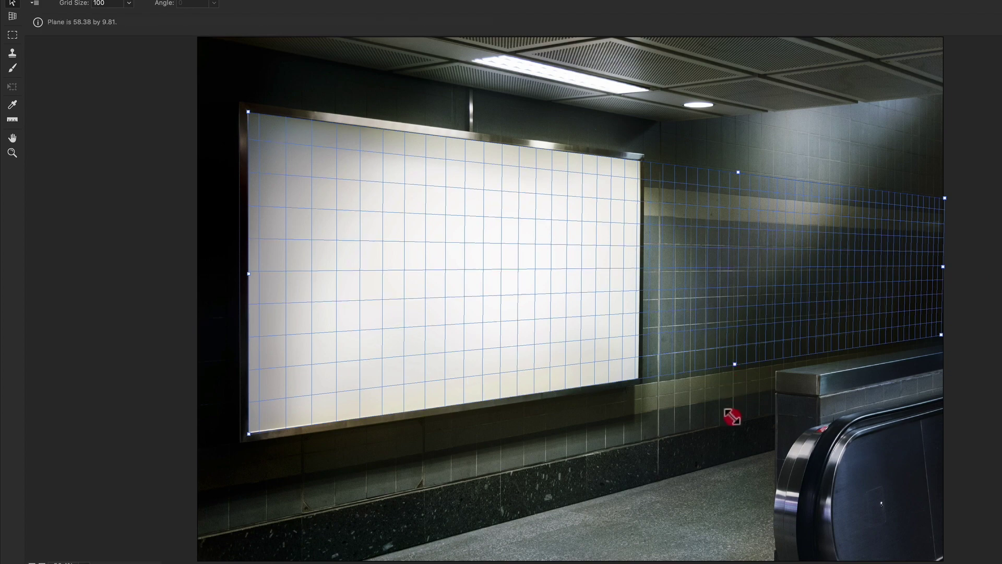
key(super+z)
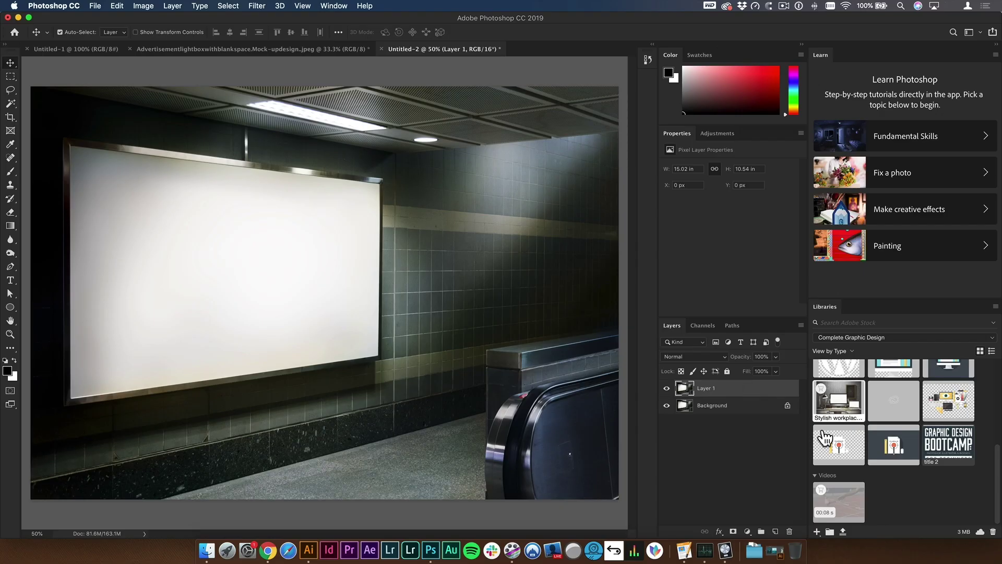
Step: Place the Objeto inteligente vectorial artwork from the library into the billboard photo at about 44% scale
drag(871, 440, 380, 289)
drag(86, 123, 183, 179)
drag(287, 215, 213, 192)
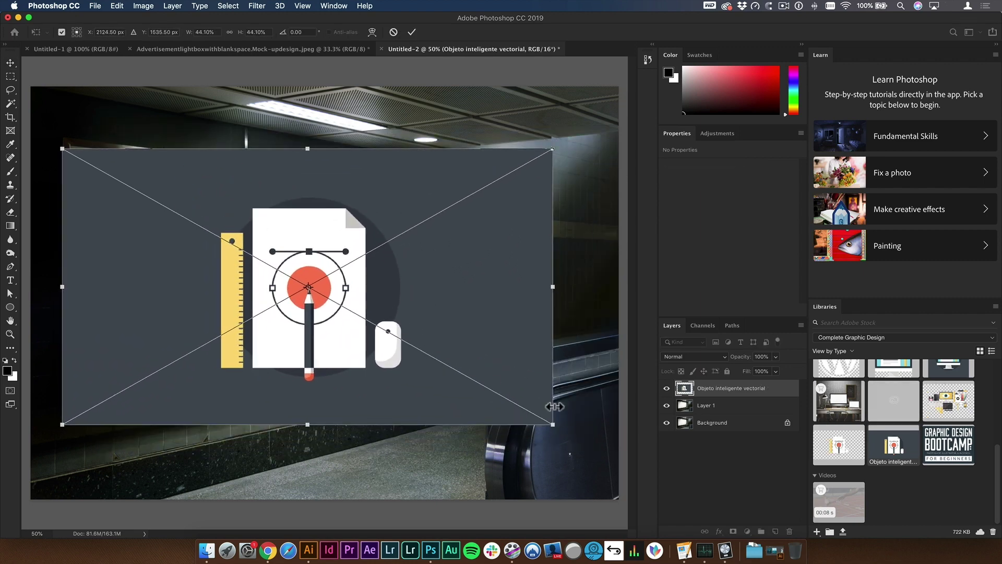
key(Return)
Step: Select the placed vector artwork's full outline, copy it, clear the selection and hide its layer
key(super)
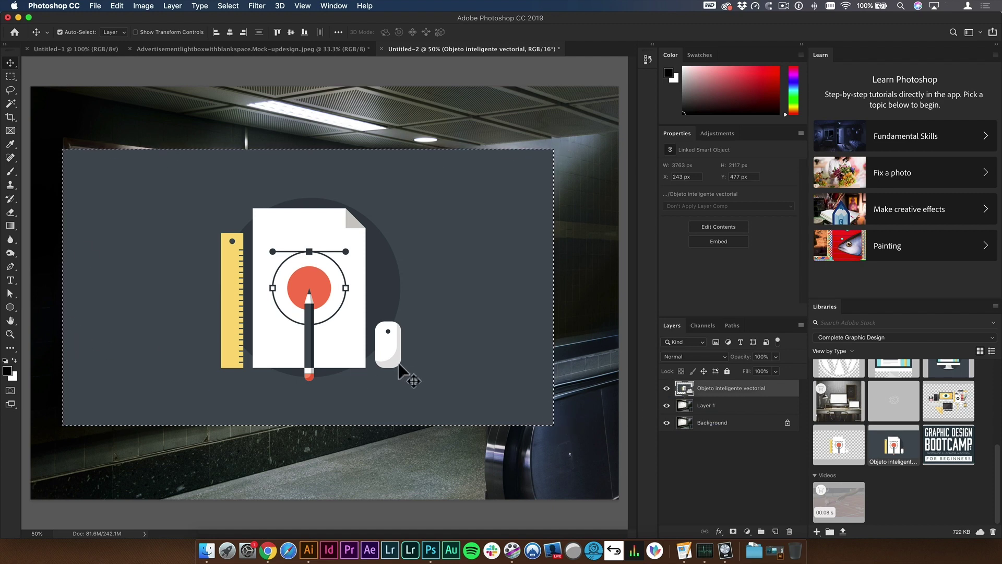
key(super)
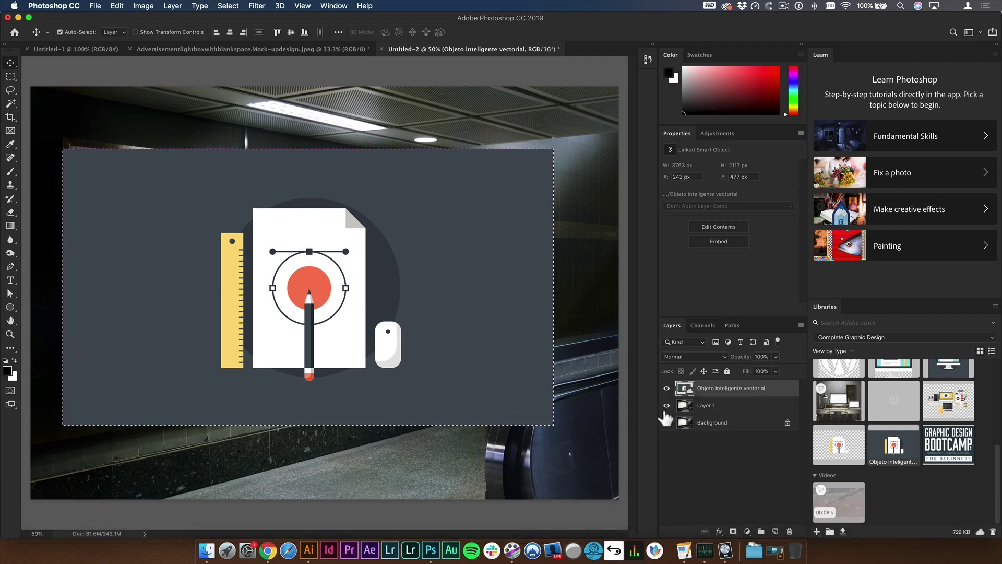
key(super+d)
click(667, 388)
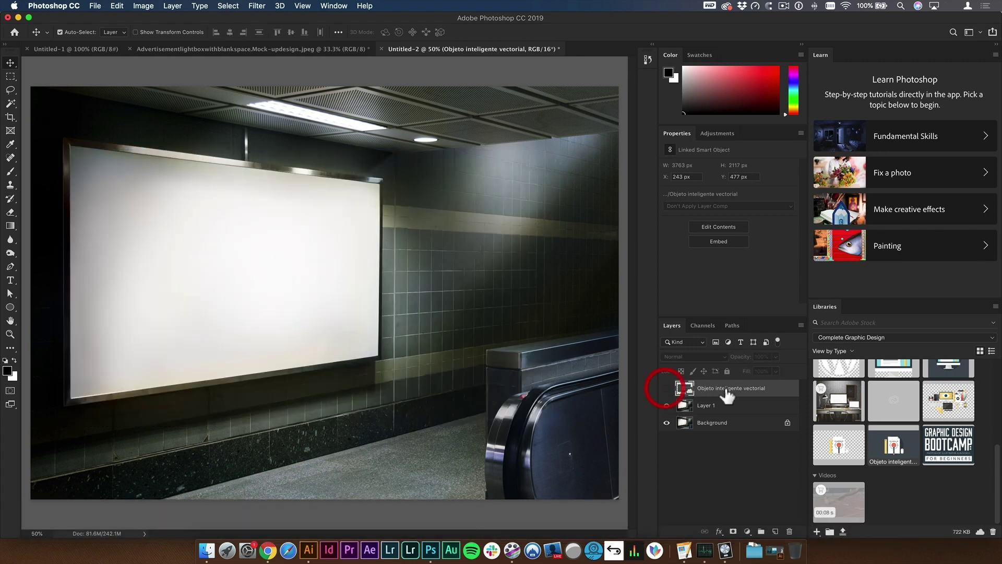
Step: Add an empty layer above the hidden artwork and paste the copied artwork into the Vanishing Point filter on it
click(775, 531)
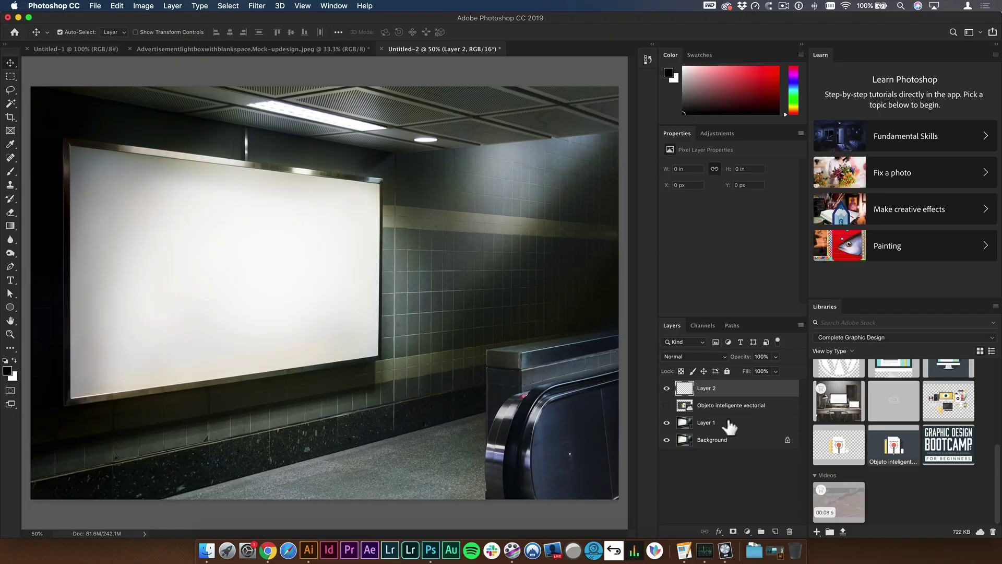
click(257, 6)
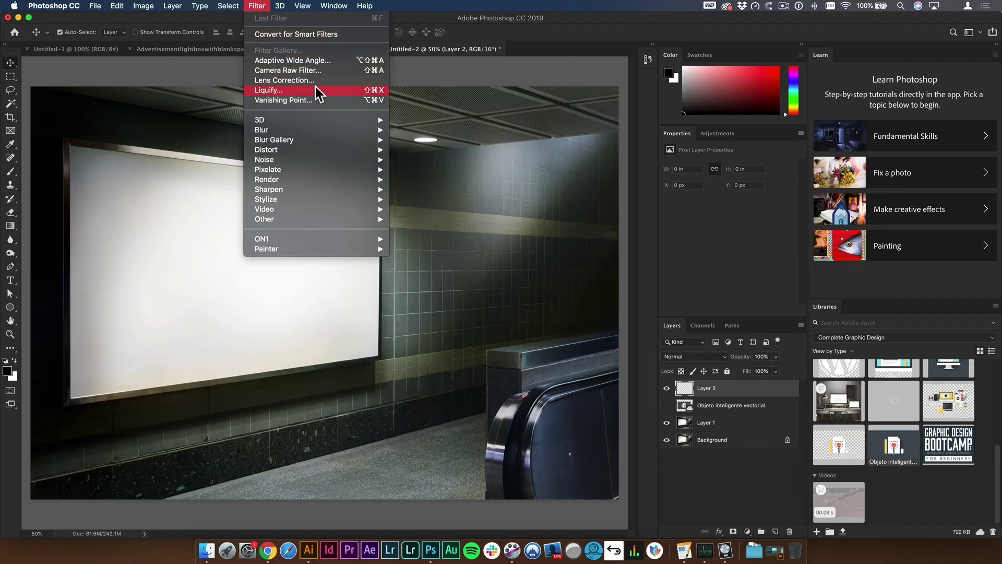
click(303, 100)
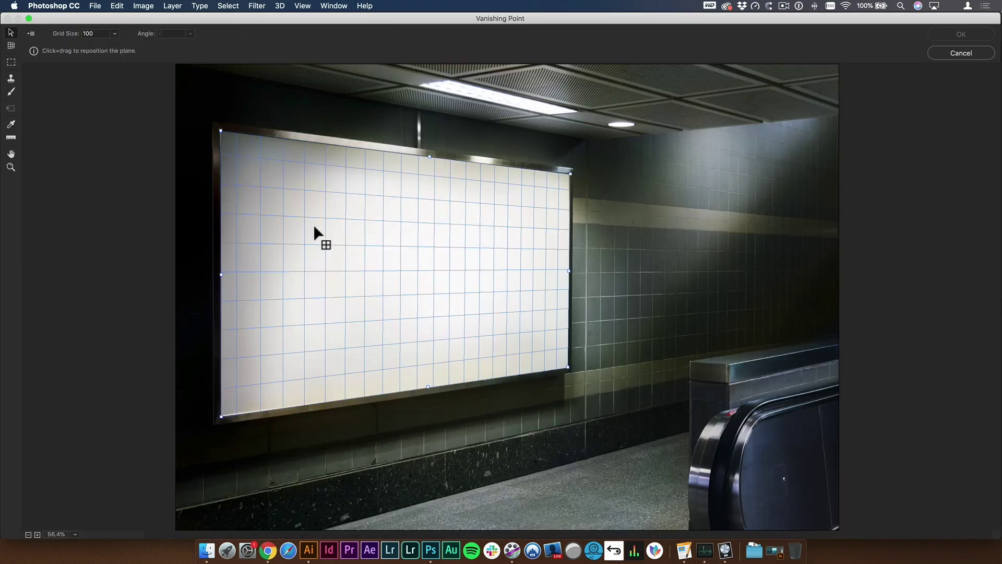
key(super)
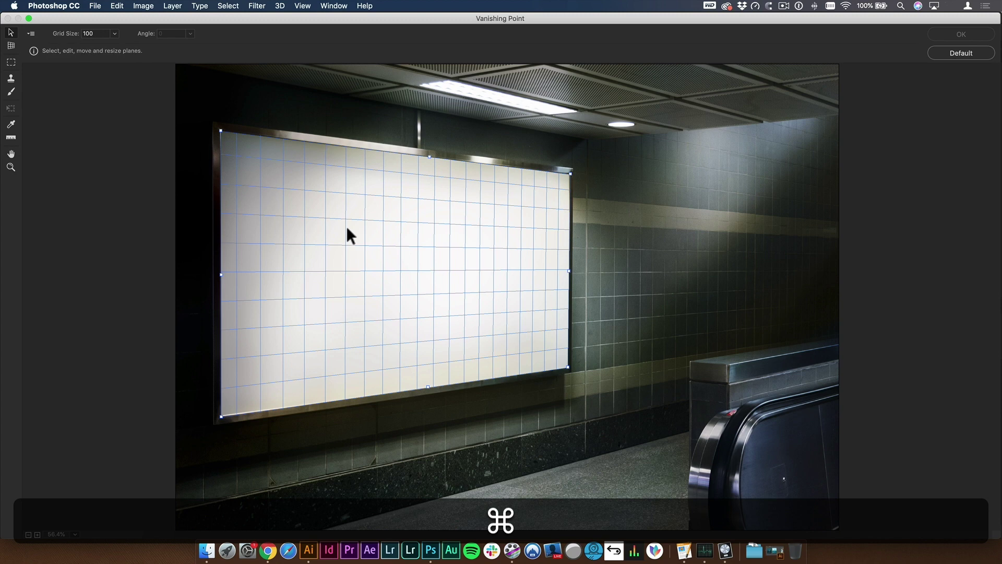
key(super+v)
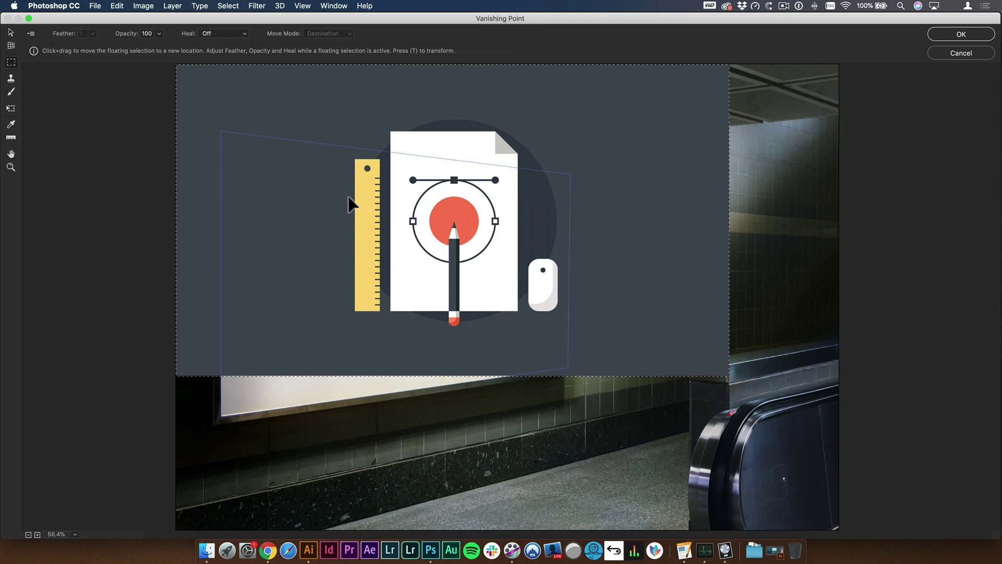
Step: Move the pasted artwork into the billboard's perspective plane and shift it until its upper-left corner shows inside the plane
drag(343, 108, 381, 211)
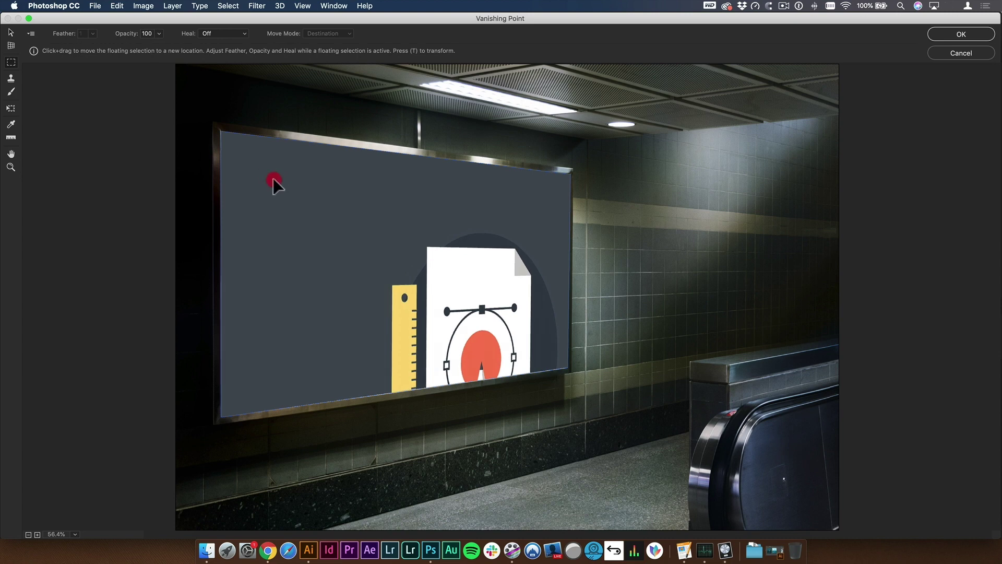
drag(274, 183, 363, 194)
click(420, 212)
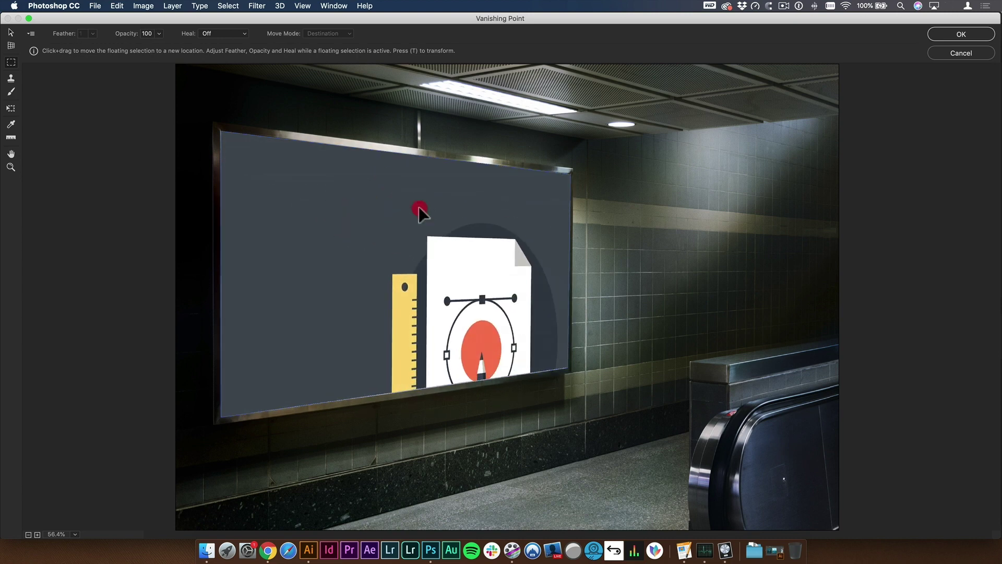
drag(376, 228, 447, 257)
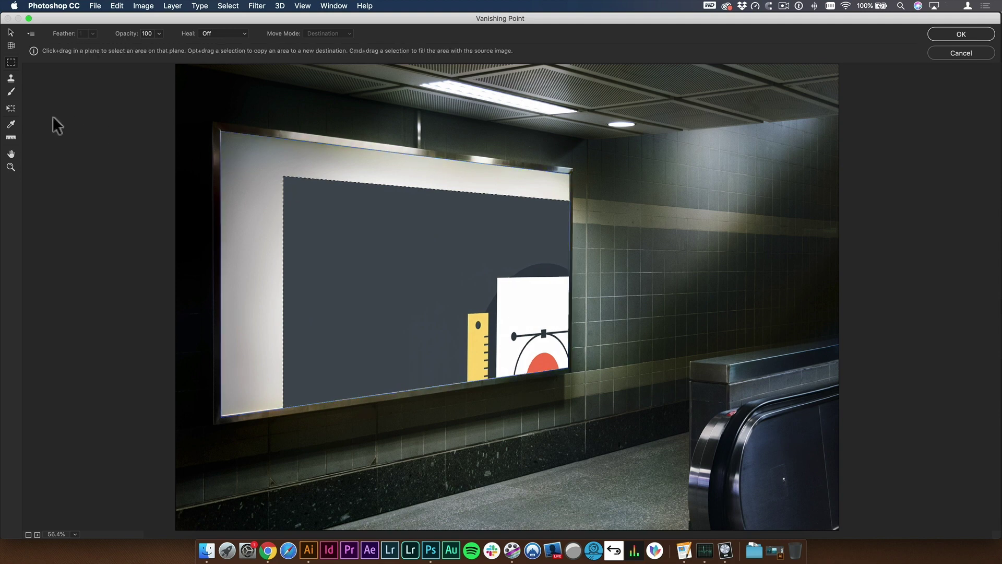
Step: Scale and reposition the pasted artwork in the perspective plane to fill the billboard, and apply the filter
click(11, 110)
drag(280, 174, 221, 135)
drag(251, 170, 302, 177)
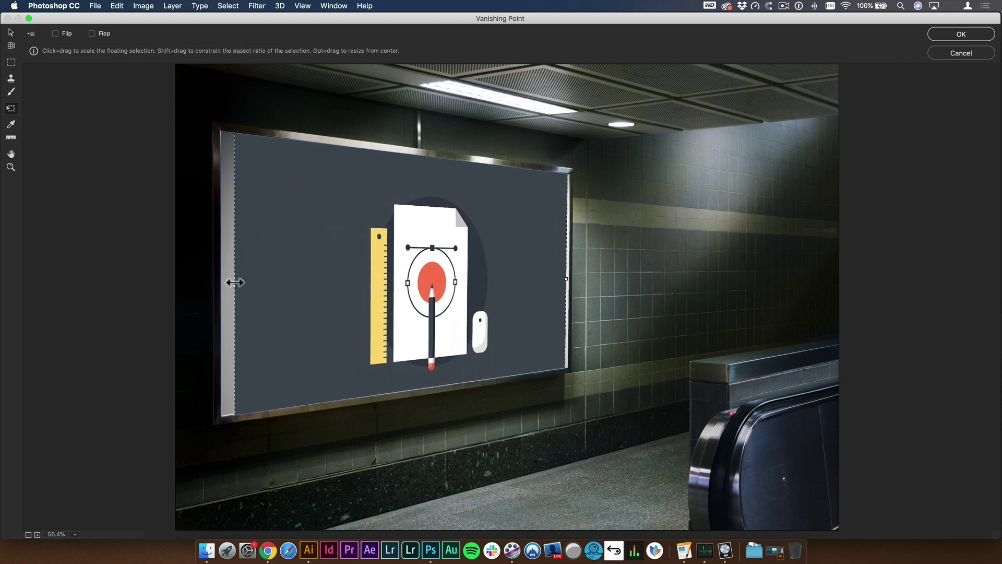
drag(235, 283, 212, 284)
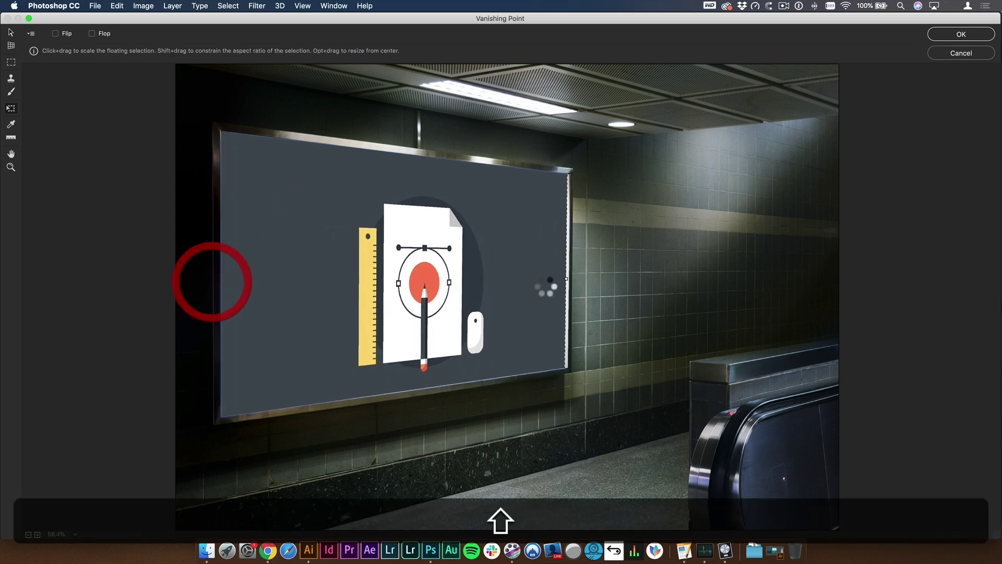
drag(573, 280, 577, 279)
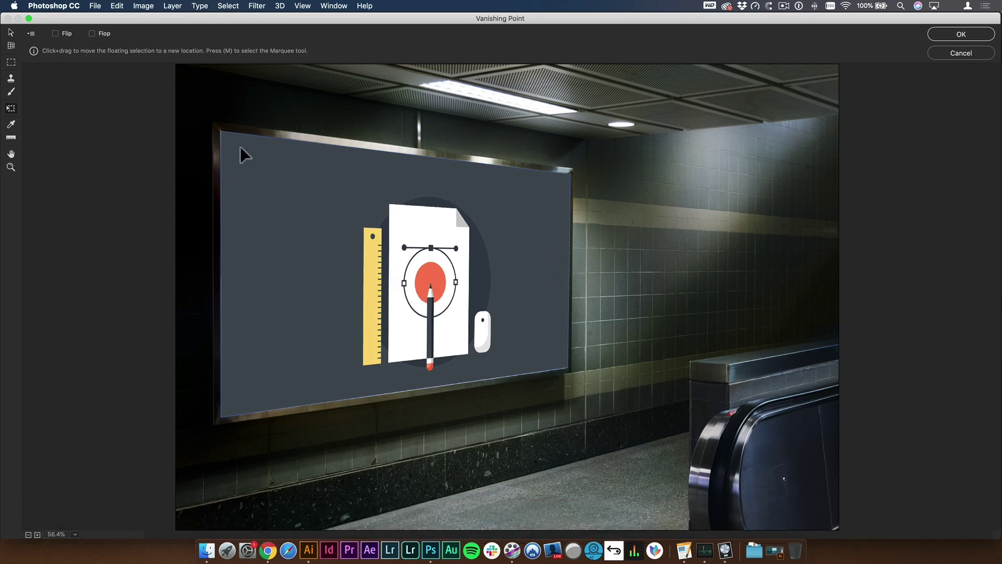
drag(323, 221, 237, 205)
click(535, 209)
click(970, 34)
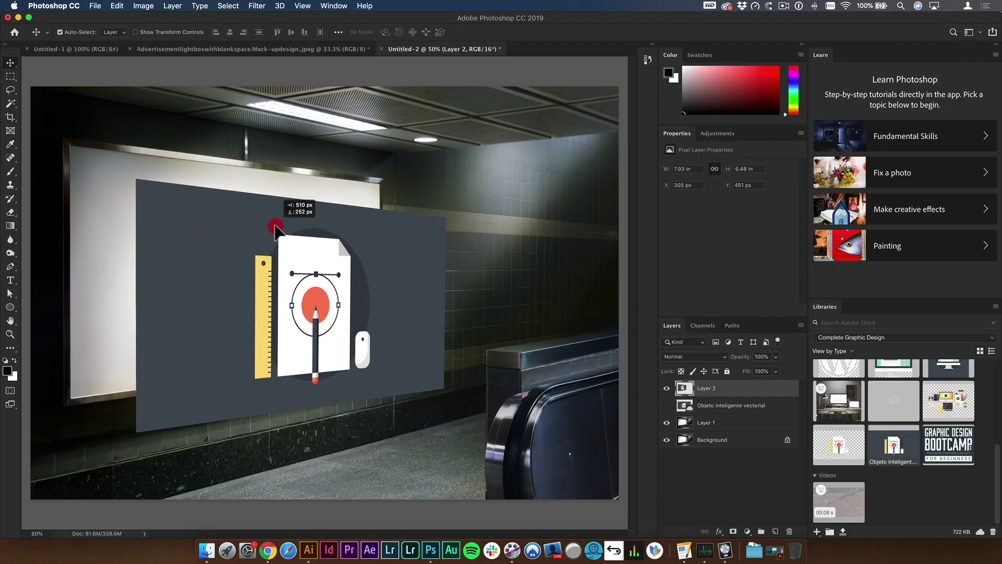
Step: Try moving the perspective artwork off the billboard and scaling it down over the wall with Free Transform
click(258, 214)
key(super+z)
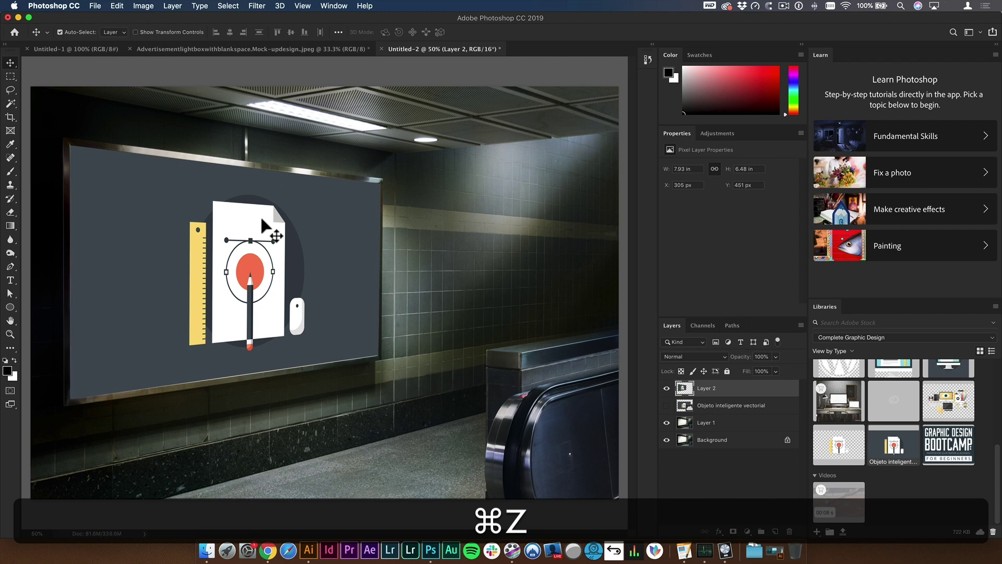
key(super+t)
drag(246, 209, 451, 224)
drag(314, 163, 425, 201)
key(Return)
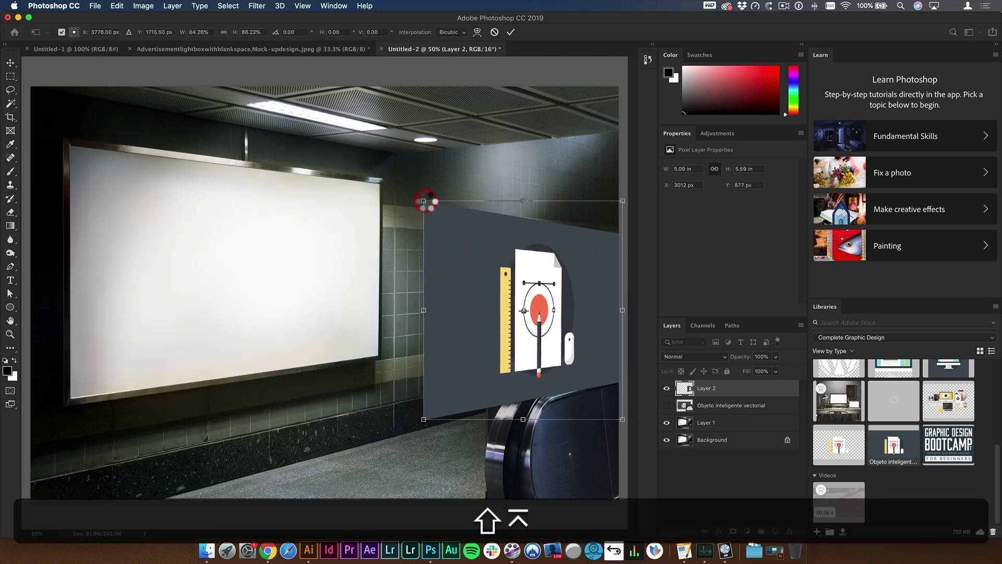
Step: Delete the layer that holds the perspective artwork
drag(481, 293, 372, 246)
key(BackSpace)
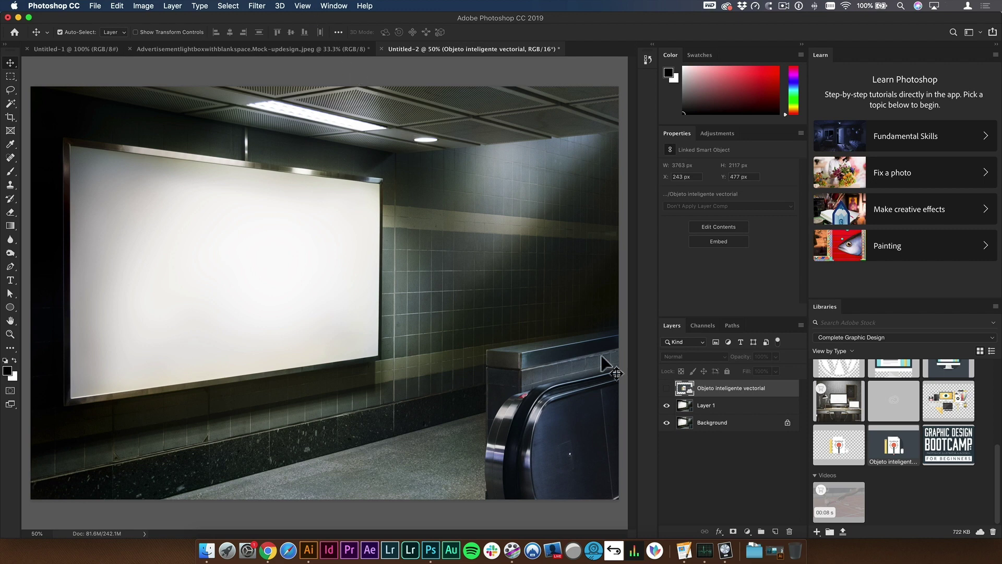
Step: Open Layer 1 in the Vanishing Point filter and extend the billboard plane on all four sides across the surrounding wall
click(730, 406)
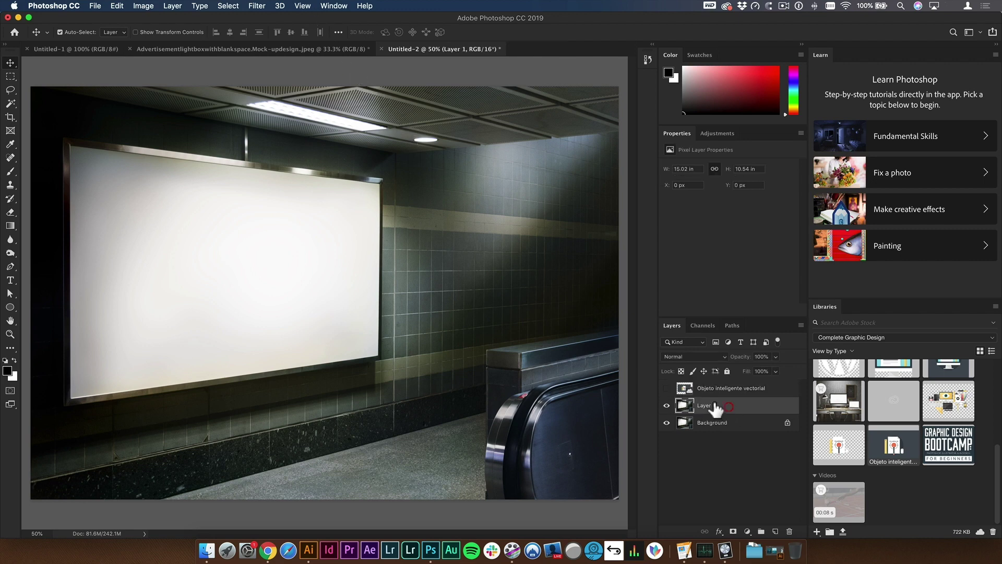
click(256, 5)
click(323, 101)
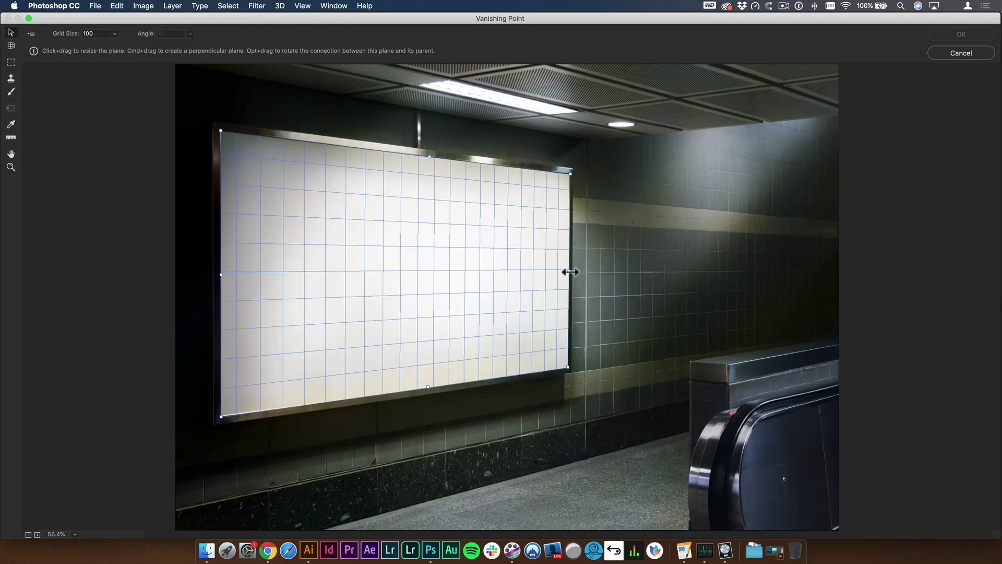
drag(572, 272, 863, 282)
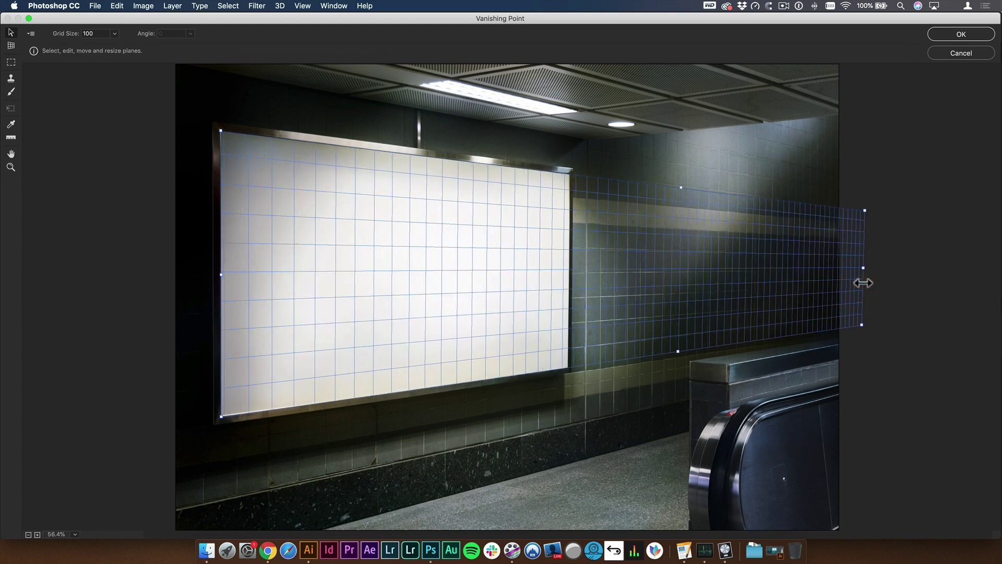
drag(680, 187, 683, 86)
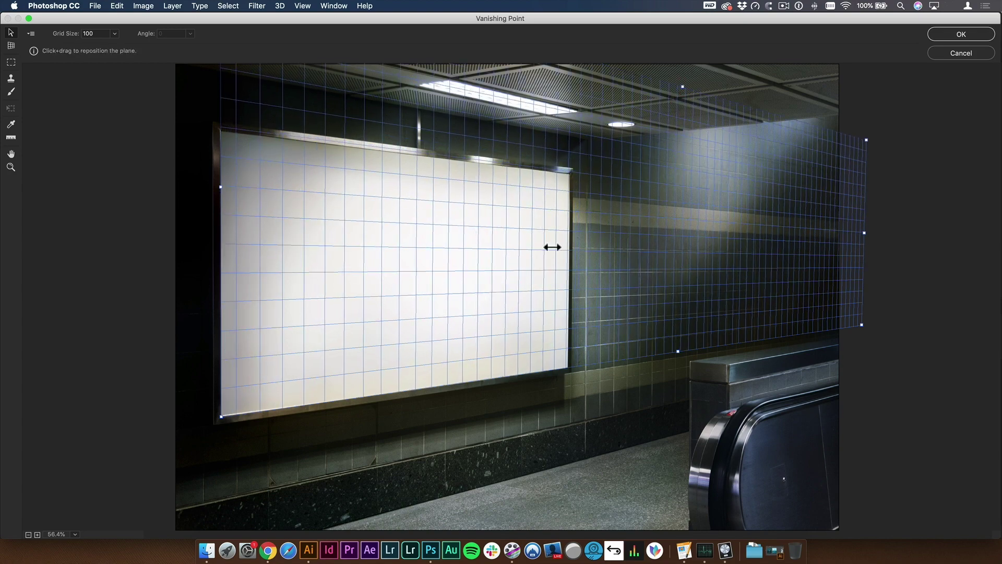
drag(221, 187, 163, 182)
drag(667, 355, 669, 362)
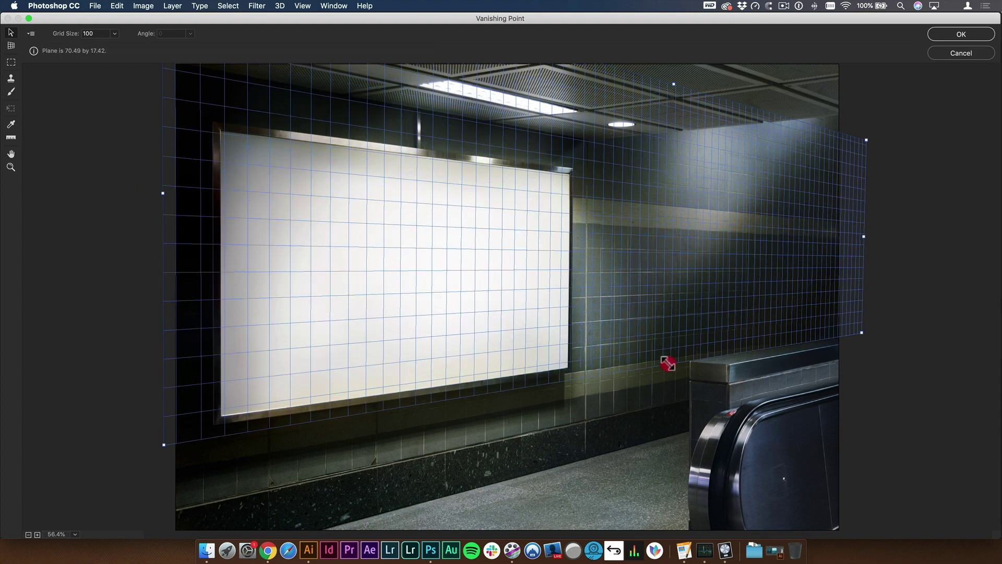
click(11, 46)
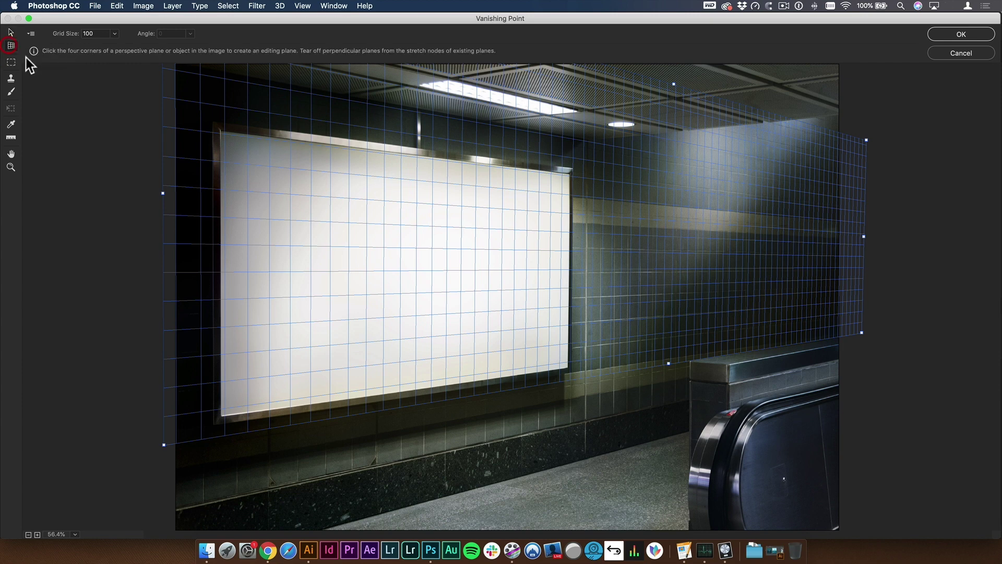
mouse_move(668, 363)
mouse_down()
mouse_move(667, 376)
mouse_move(668, 362)
mouse_up()
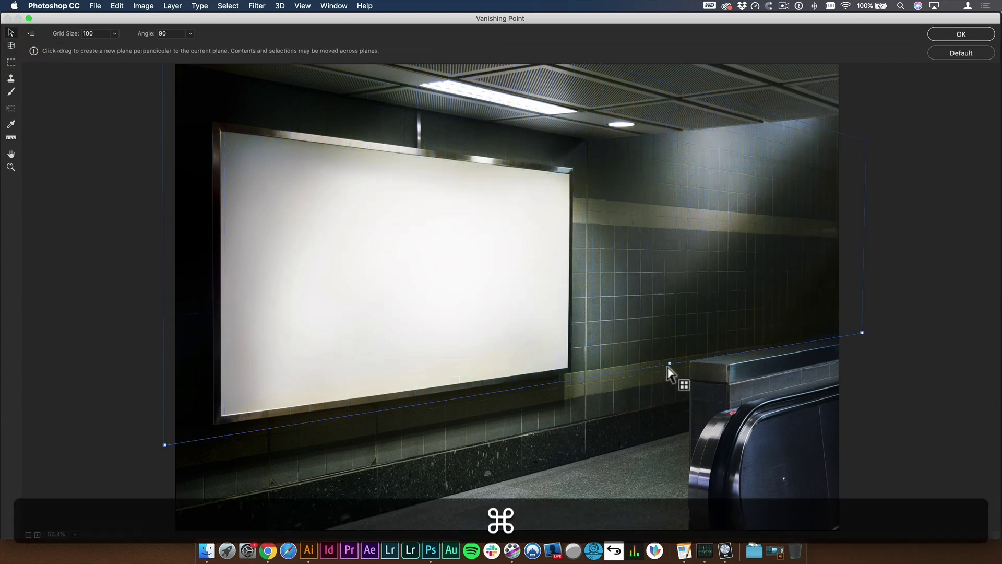
key(super+z)
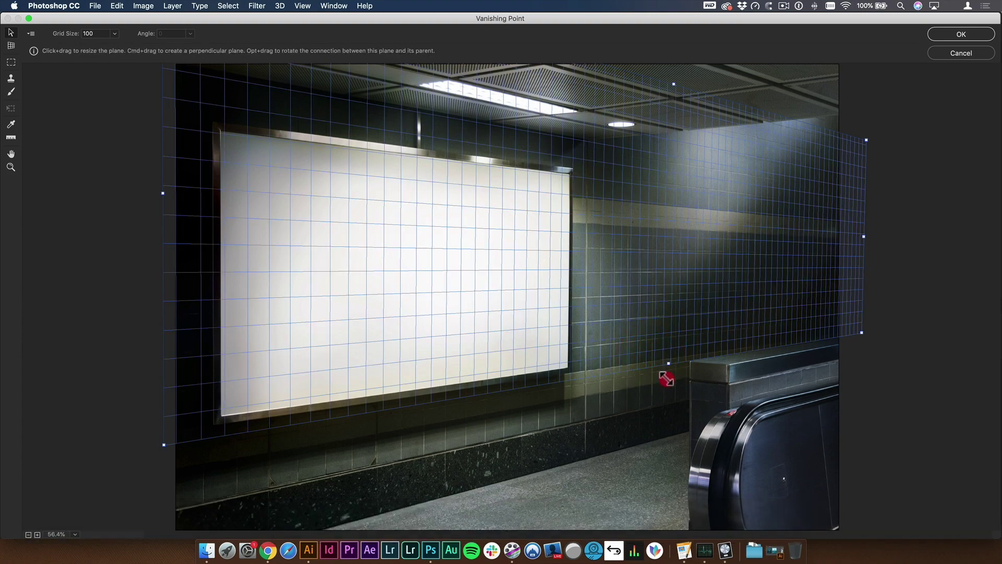
Step: Extend the wall plane's lower edge down to where the wall meets the floor
drag(667, 378, 663, 435)
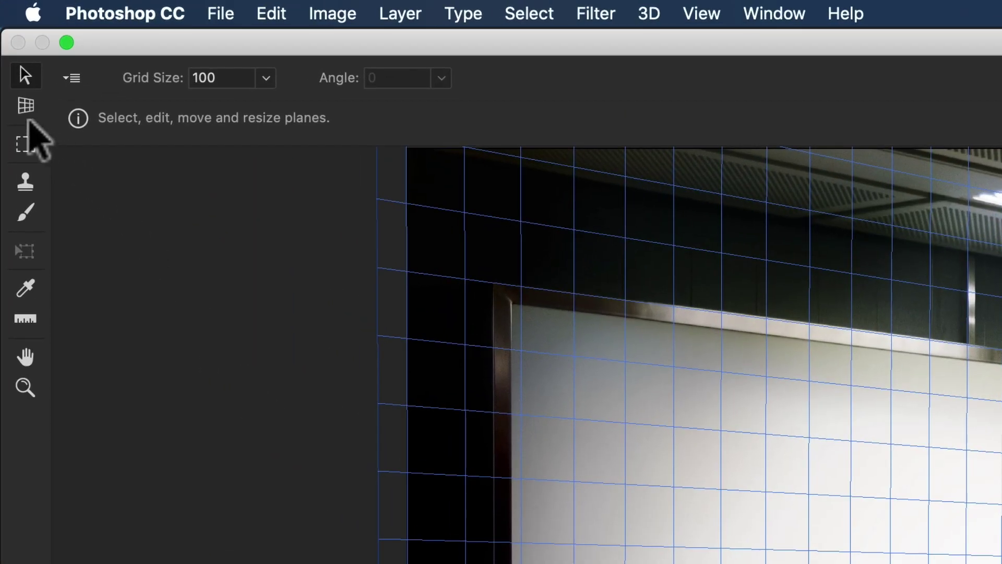
click(26, 106)
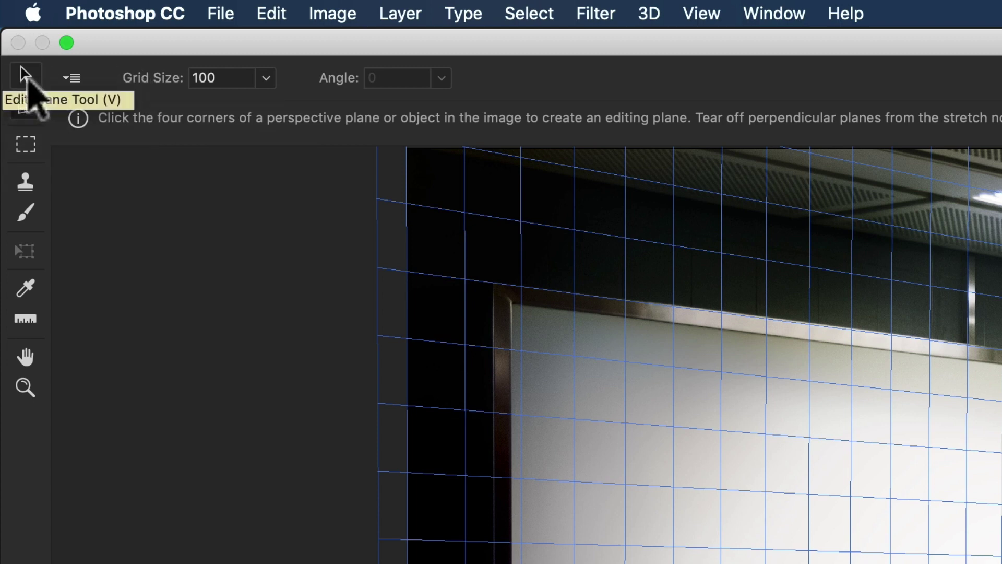
click(25, 76)
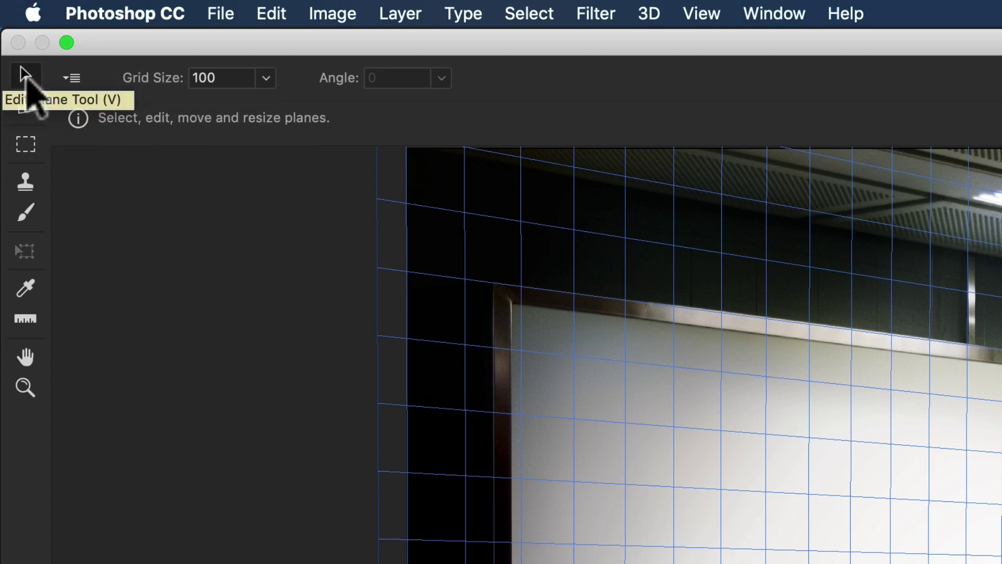
Step: Tear off a perpendicular floor plane from the wall plane's lower edge, widen it outward, and apply the filter
click(28, 104)
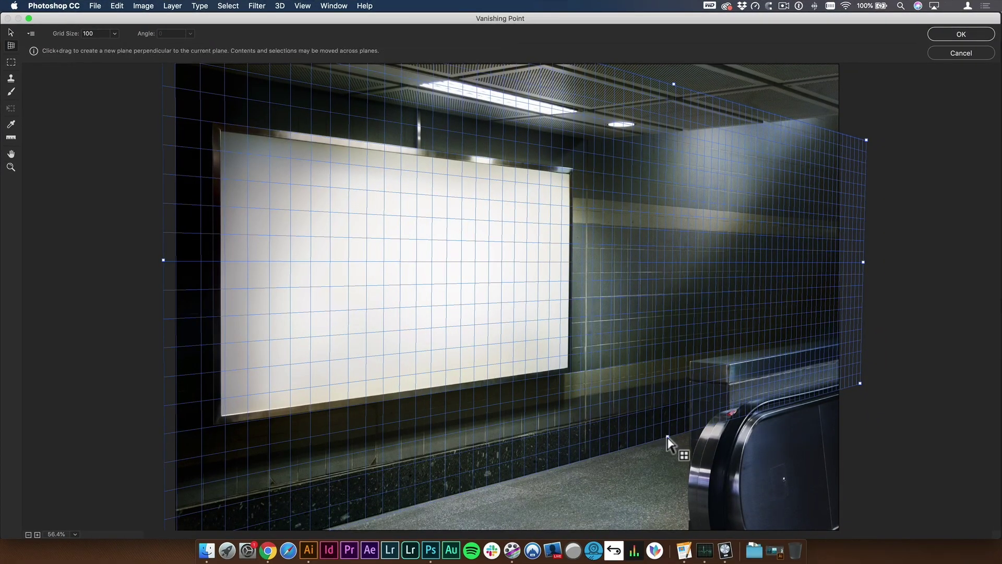
key(alt)
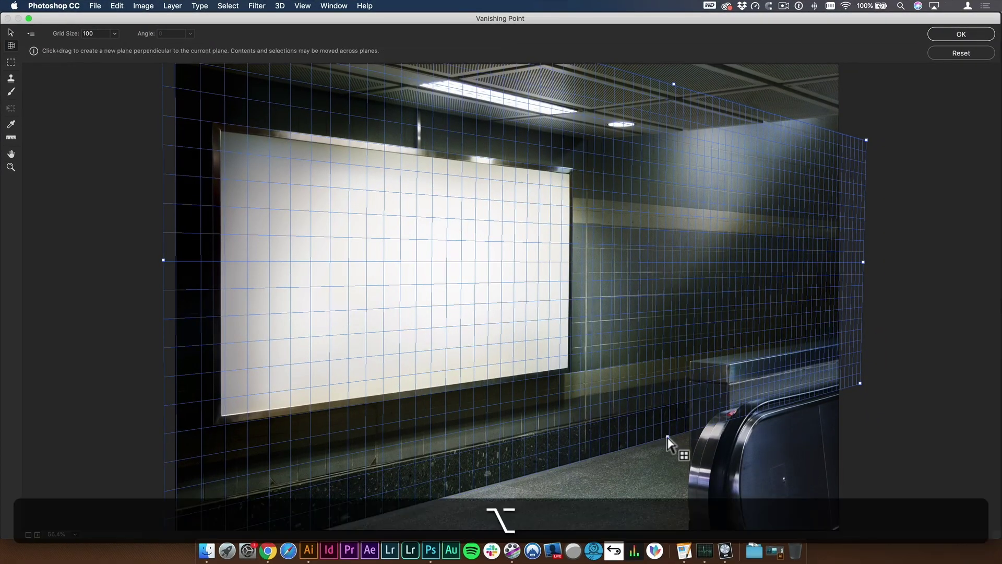
drag(668, 438, 898, 521)
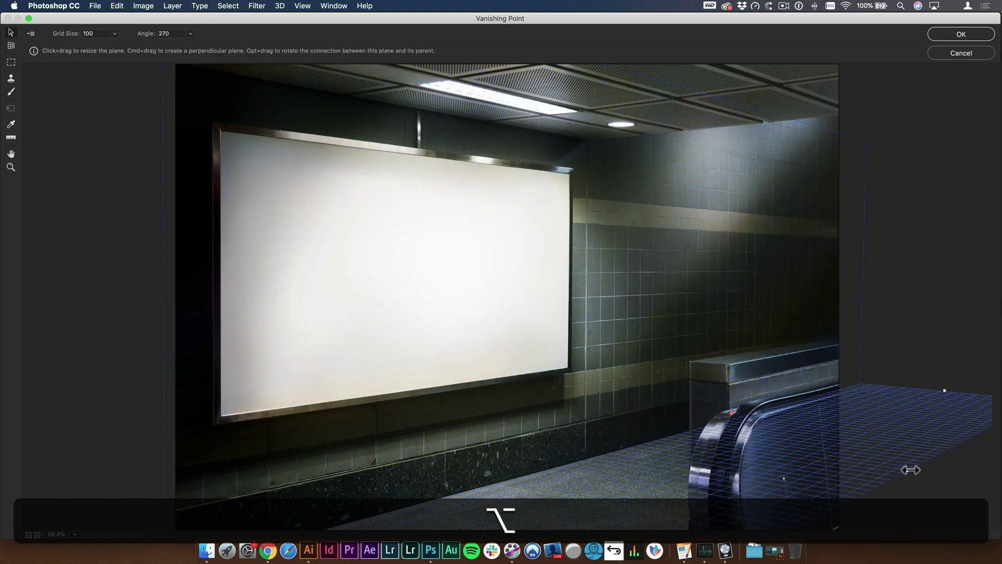
drag(909, 472, 967, 478)
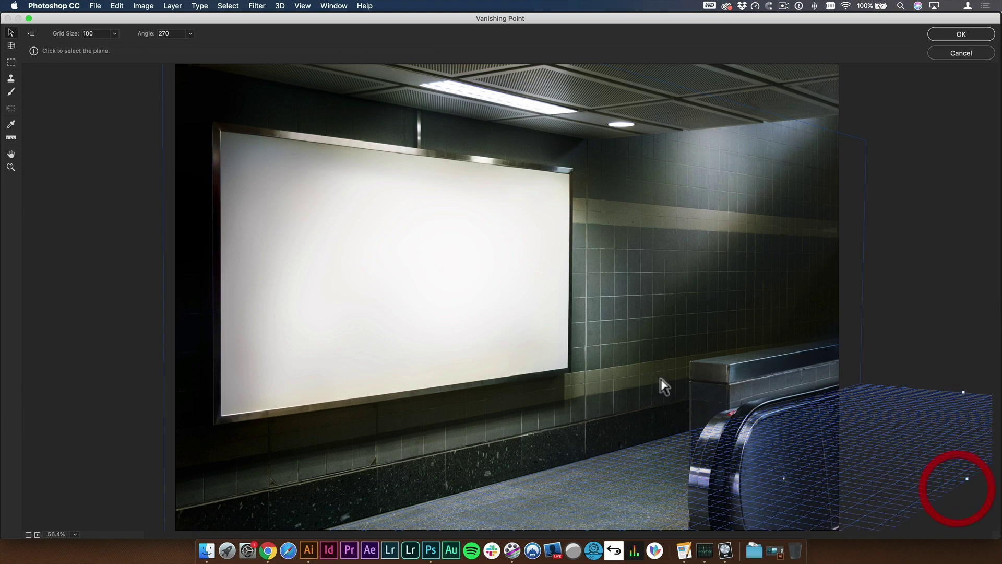
click(698, 220)
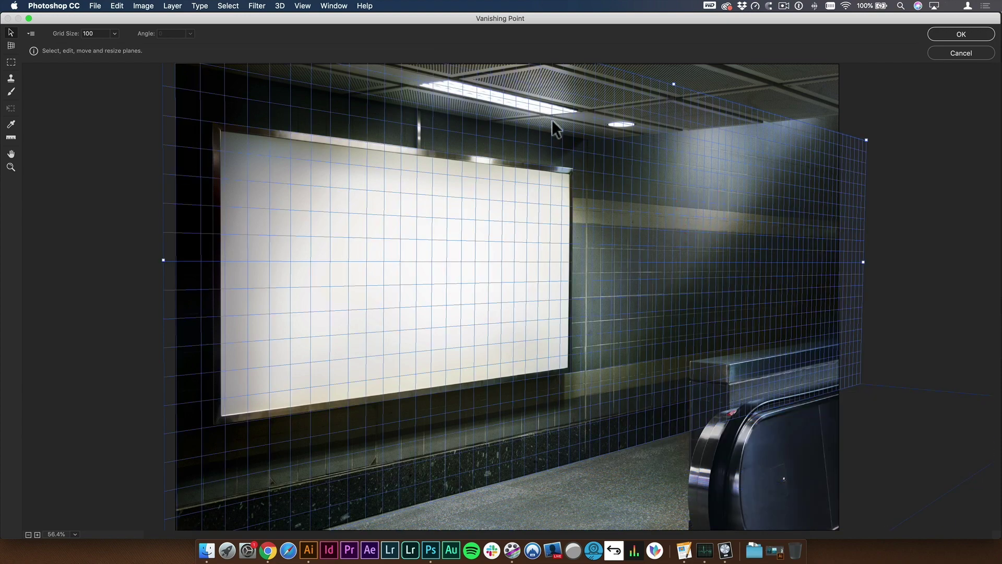
click(612, 499)
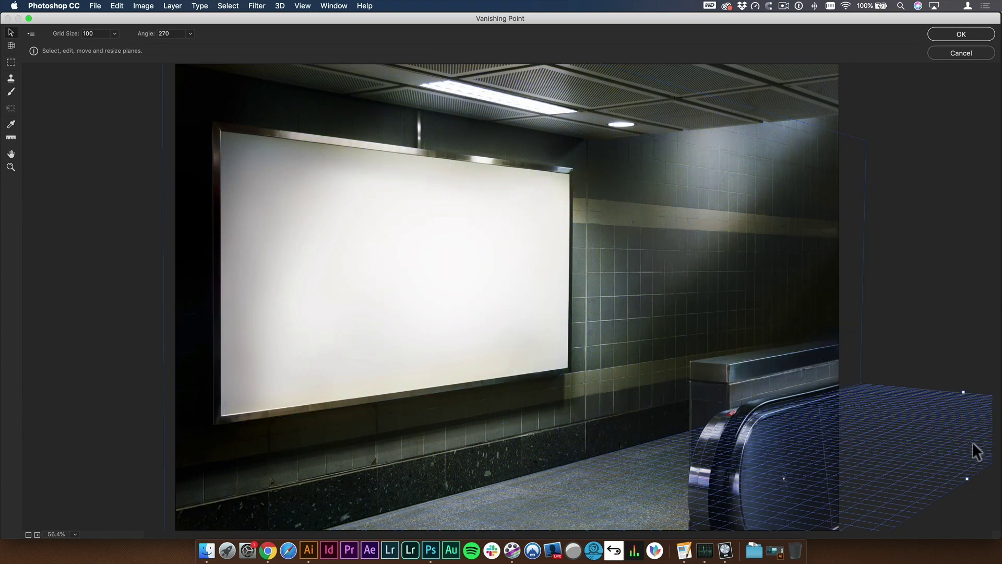
click(972, 35)
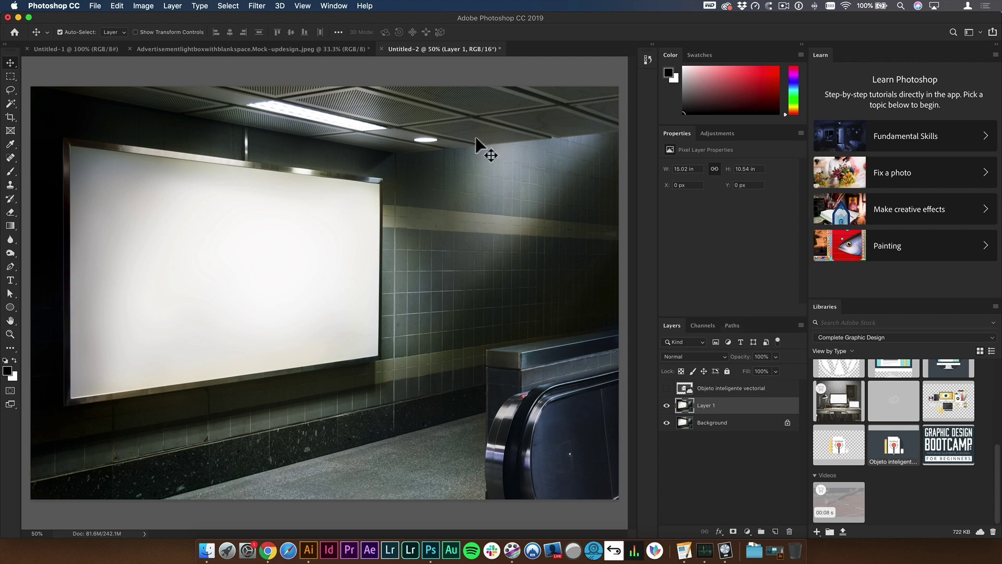
click(282, 49)
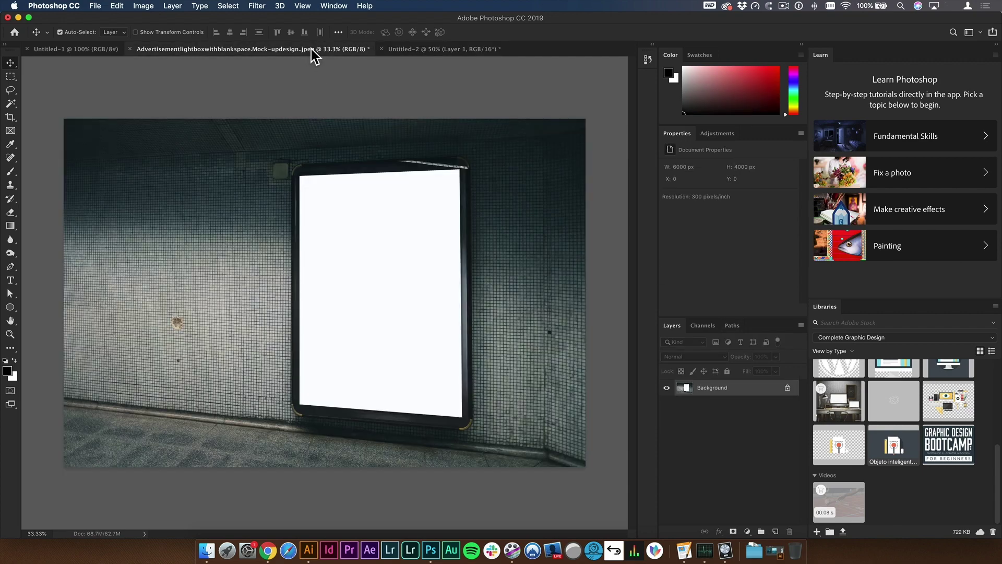
click(71, 49)
click(470, 50)
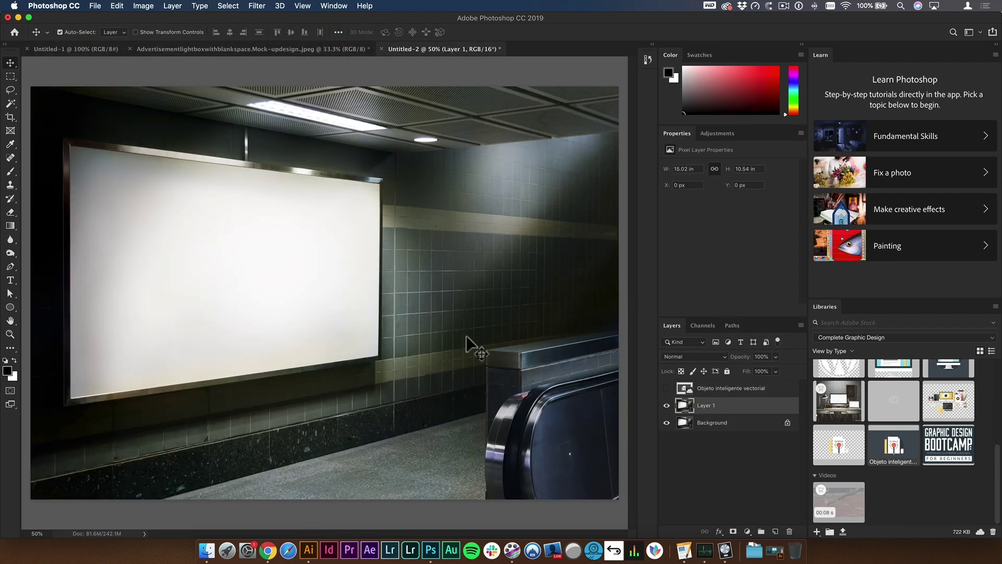
Step: Switch to Chrome, copy the Pixabay skull graffiti picture from the graffiti image search, and return to Photoshop
click(267, 550)
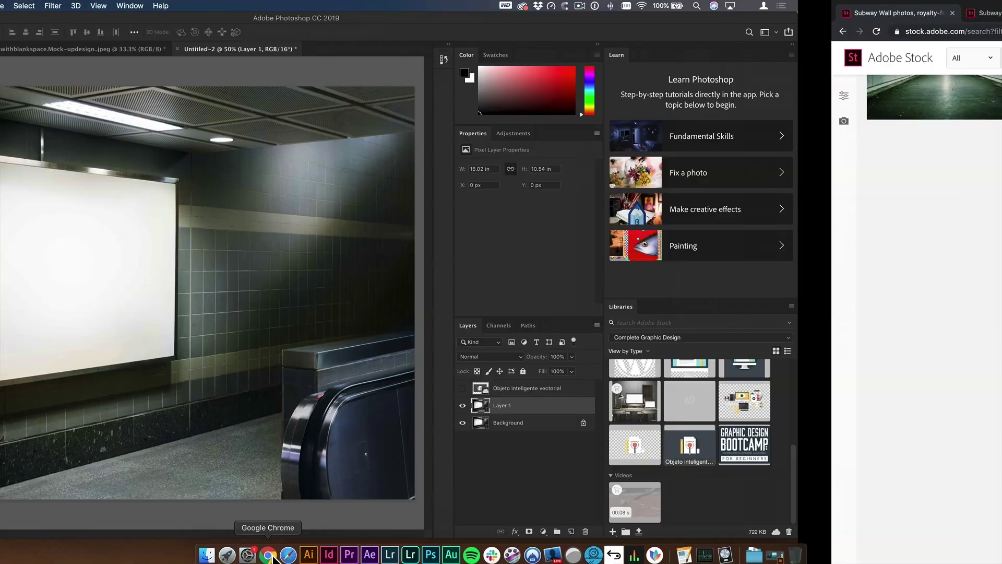
click(316, 17)
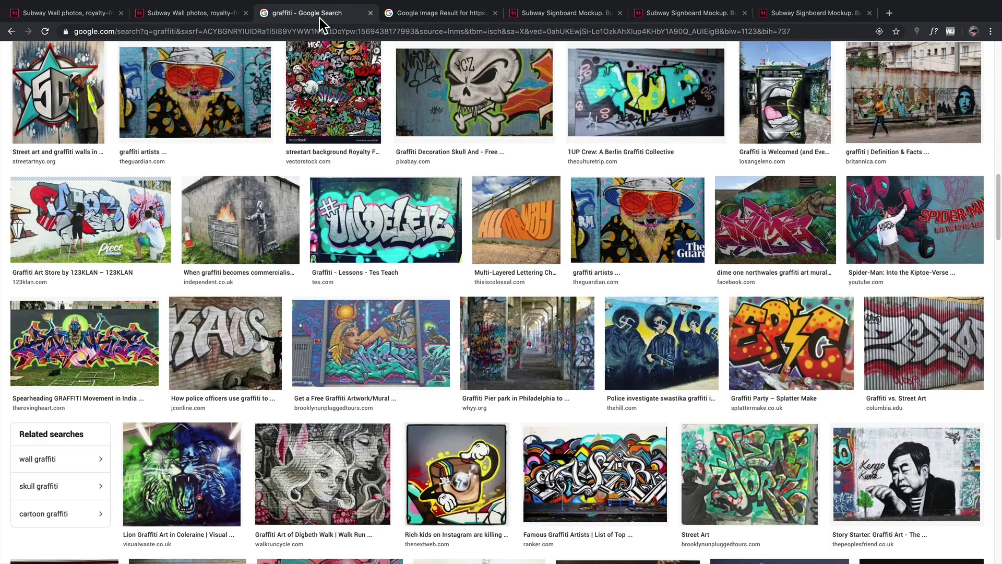
click(461, 92)
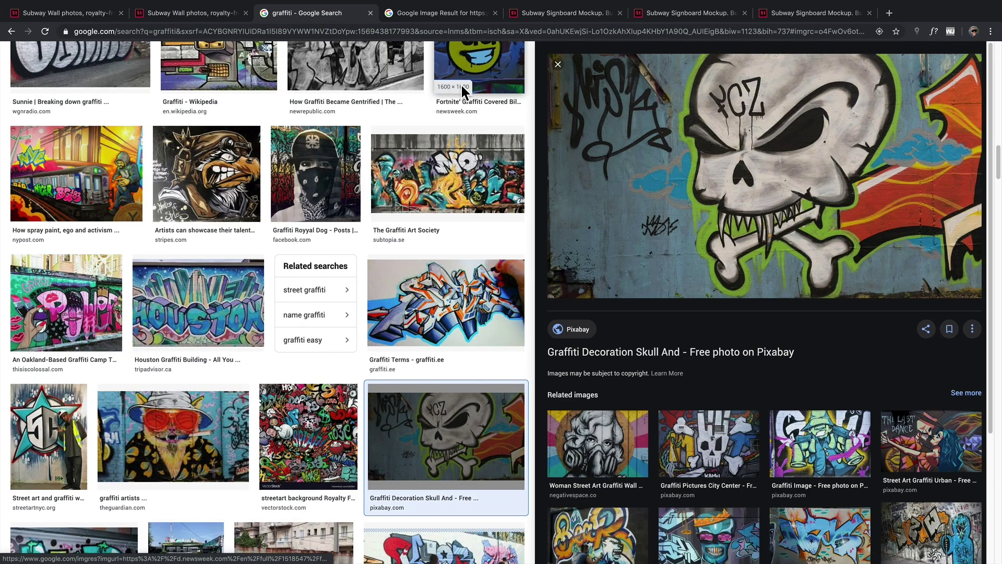
right_click(736, 151)
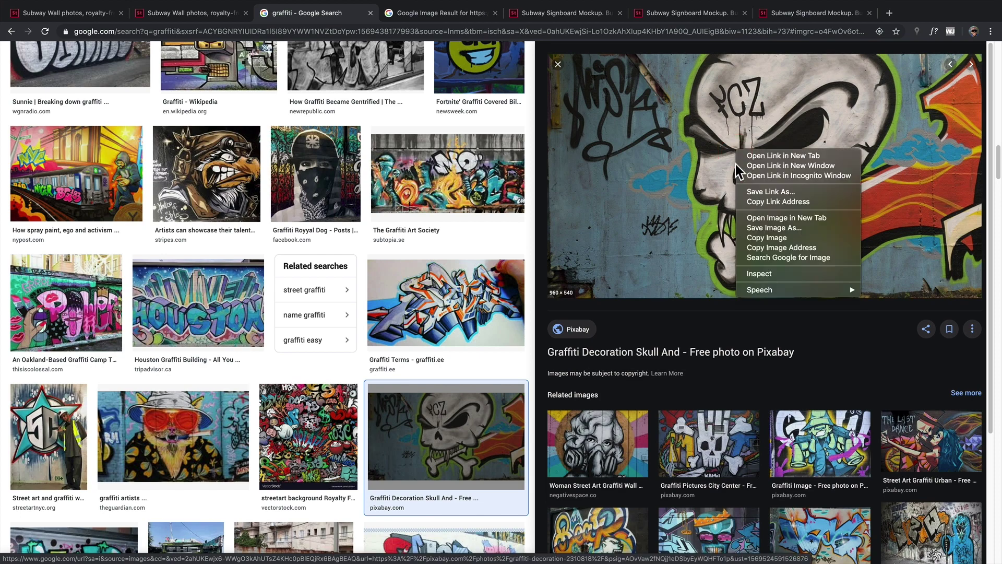
click(768, 238)
key(ctrl+Left)
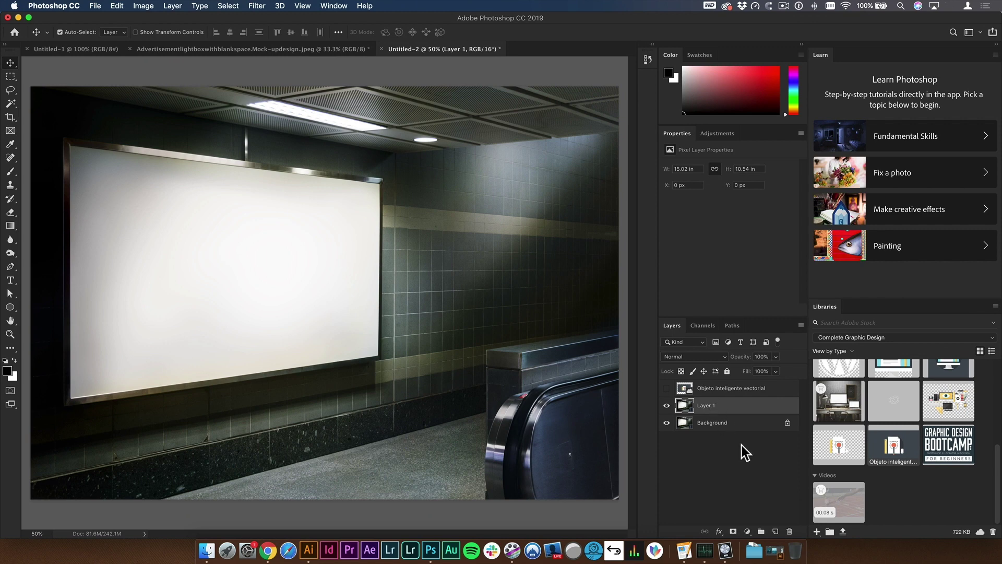
Step: Add an empty layer above Layer 1 and open it in the Vanishing Point filter
click(775, 531)
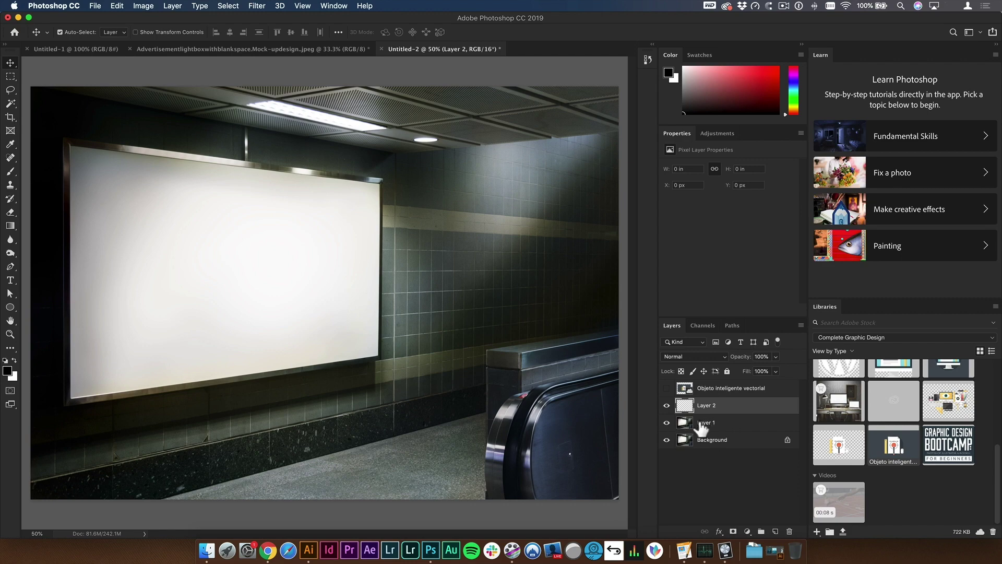
click(257, 6)
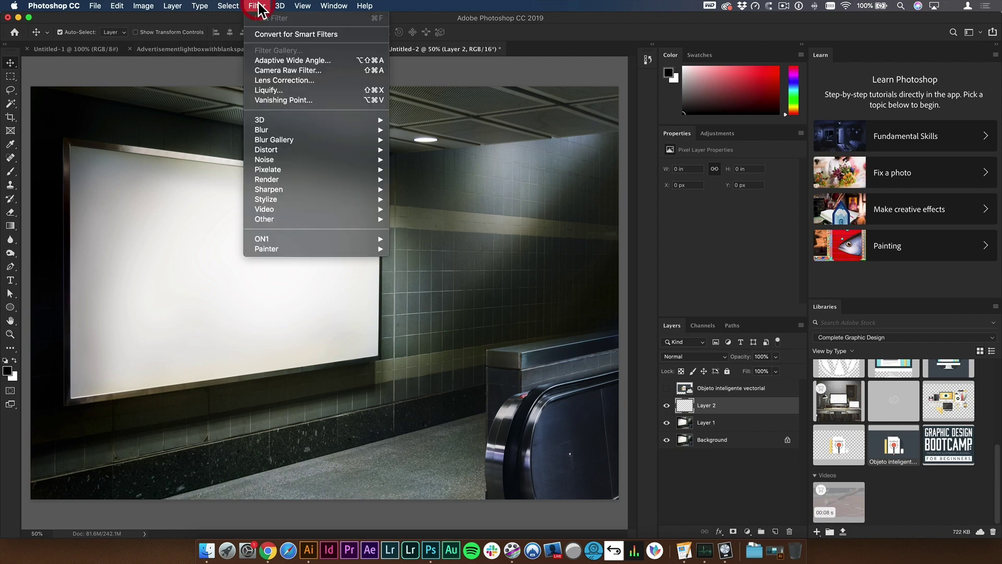
click(283, 100)
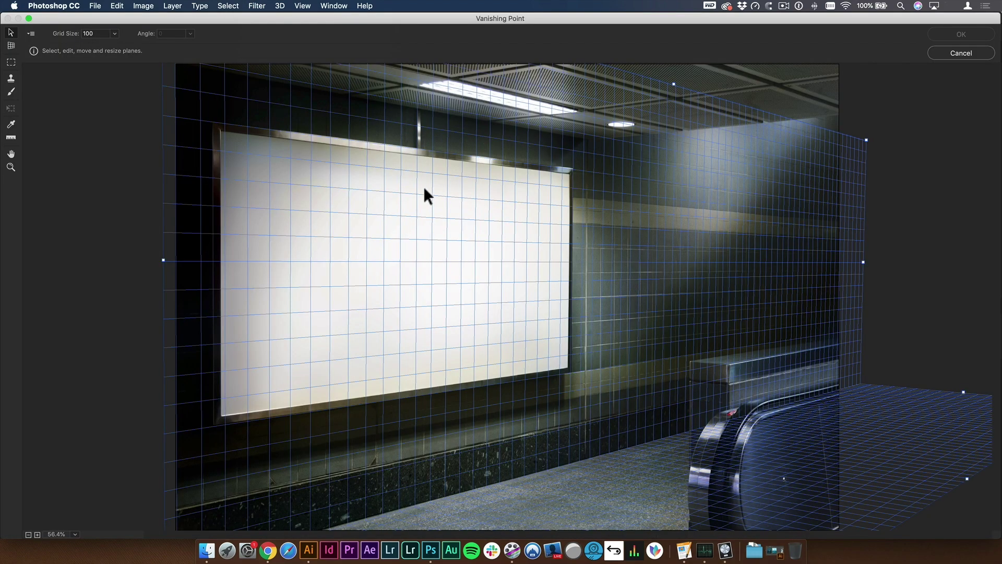
Step: Paste the copied graffiti picture, place it where the wall meets the floor, and enlarge it proportionally
key(super+v)
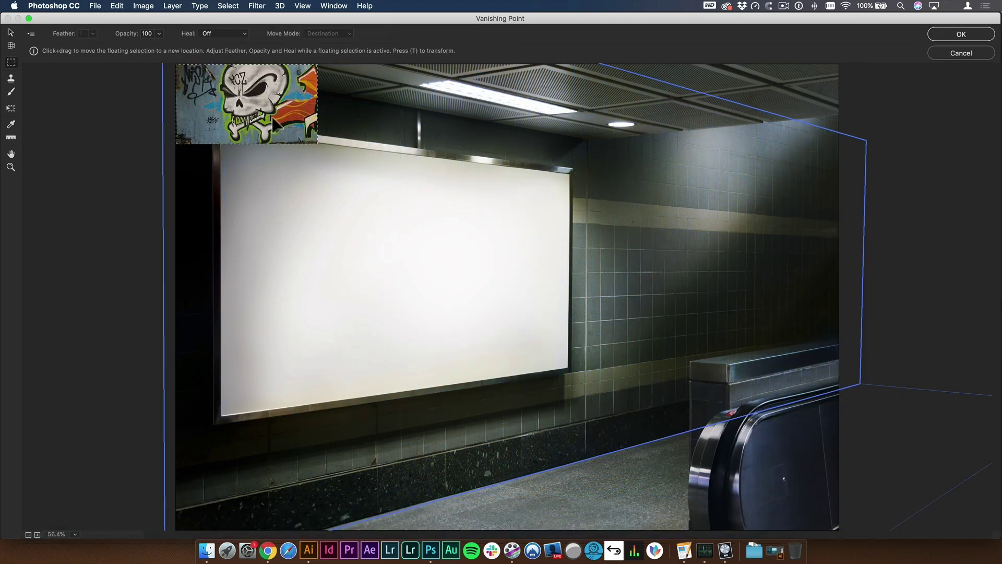
drag(279, 124, 624, 452)
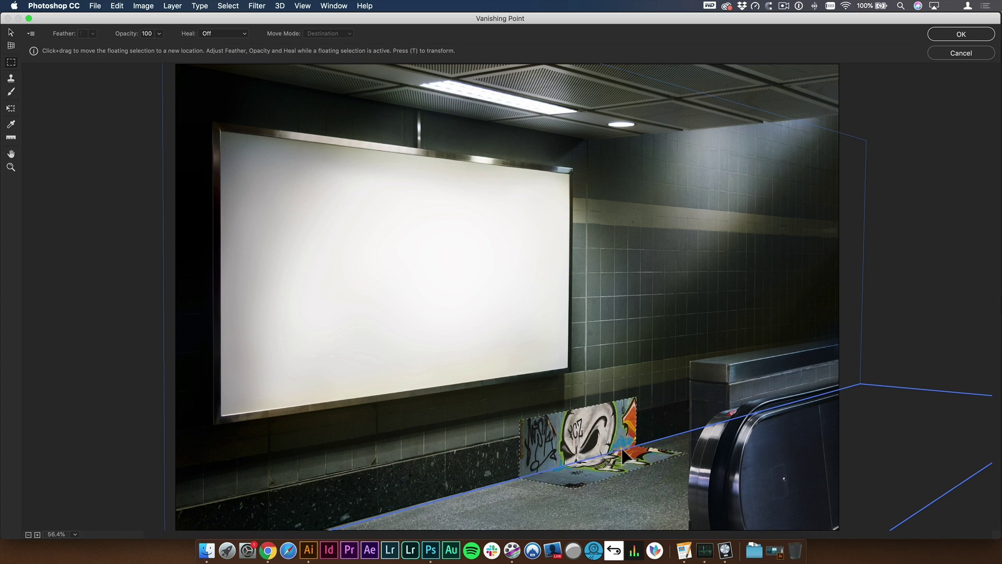
key(t)
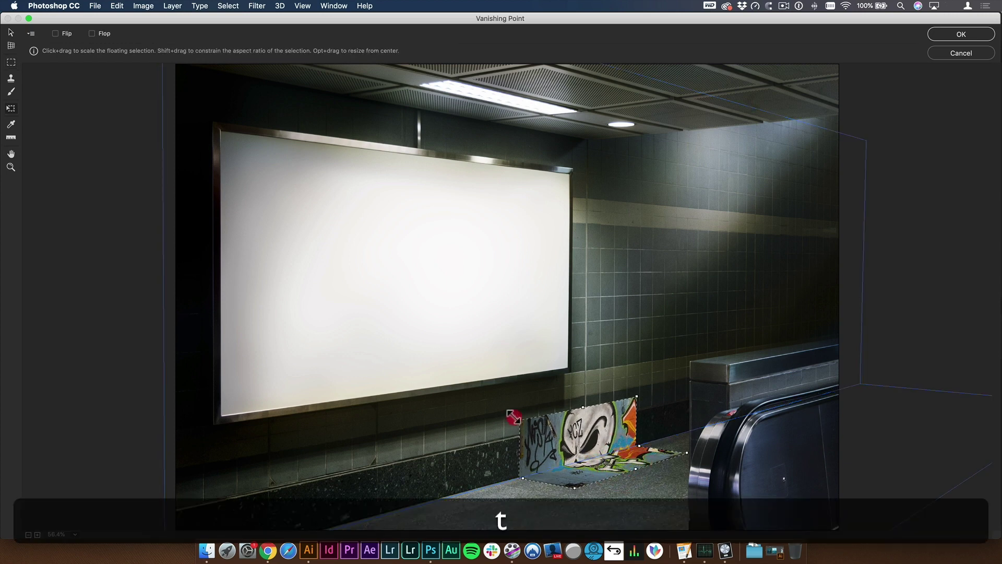
drag(512, 416, 470, 416)
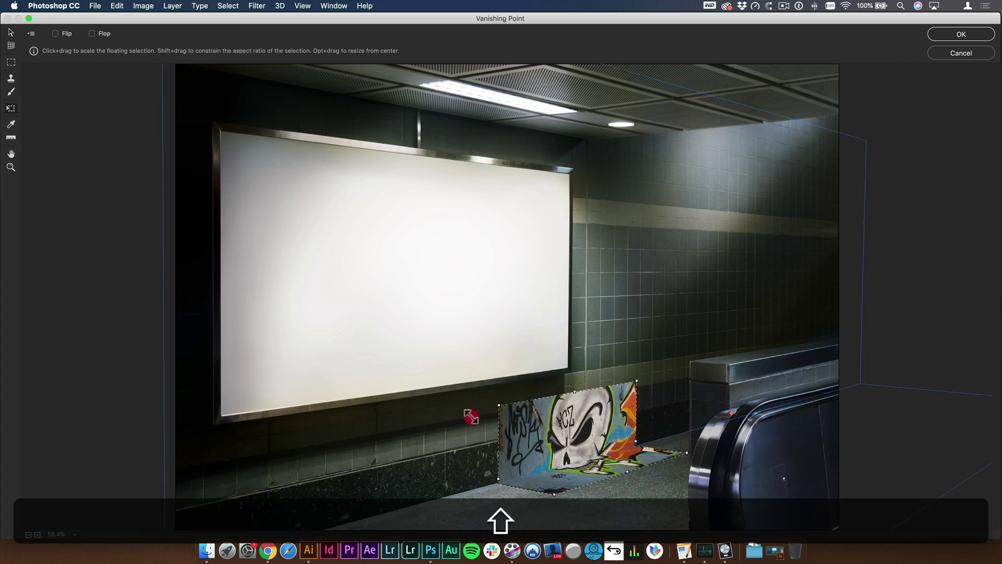
Step: Shift the graffiti along the wall so more of it folds onto the floor, and apply the filter
drag(548, 436, 599, 476)
mouse_move(523, 470)
mouse_down()
mouse_move(454, 472)
mouse_move(514, 473)
mouse_up()
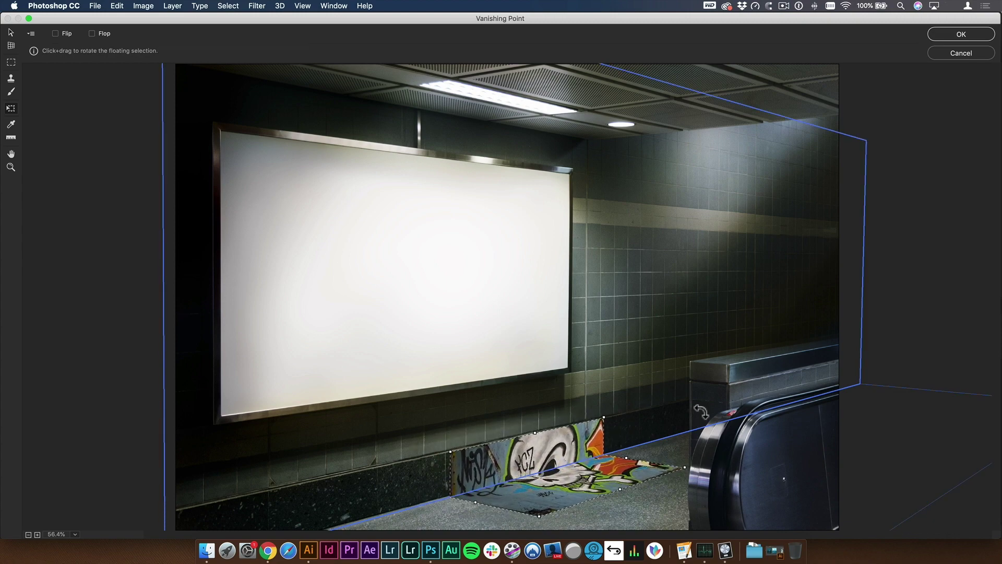
click(959, 36)
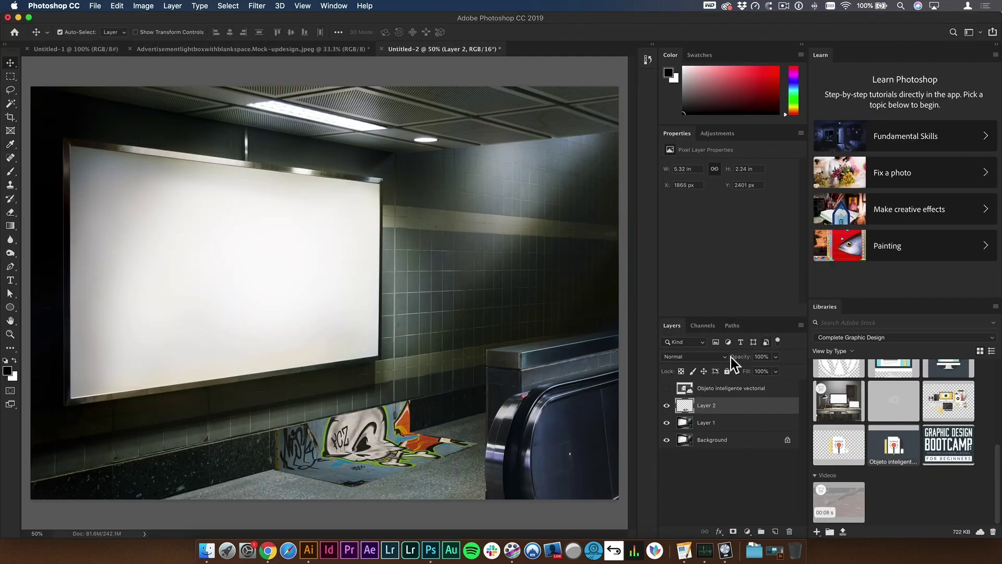
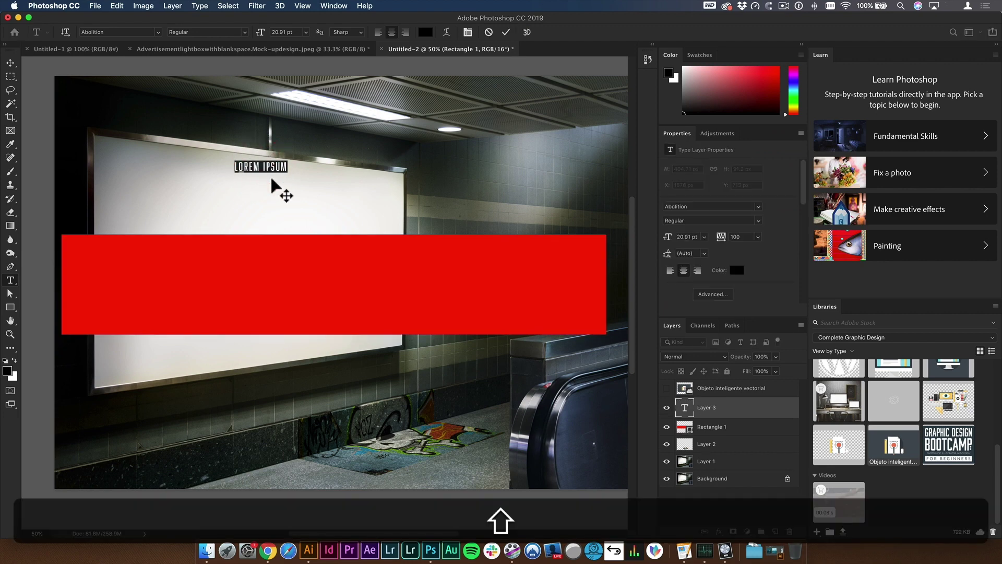
Step: Enter the text SECTION 7 and move it onto the red rectangle
text(SECTION 7)
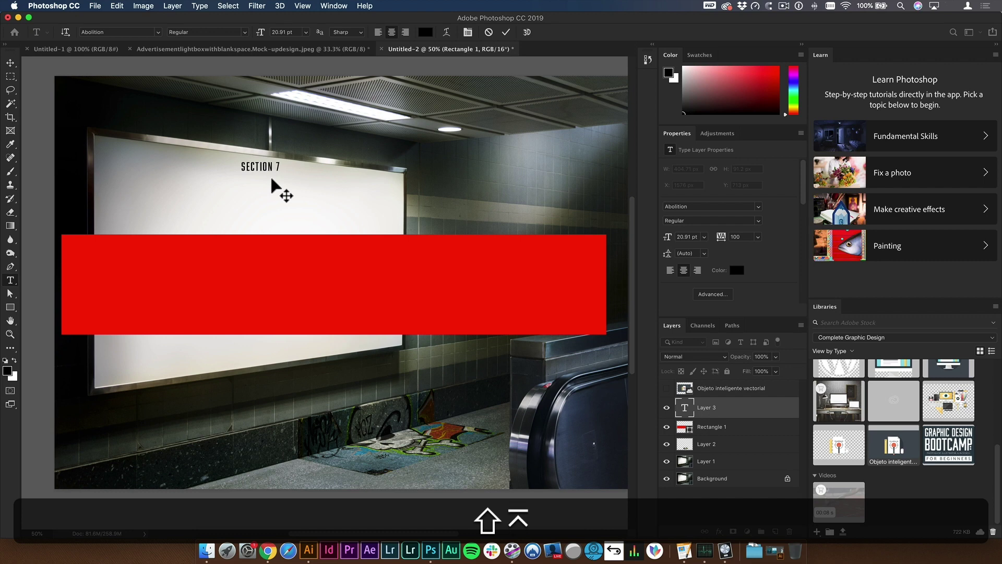
key(shift+v)
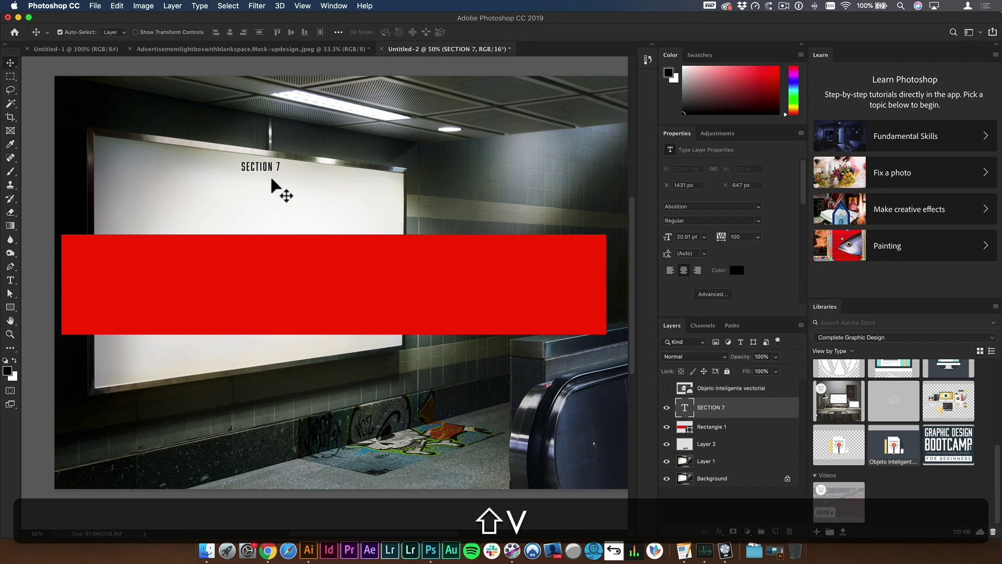
drag(268, 172, 473, 290)
Step: Scale the SECTION 7 text up to nearly the height of the red rectangle and nudge it toward the middle
key(shift+super+t)
drag(299, 221, 373, 288)
key(Return)
key(shift+Up)
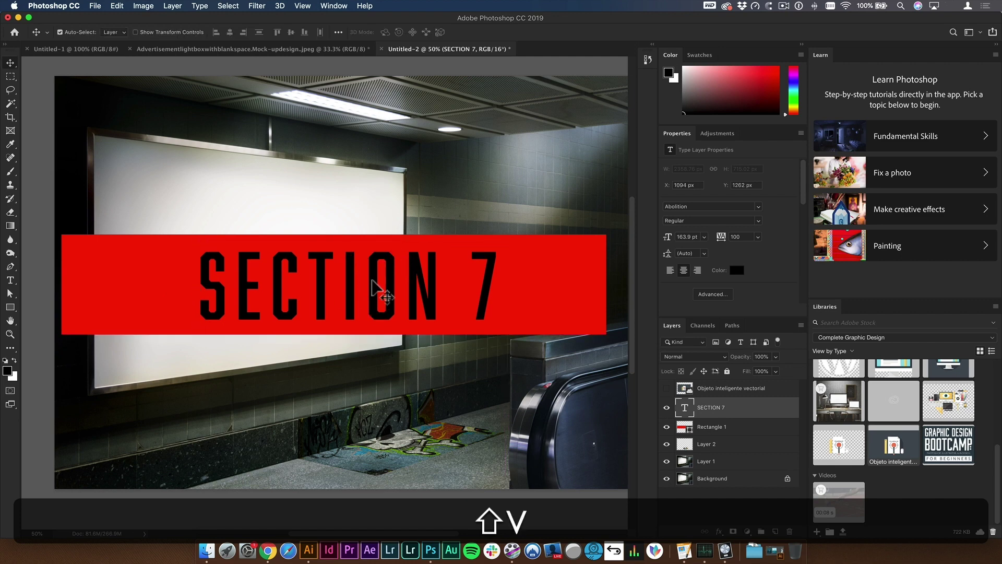
key(shift+Left)
key(shift+Left)
key(shift+Left)
key(shift+Left)
Step: Select the SECTION 7 text together with the red rectangle and align them on their centers
key(shift+t)
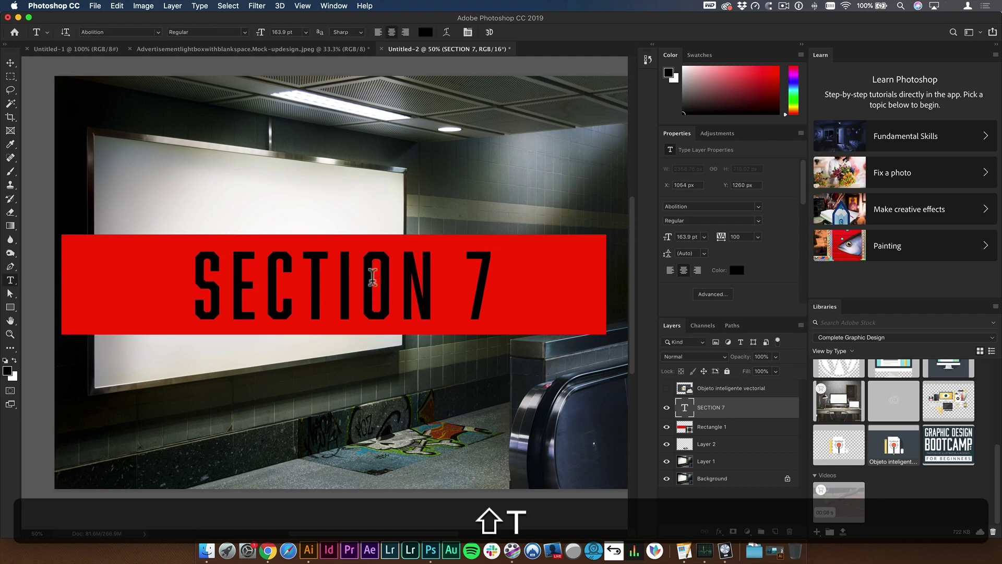
click(372, 277)
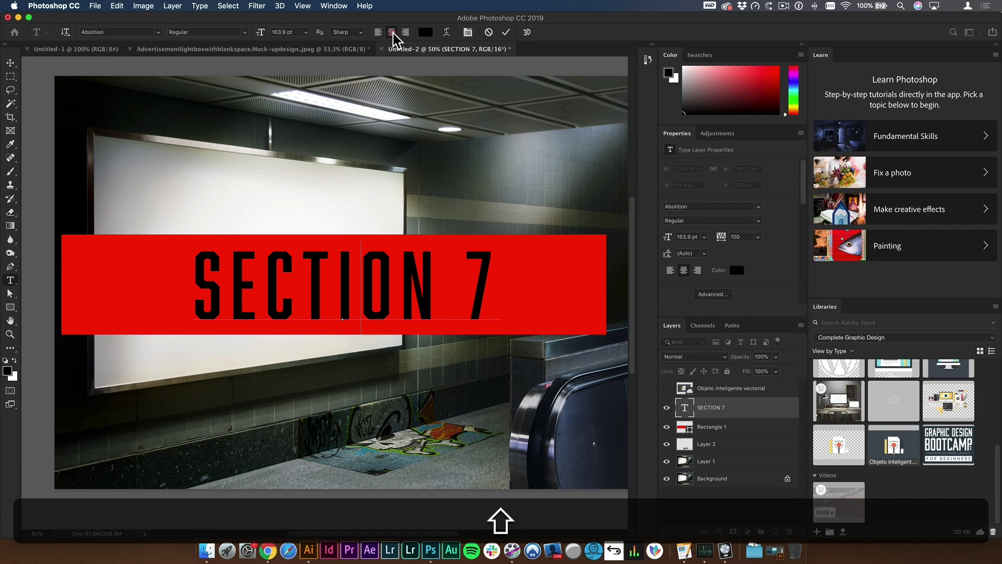
key(shift+v)
shift+click(595, 254)
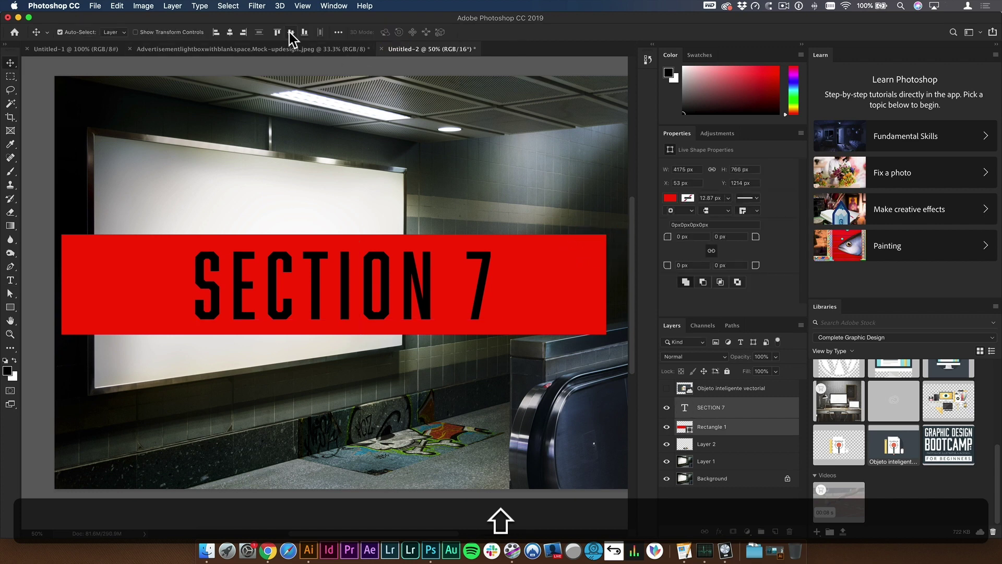
click(230, 33)
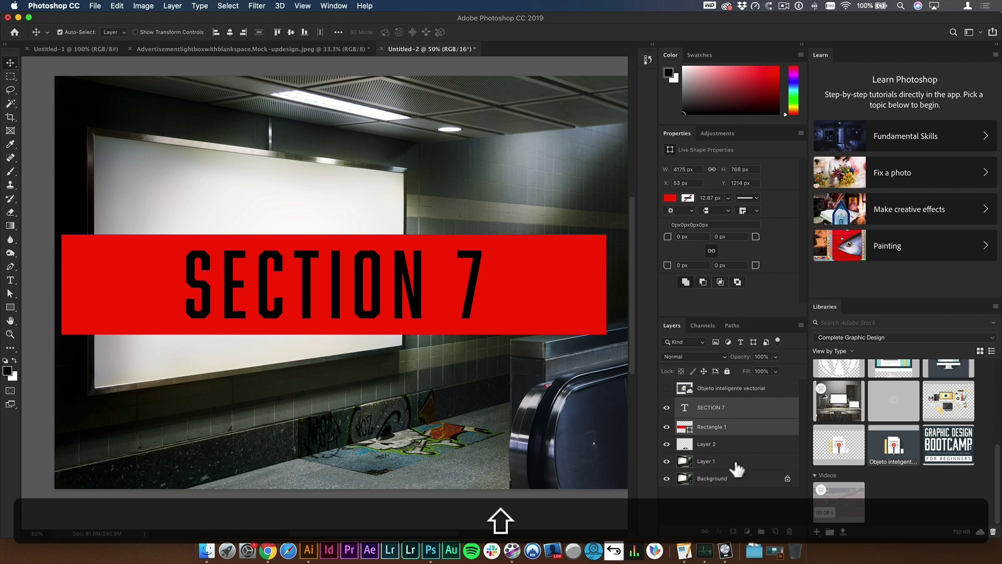
Step: Convert the text and rectangle layers into one smart object, then select its outline and copy the banner
right_click(754, 410)
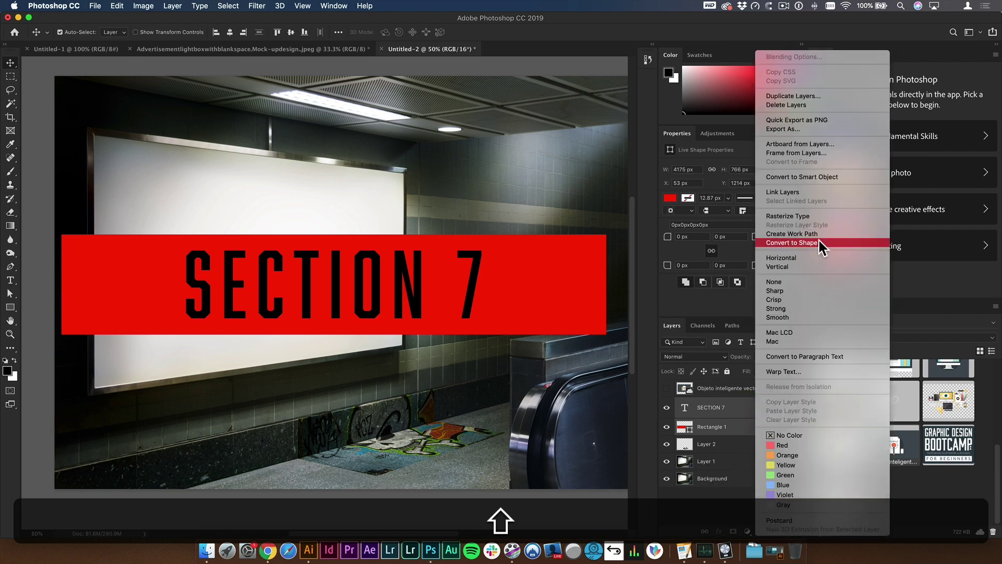
click(823, 177)
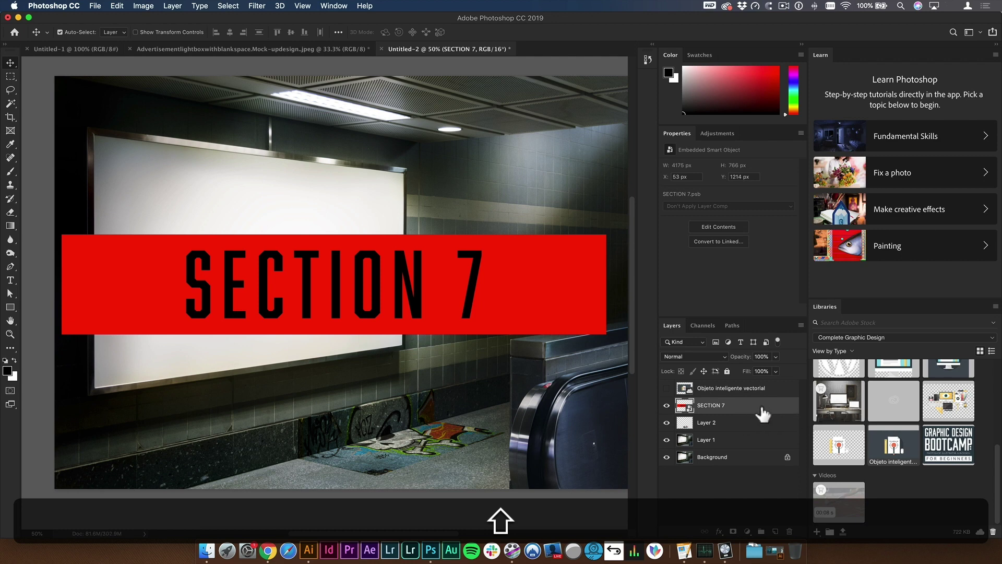
shift+super+click(682, 408)
key(shift+super+c)
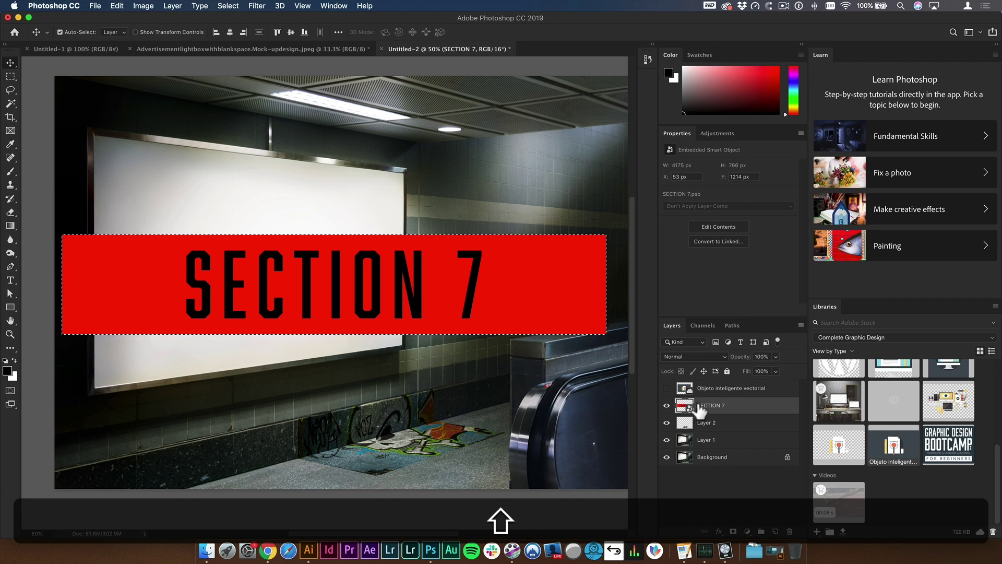
Step: Hide the SECTION 7 layer, add an empty layer above it with nothing selected, and open it in Vanishing Point
click(665, 406)
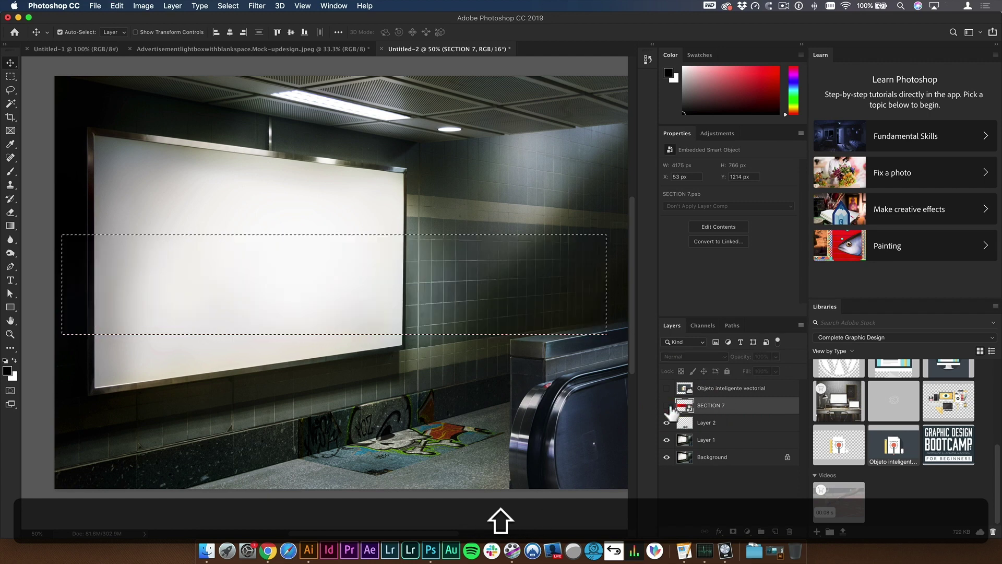
click(775, 531)
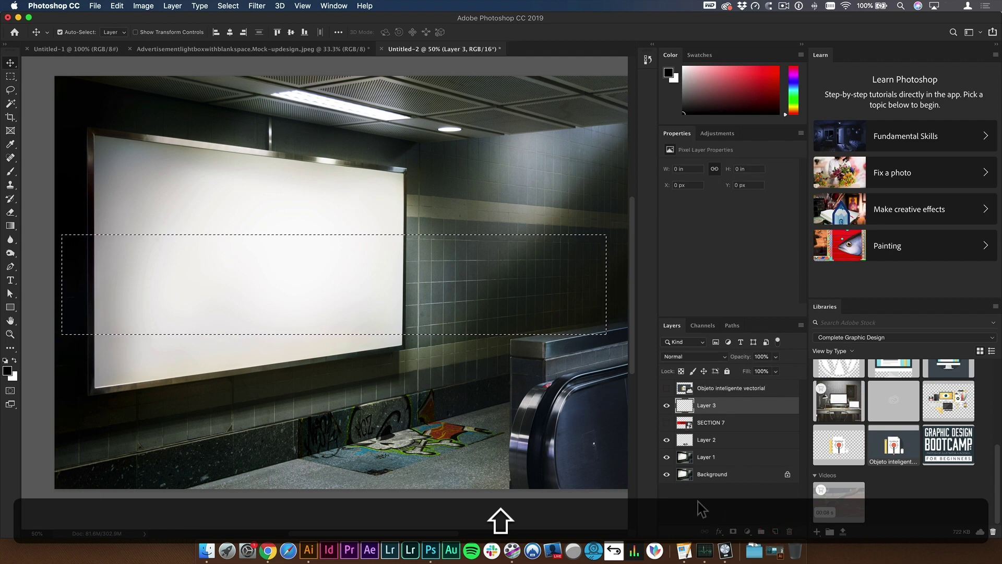
key(super+shift+d)
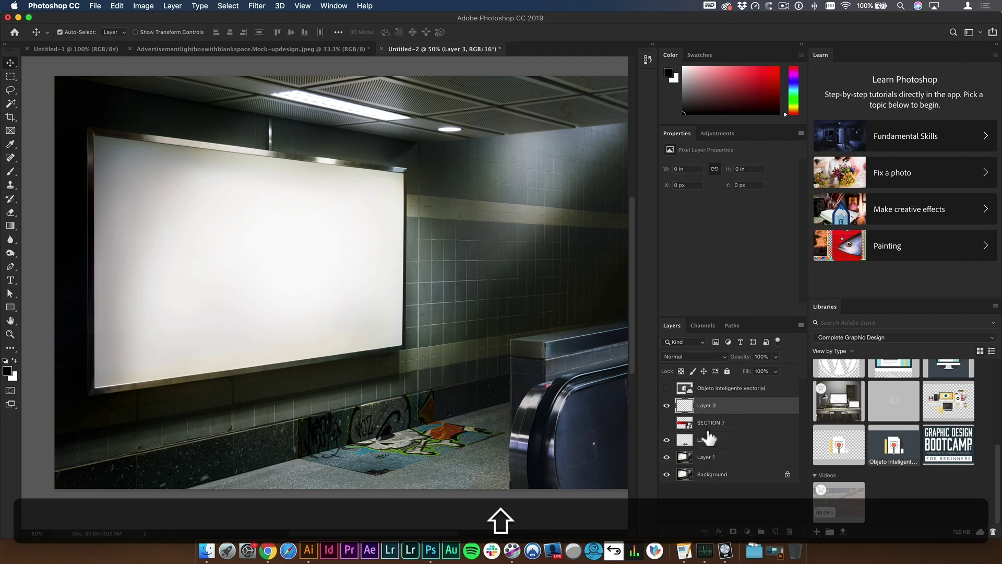
click(257, 6)
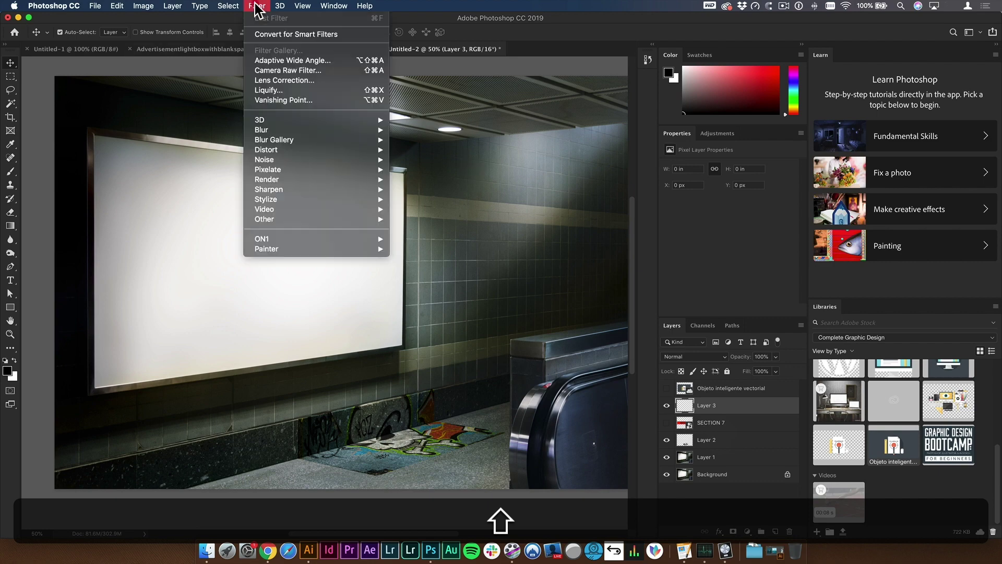
click(291, 99)
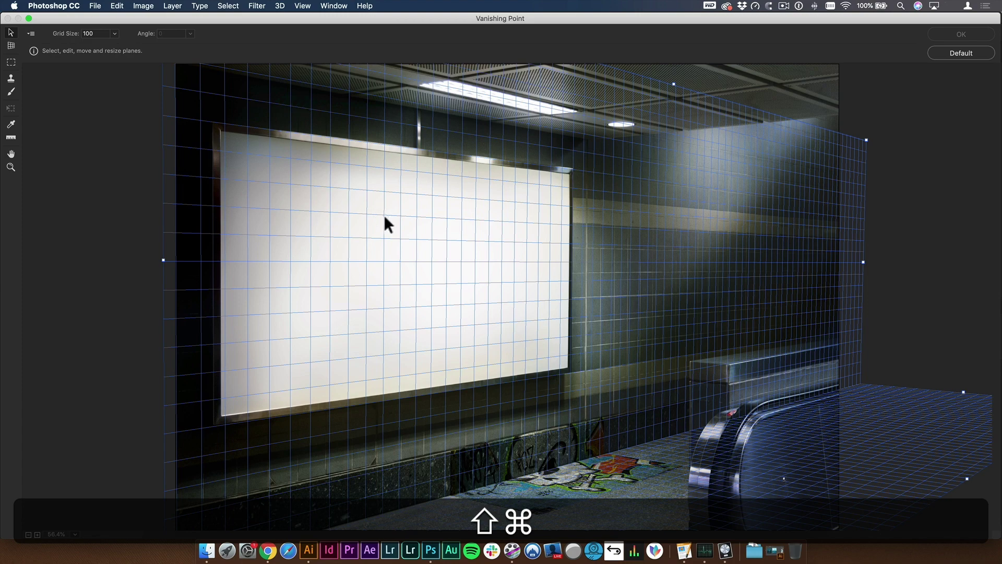
Step: Paste the SECTION 7 banner onto the wall plane and shrink it to fit the tiled wall beside the billboard
key(super+v)
drag(308, 104, 465, 245)
key(shift+t)
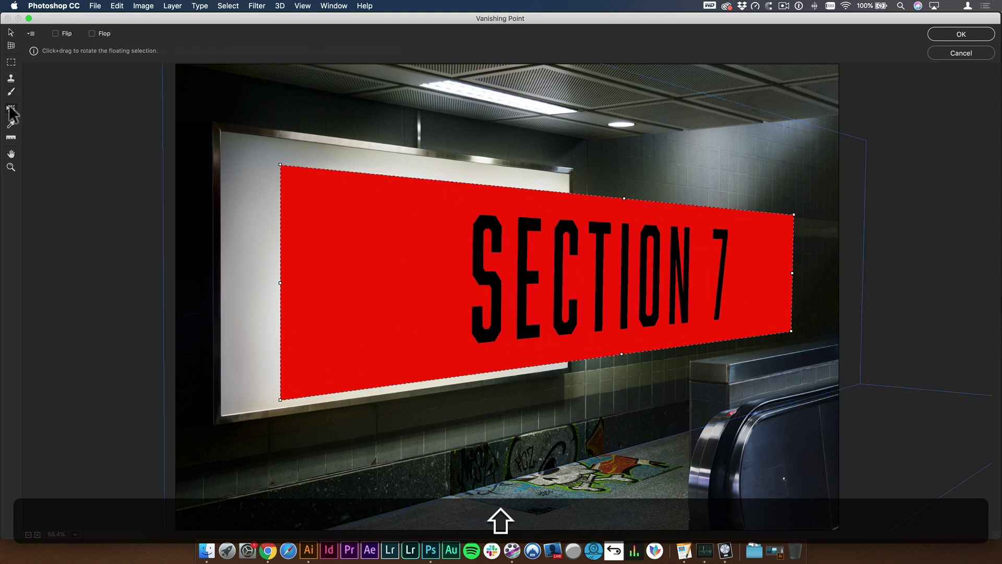
drag(282, 163, 609, 246)
drag(644, 295, 626, 262)
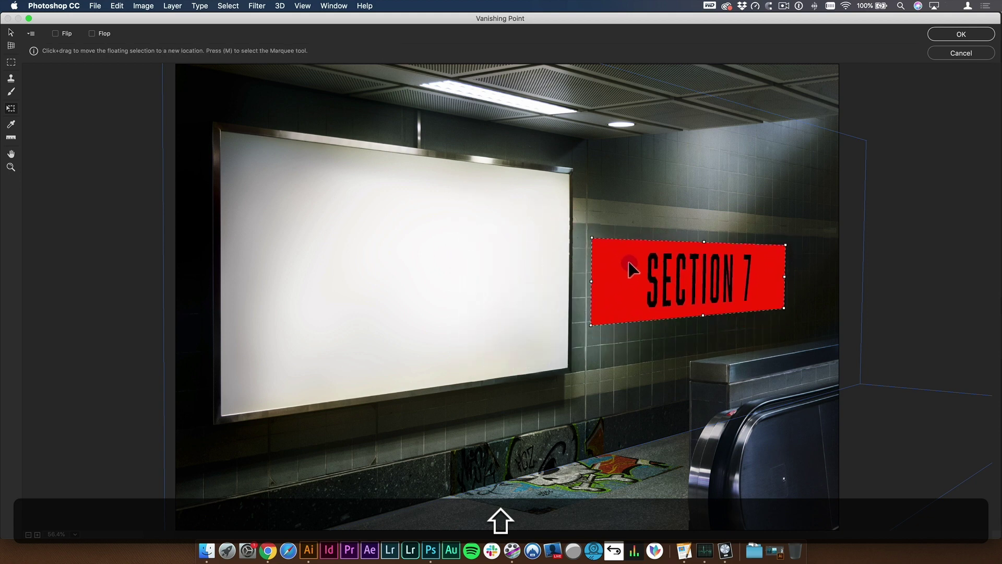
Step: Turn the banner vertical so it runs from over the ceiling down the wall onto the floor, and apply the filter
drag(589, 217, 661, 264)
drag(674, 186, 666, 215)
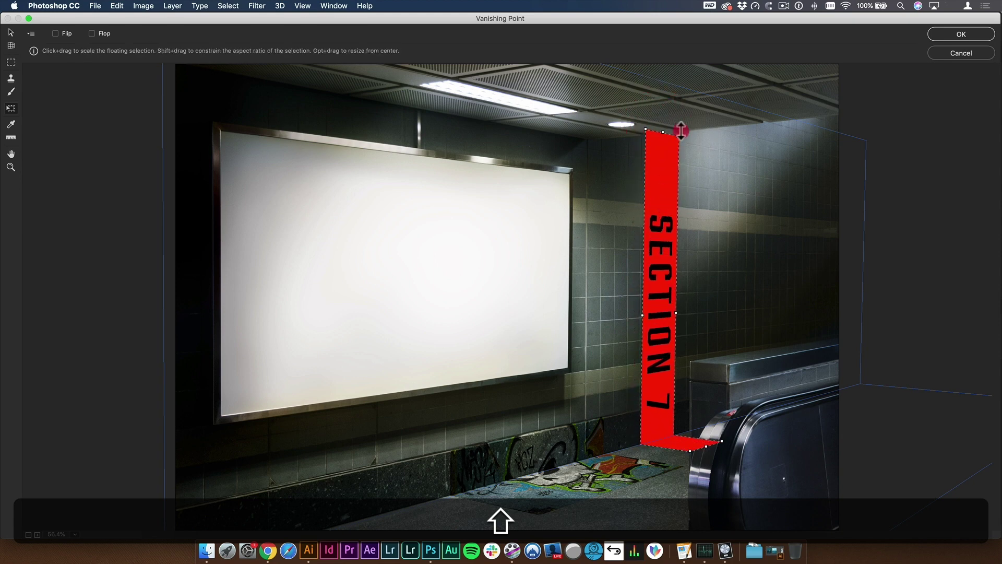
drag(681, 131, 689, 86)
drag(673, 151, 669, 167)
click(958, 34)
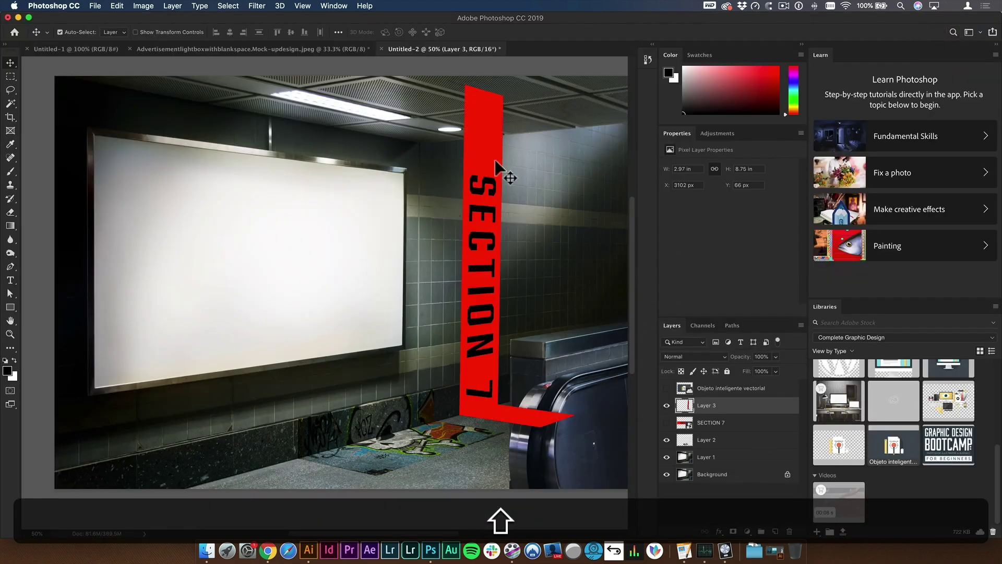
Step: Add a layer mask to Layer 3 and brush out the banner's upper end over the ceiling with black
scroll(445, 80, up, 4)
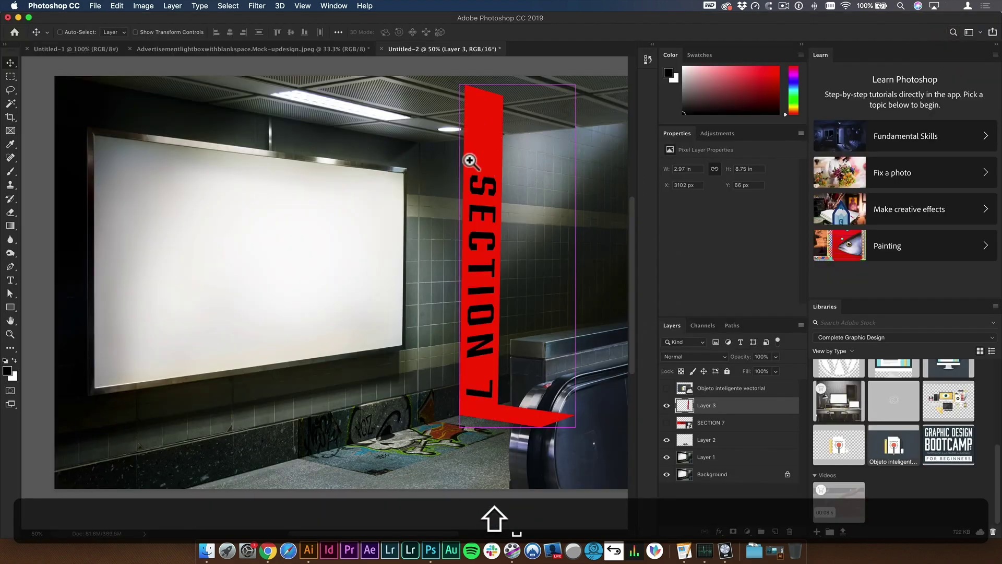
key(shift)
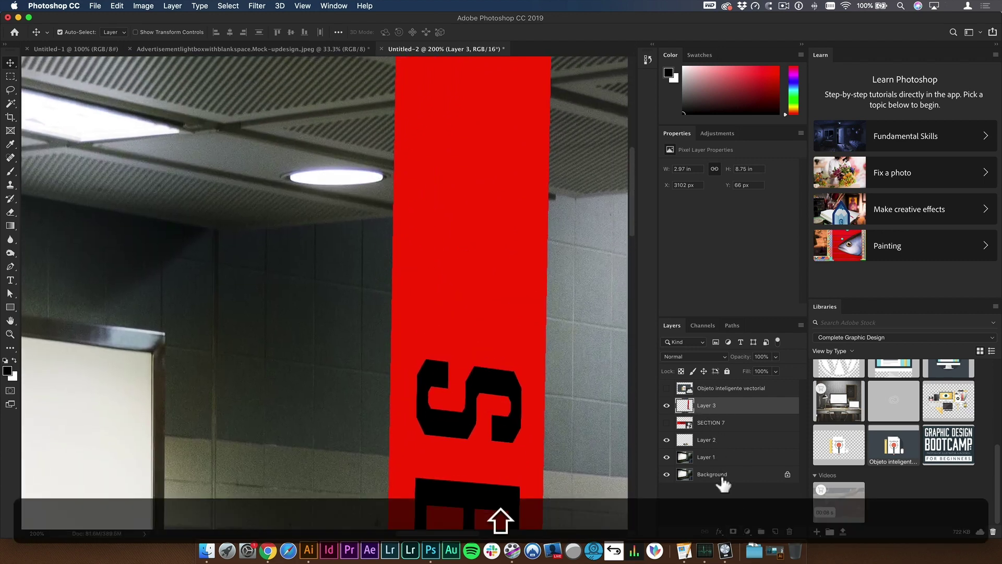
click(733, 531)
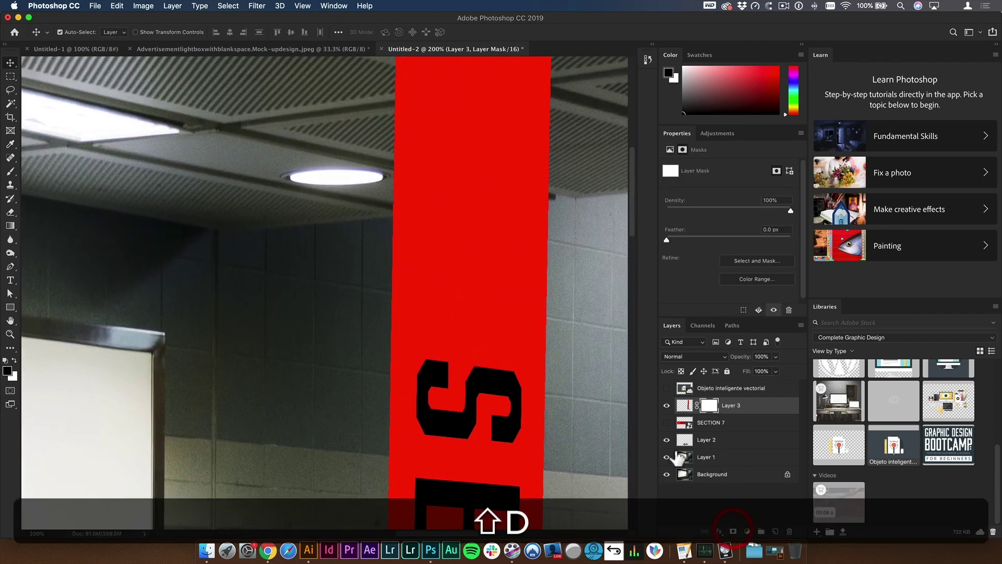
drag(448, 213, 416, 341)
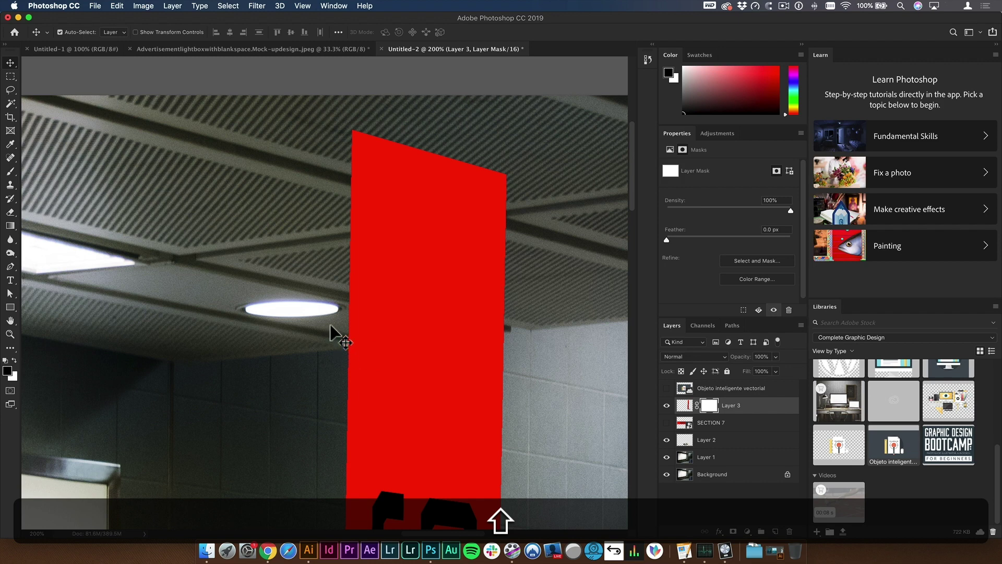
key(shift+b)
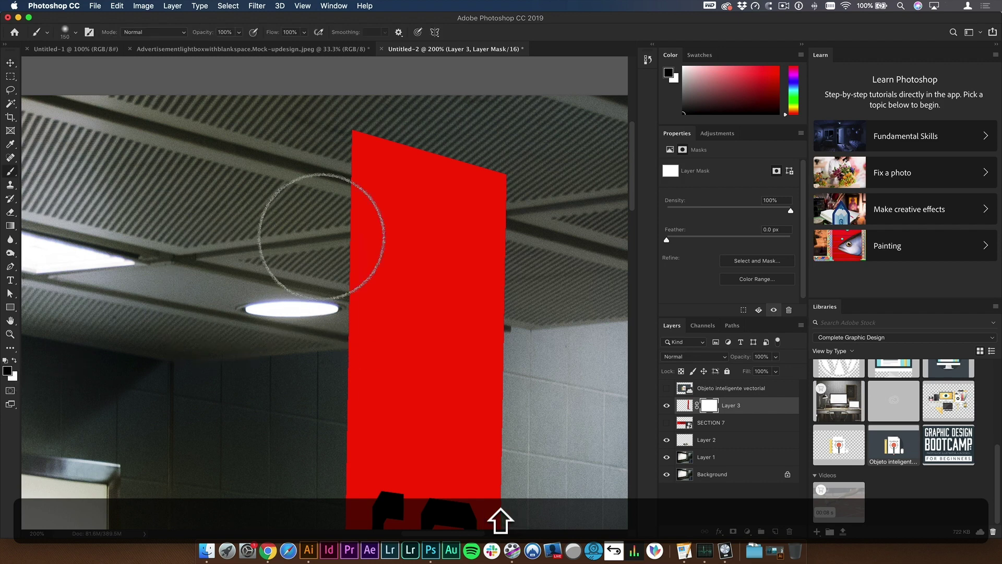
mouse_move(320, 225)
mouse_down()
mouse_move(356, 154)
mouse_move(510, 182)
mouse_move(416, 196)
mouse_move(313, 179)
mouse_up()
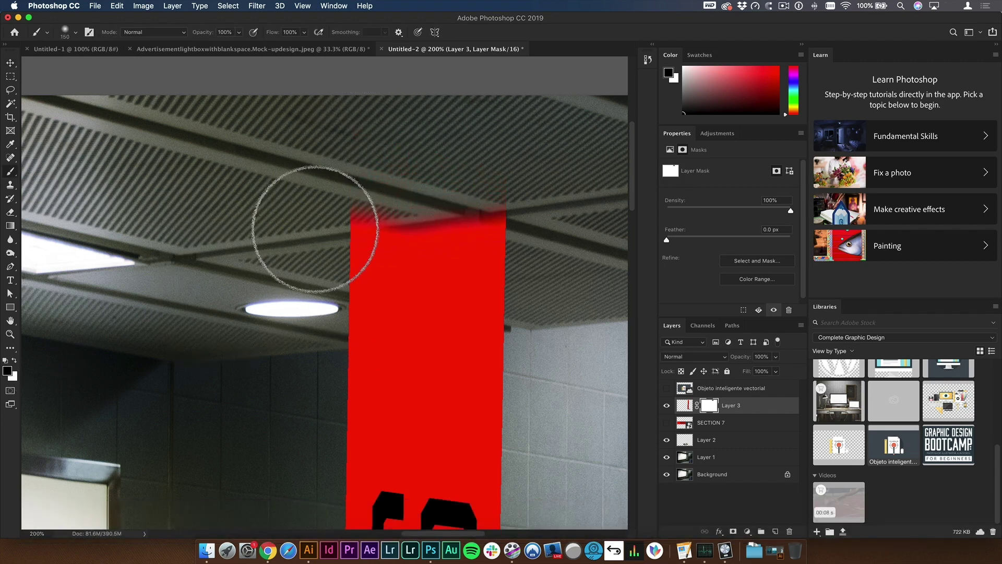
Step: Draw a closed Pen path around the banner's upper end, following the line where the wall meets the ceiling
key(p)
super+click(323, 356)
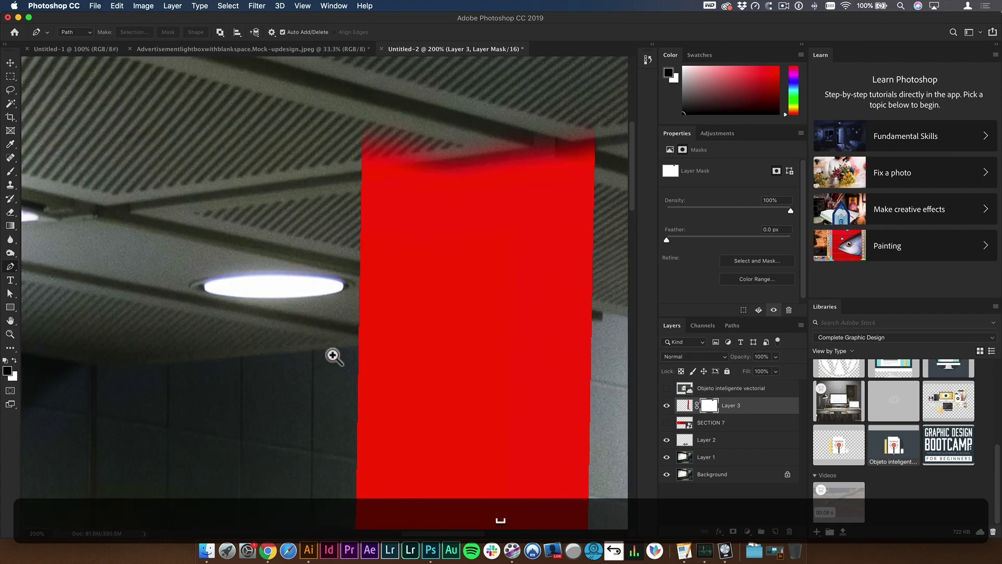
scroll(291, 358, right, 5)
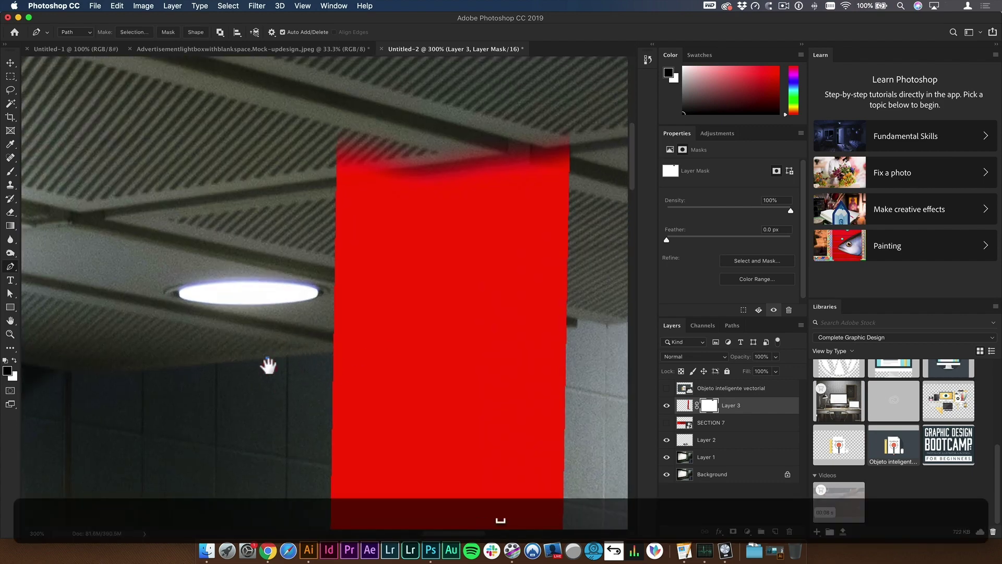
click(504, 334)
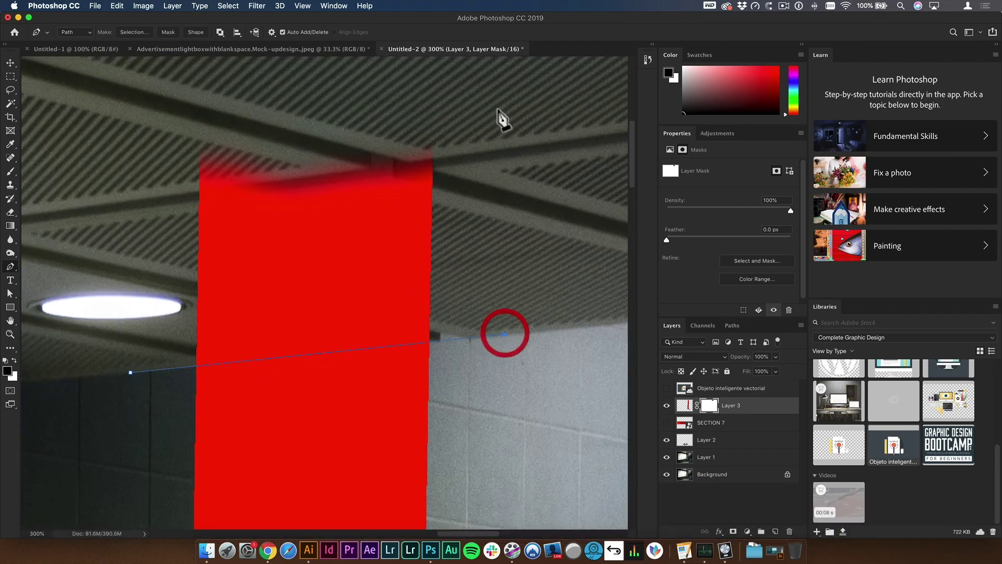
click(498, 107)
click(267, 92)
click(130, 372)
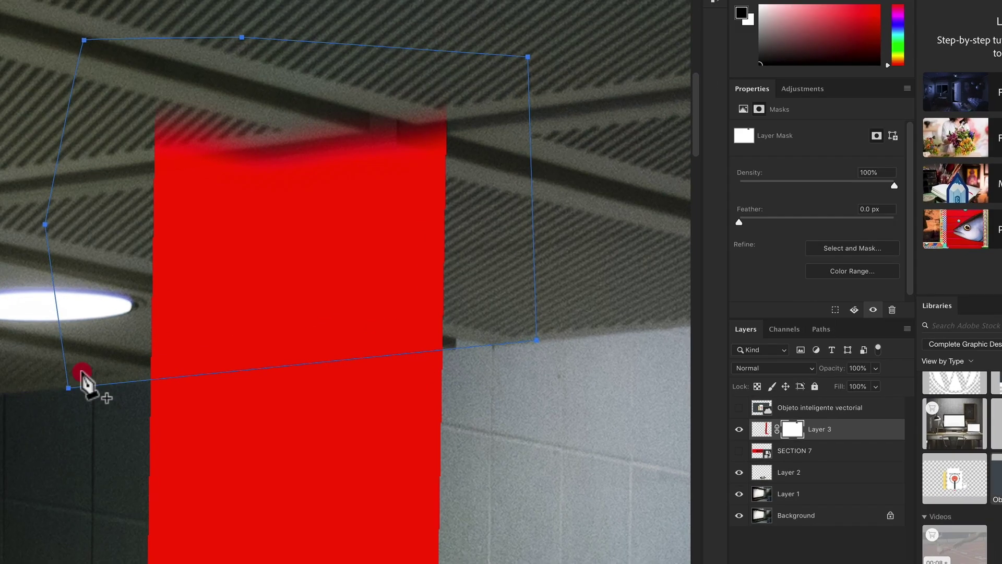
Step: Convert the path to a selection, fill it with black on Layer 3's mask to hide the ceiling part, and deselect
right_click(268, 223)
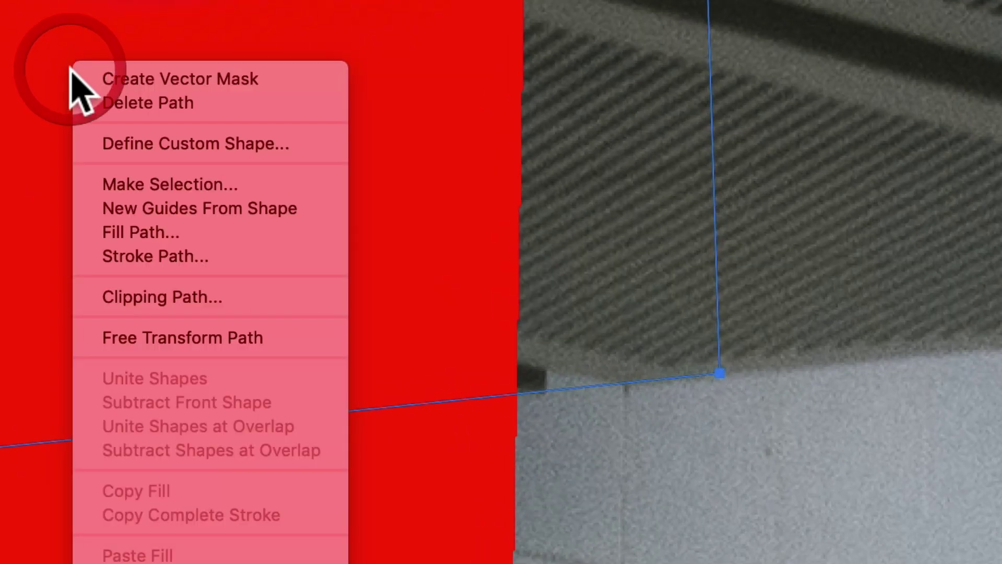
click(183, 185)
click(847, 137)
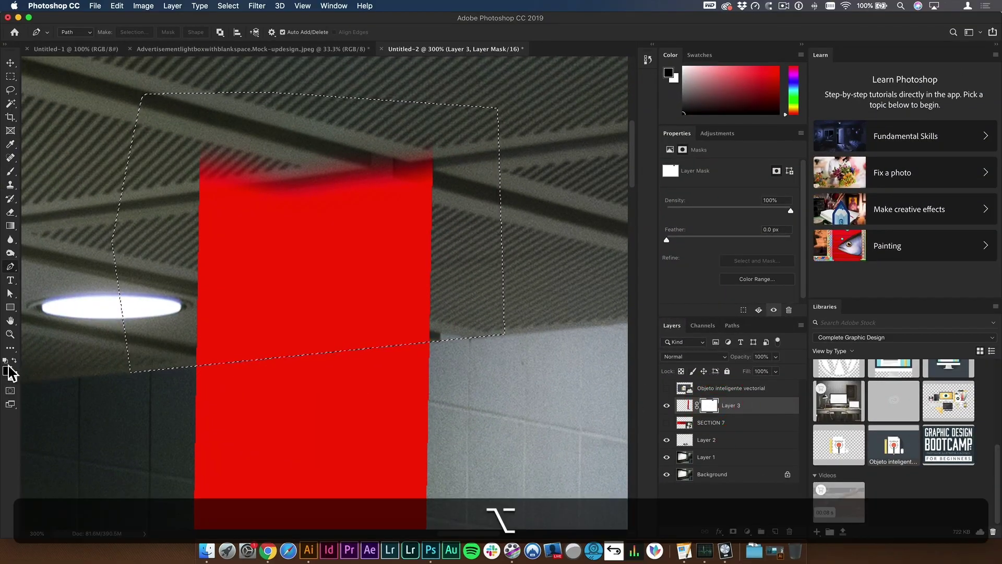
key(alt+BackSpace)
key(super+d)
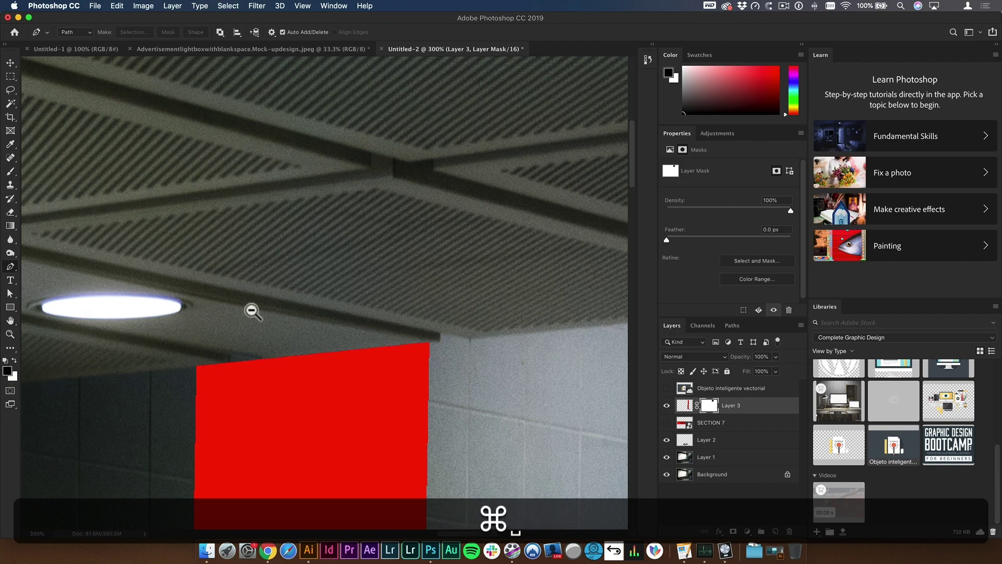
Step: Examine how the banner's trimmed upper edge meets the ceiling line and fits the wall
key(super+minus)
key(super+minus)
key(super+minus)
key(super+minus)
key(super+minus)
drag(311, 319, 324, 274)
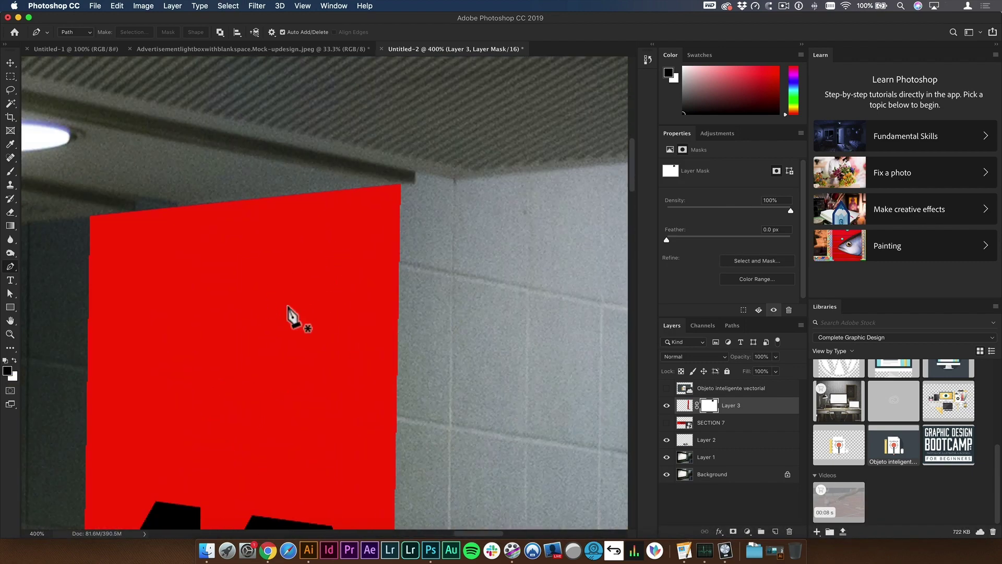
scroll(261, 334, down, 2)
key(v)
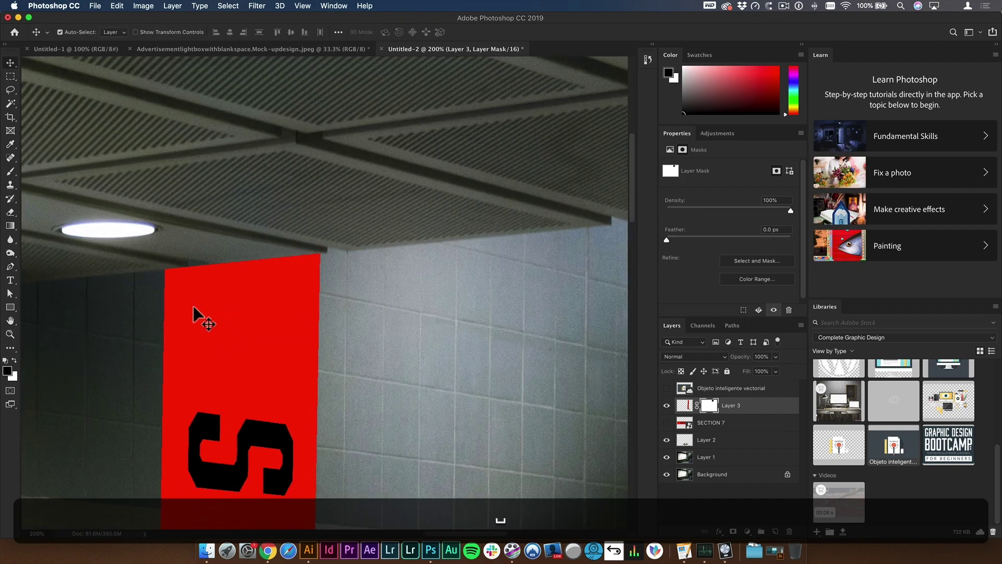
scroll(253, 273, down, 3)
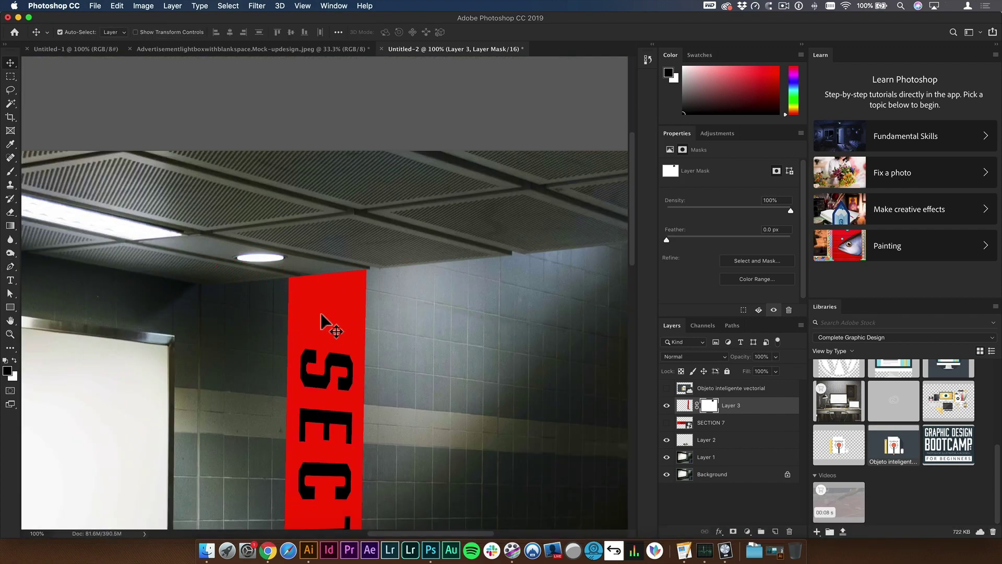
scroll(329, 324, up, 3)
Step: Brush black on Layer 3's mask over the banner's floor end where it covers the escalator handrail
scroll(358, 380, down, 5)
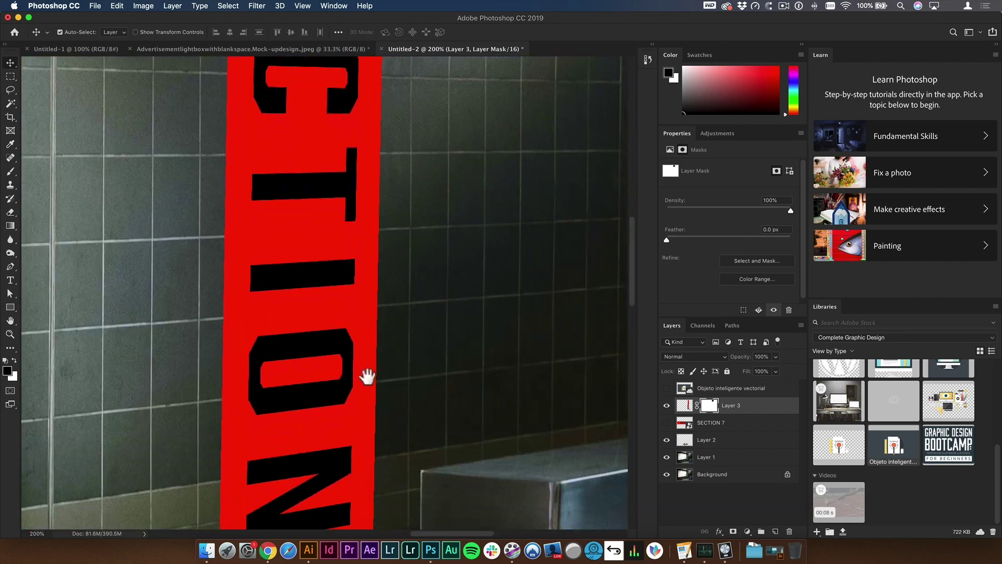
scroll(366, 376, down, 3)
scroll(381, 447, down, 5)
scroll(331, 302, up, 4)
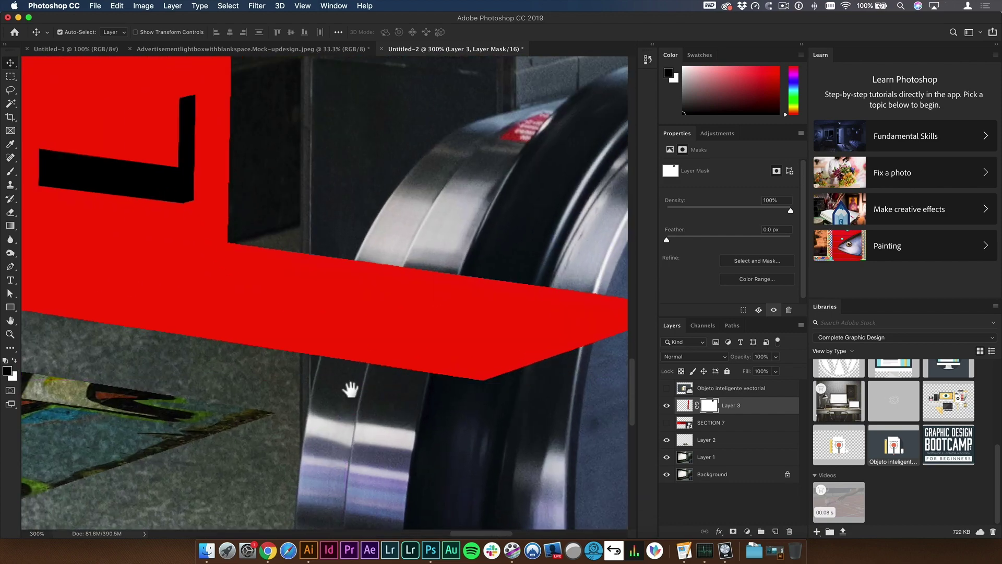
key(space)
key(b)
drag(414, 303, 299, 333)
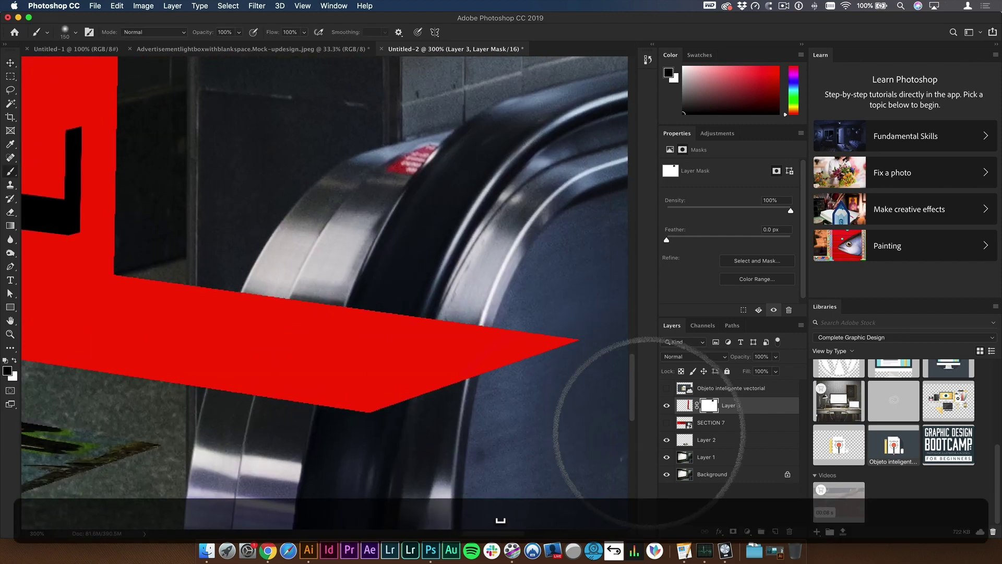
mouse_move(518, 322)
mouse_down()
mouse_move(472, 372)
mouse_move(389, 381)
mouse_move(447, 422)
mouse_move(338, 358)
mouse_move(336, 294)
mouse_move(312, 383)
mouse_move(304, 291)
mouse_up()
key(super+equal)
drag(255, 335, 339, 336)
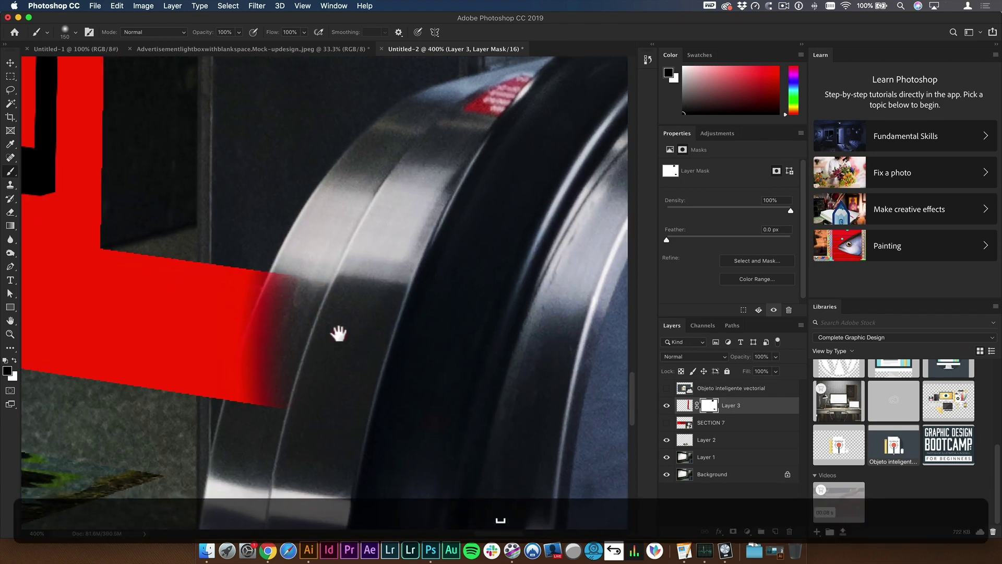
Step: Shrink the brush to 46 px and mask out the remaining red over the escalator up to the wall panel edge
key(bracketleft)
key(bracketleft)
key(bracketleft)
key(bracketleft)
key(bracketleft)
key(bracketleft)
key(bracketleft)
key(bracketleft)
mouse_move(369, 255)
mouse_down()
mouse_move(365, 293)
mouse_move(340, 243)
mouse_move(345, 373)
mouse_move(337, 250)
mouse_move(322, 257)
mouse_move(321, 320)
mouse_move(321, 255)
mouse_move(318, 425)
mouse_move(334, 259)
mouse_up()
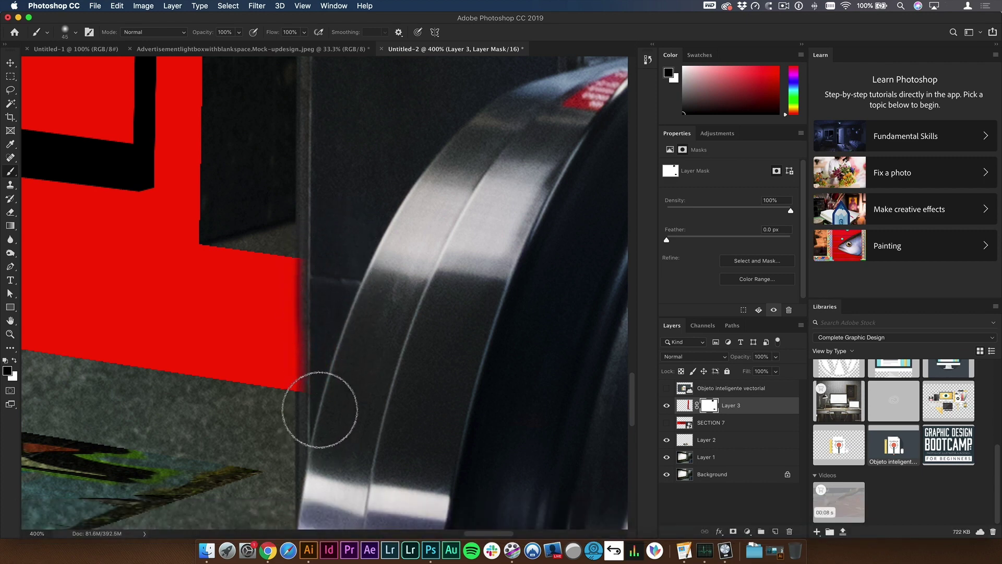
Step: Outline the banner's soft floor end beside the escalator with a Pen path that has a straight vertical edge
key(p)
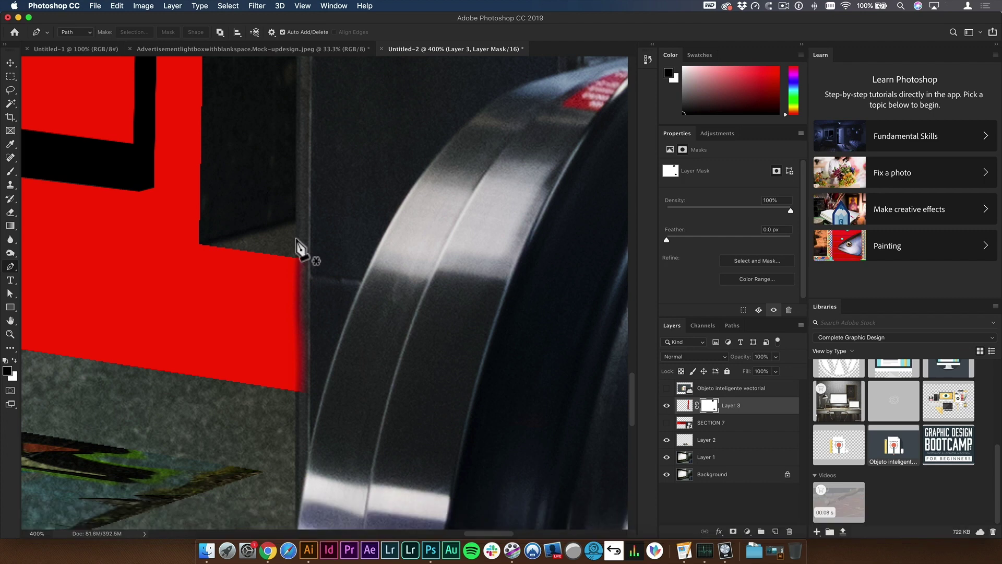
key(shift)
shift+click(296, 424)
click(381, 419)
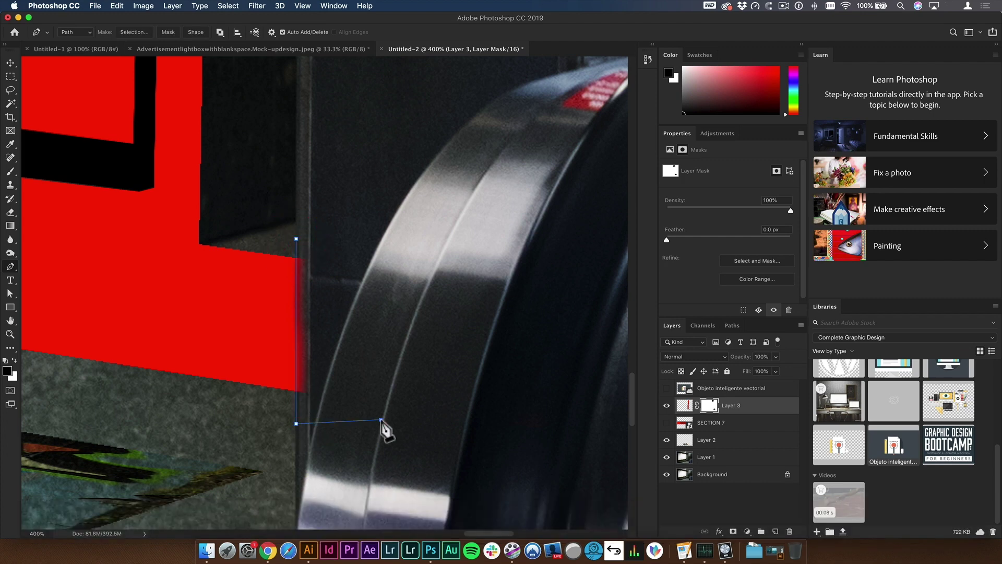
Step: Turn the path into a new selection with feather radius 0 and fill it with black on Layer 3's mask
right_click(349, 245)
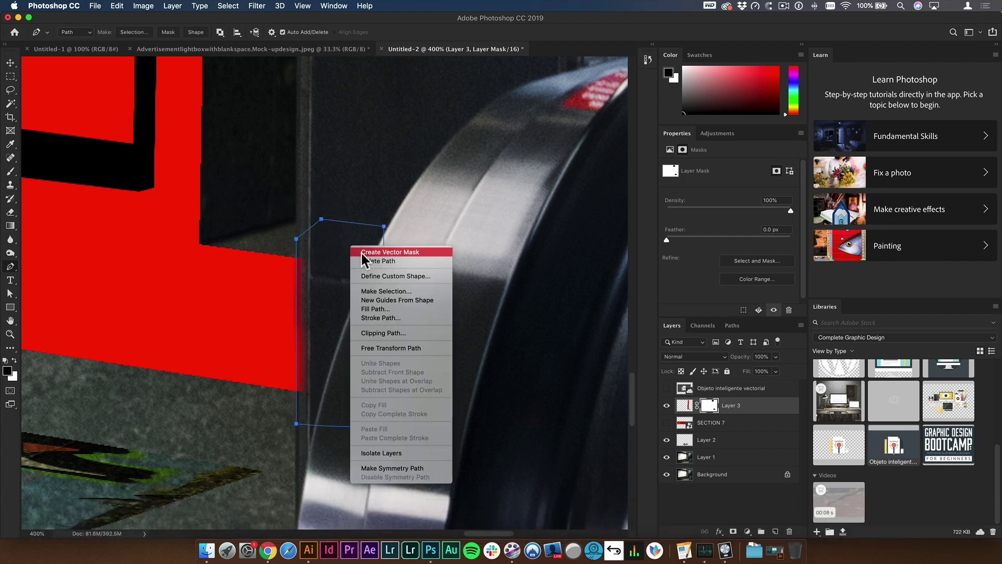
click(380, 291)
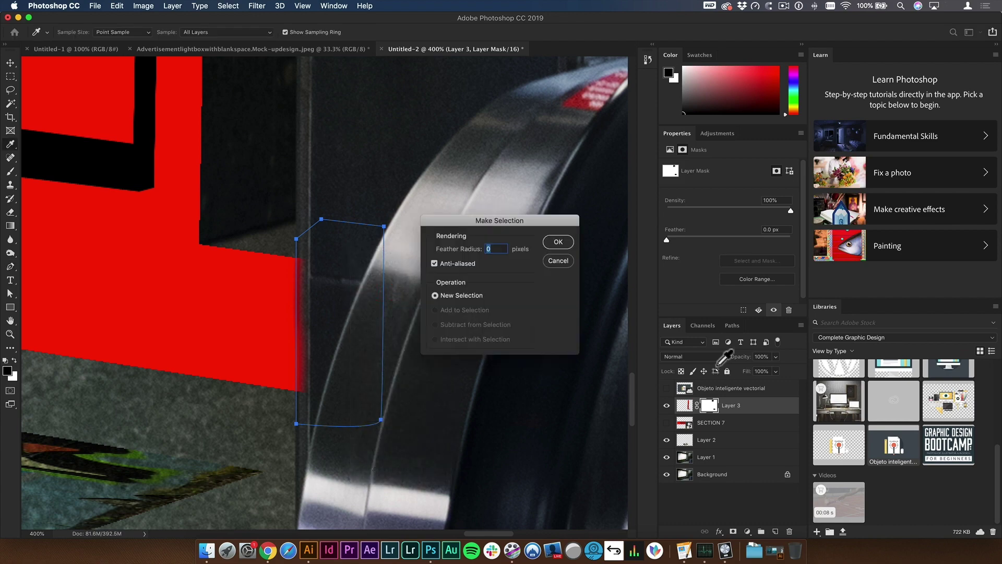
click(556, 243)
key(alt+super+BackSpace)
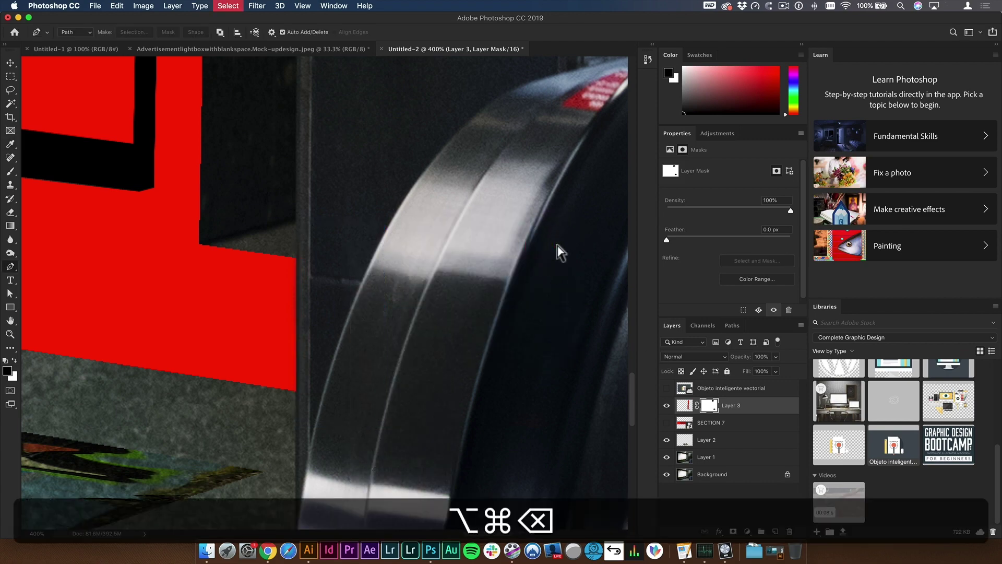
Step: Open Layer 3's blending options and split the Underlying Layer's black Blend If slider to 0 / 33
alt+super+click(268, 150)
alt+super+click(448, 286)
alt+super+click(436, 278)
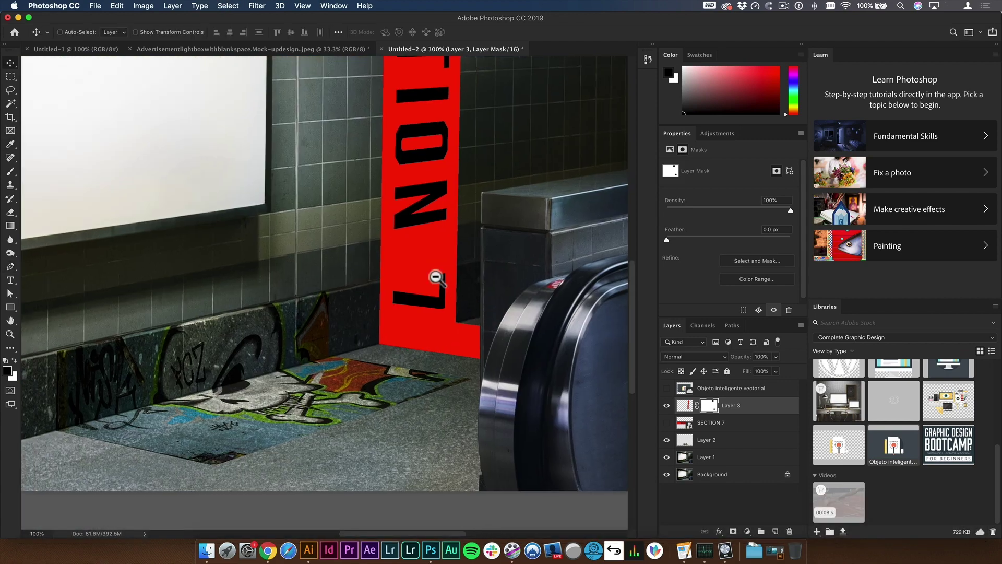
alt+super+click(437, 277)
drag(432, 241, 448, 291)
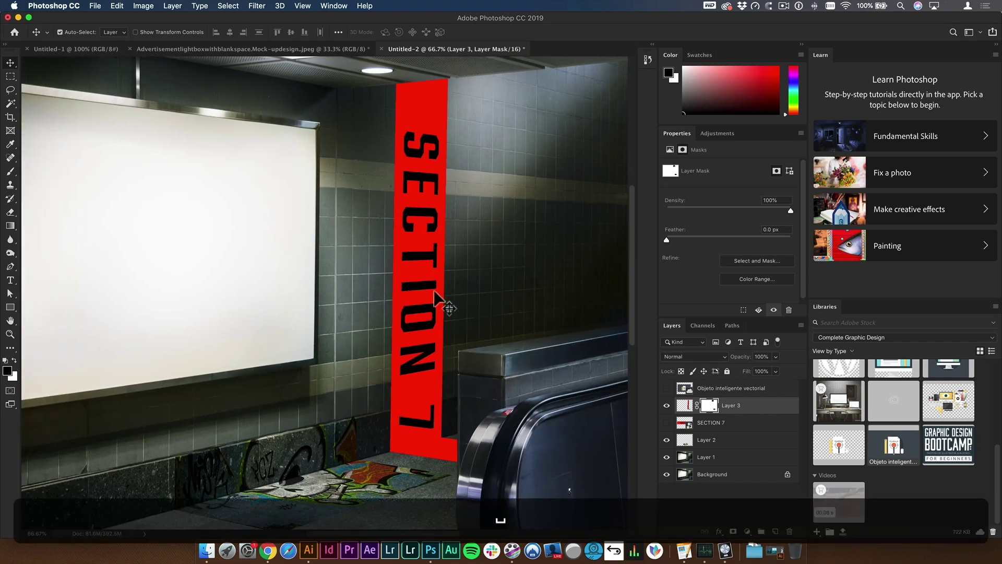
double_click(781, 410)
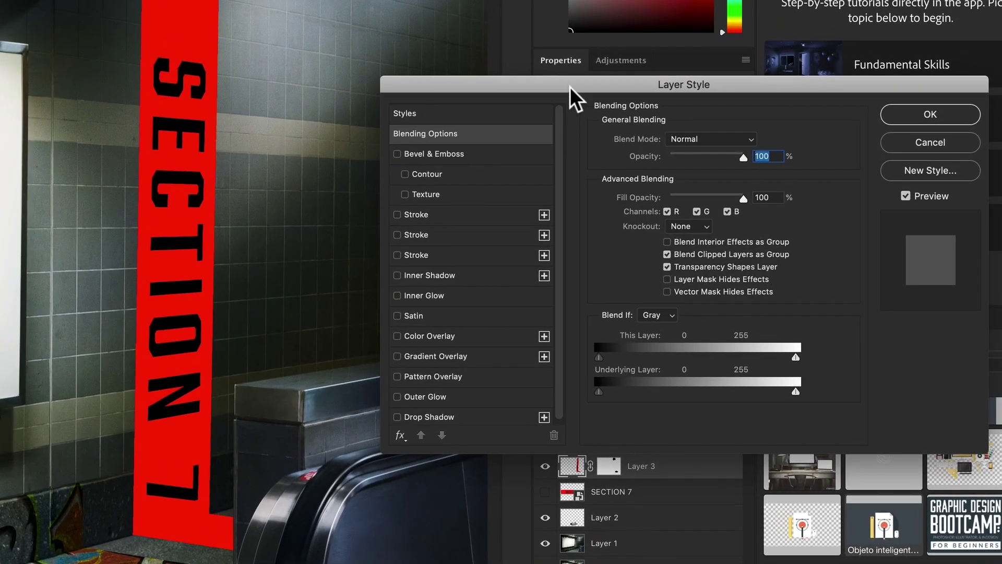
drag(681, 152, 681, 134)
mouse_move(600, 364)
mouse_down()
mouse_move(624, 364)
mouse_move(610, 365)
mouse_up()
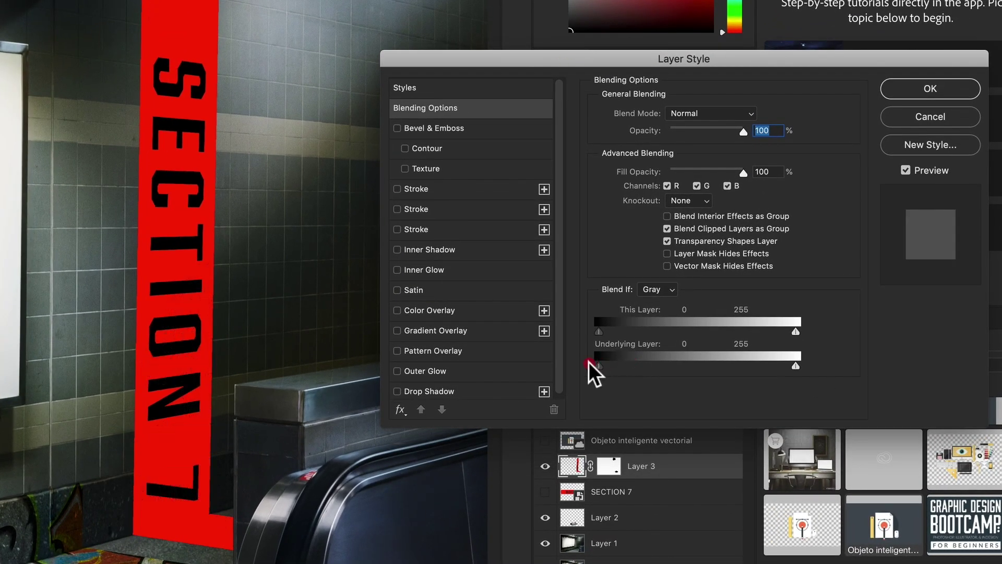
key(alt)
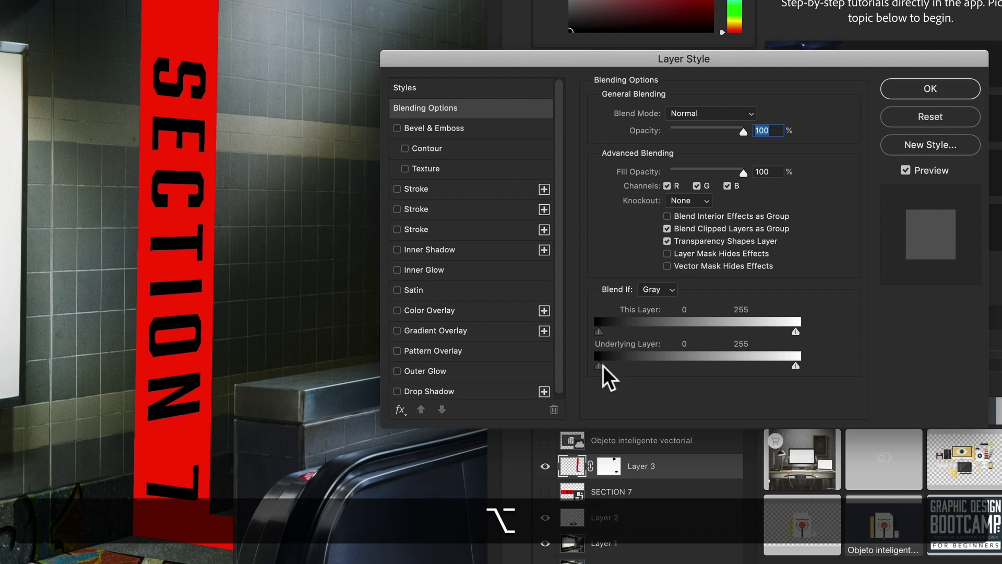
drag(624, 365, 627, 365)
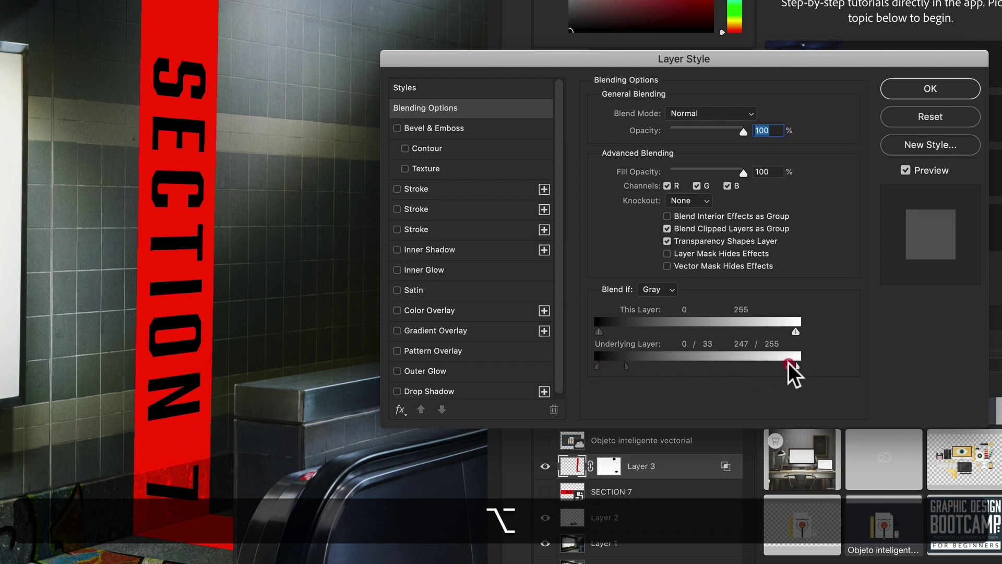
Step: Split the Underlying Layer's white Blend If slider to 83 / 205 and apply the layer style
drag(672, 362, 647, 358)
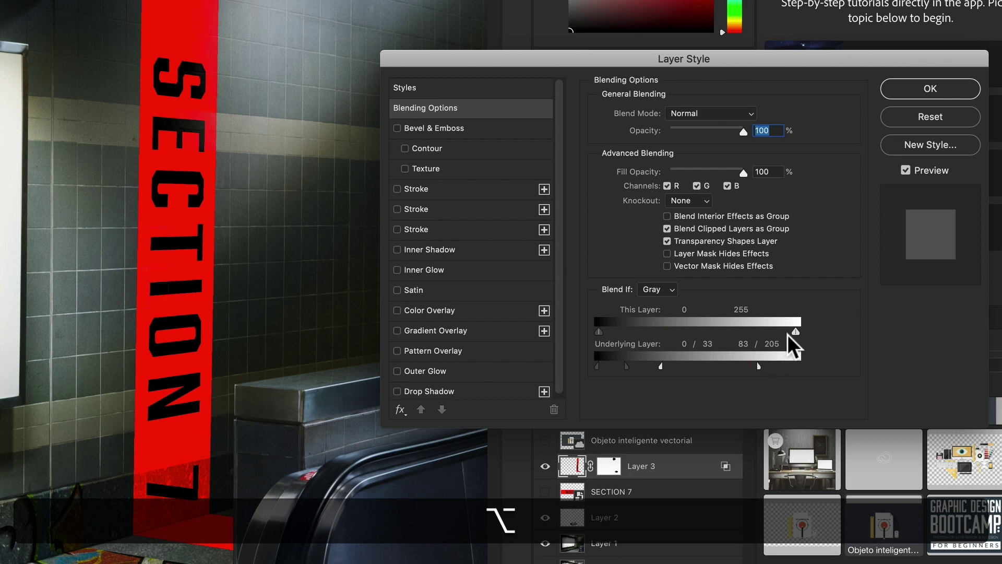
drag(664, 335, 752, 341)
click(931, 87)
Step: Cycle Layer 3 through the blend modes, including Color Burn, Color Dodge, Overlay, Difference and Color, and stop at Luminosity
key(v)
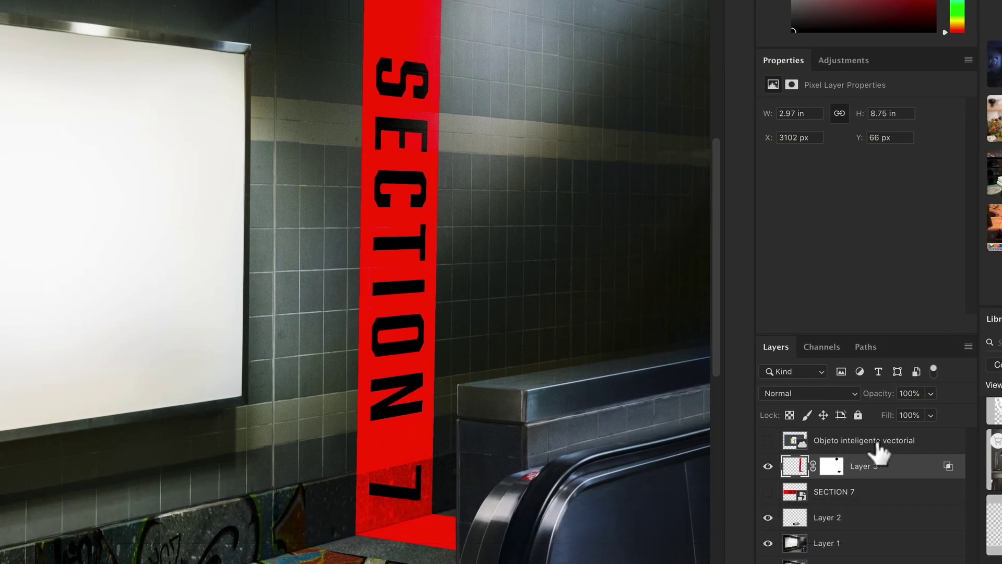
key(shift+equal)
key(shift+equal)
key(shift+equal)
key(shift+equal)
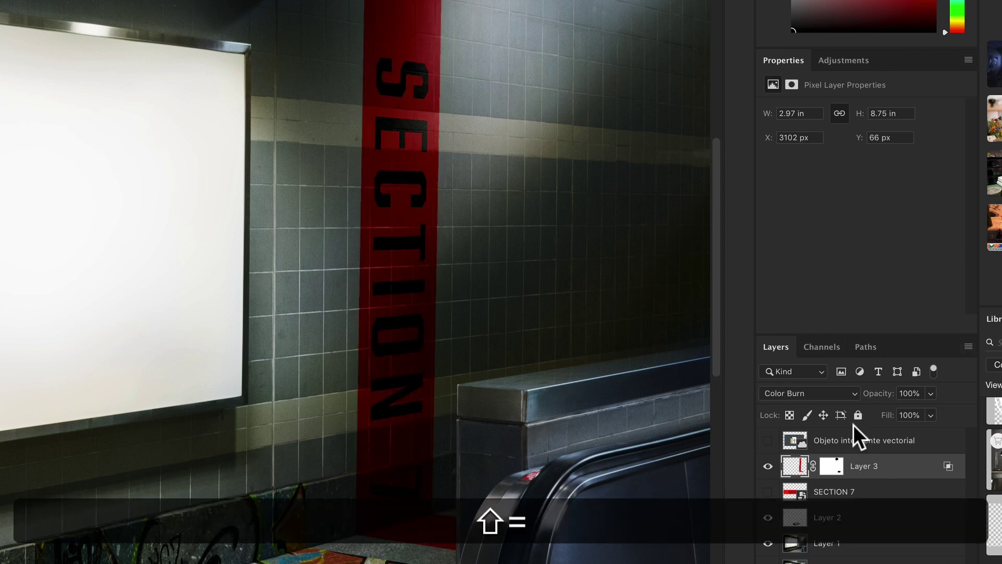
key(shift+minus)
key(shift+equal)
key(shift+equal)
key(shift+equal)
key(shift+equal)
key(shift+equal)
key(shift+equal)
key(shift+equal)
key(shift+equal)
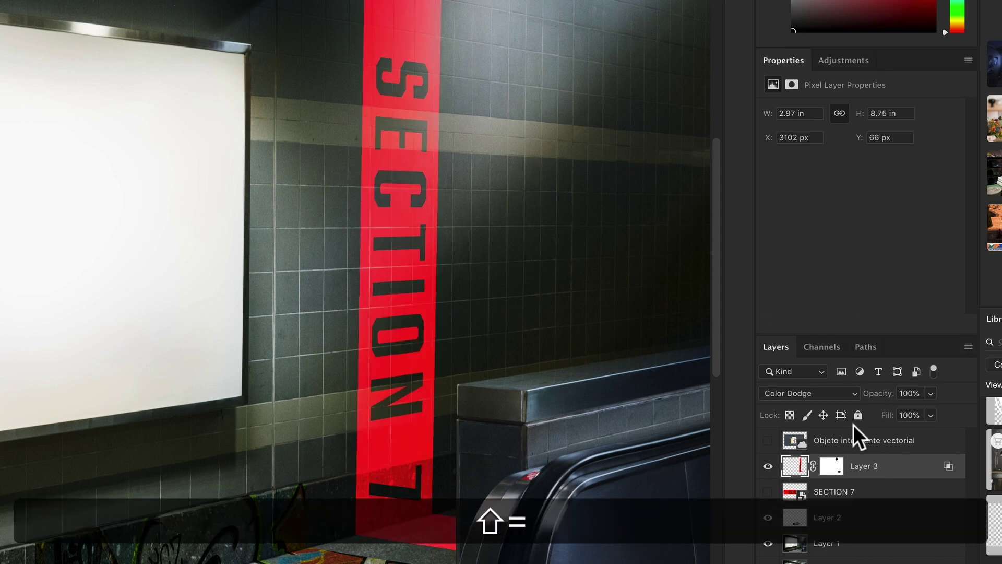
key(shift+equal)
key(shift+equal)
key(shift+minus)
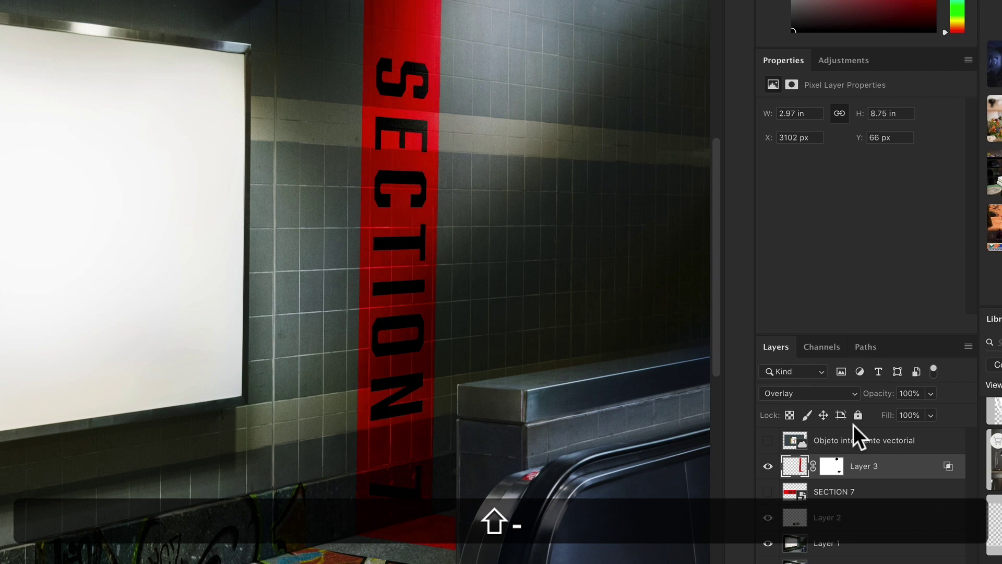
key(shift+equal)
key(shift+equal)
key(shift+equal)
key(shift+equal)
key(shift+equal)
key(shift+equal)
key(shift+equal)
key(shift+equal)
key(shift+equal)
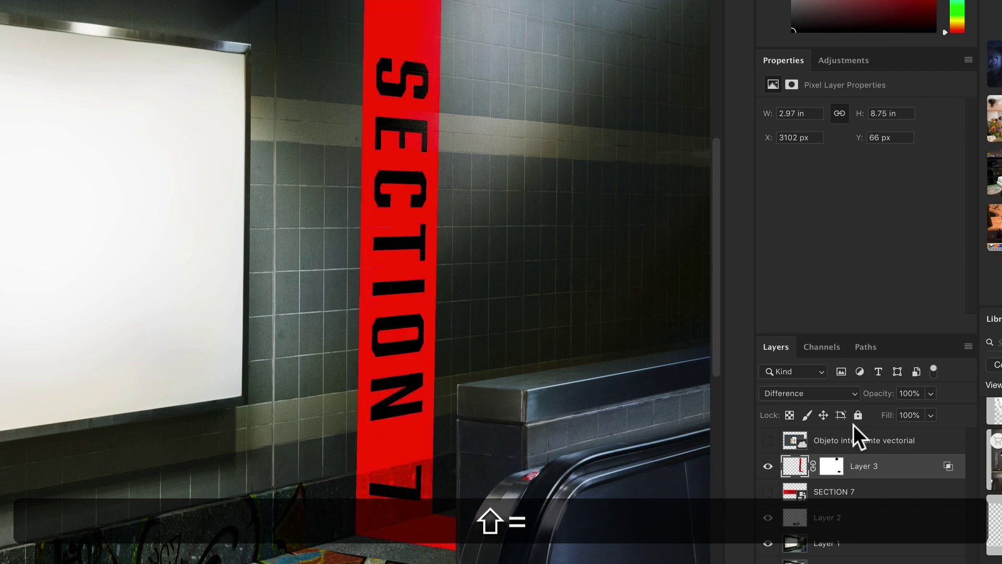
key(shift+equal)
key(shift+equal)
key(shift+equal)
key(shift+equal)
key(shift+equal)
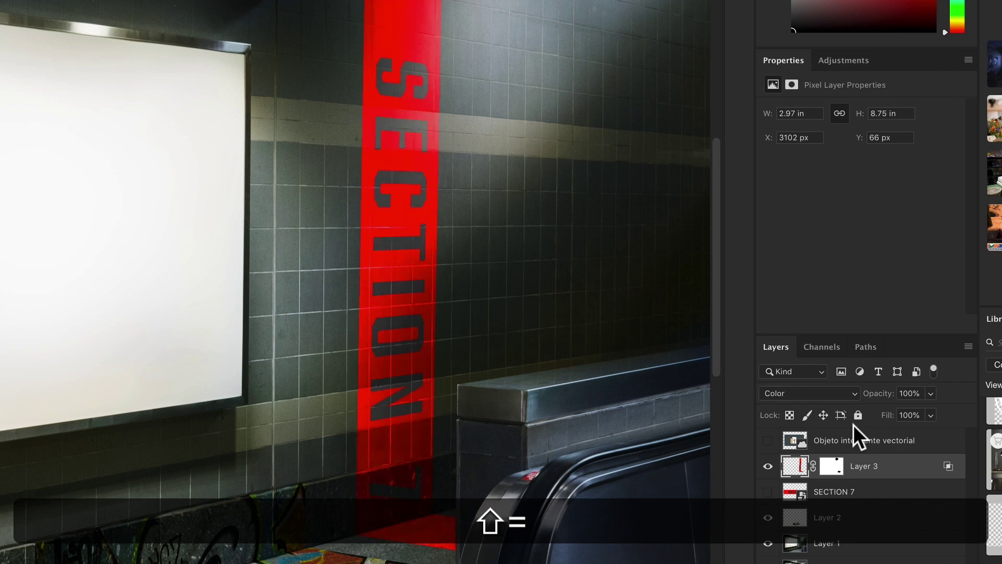
key(shift+equal)
key(shift+minus)
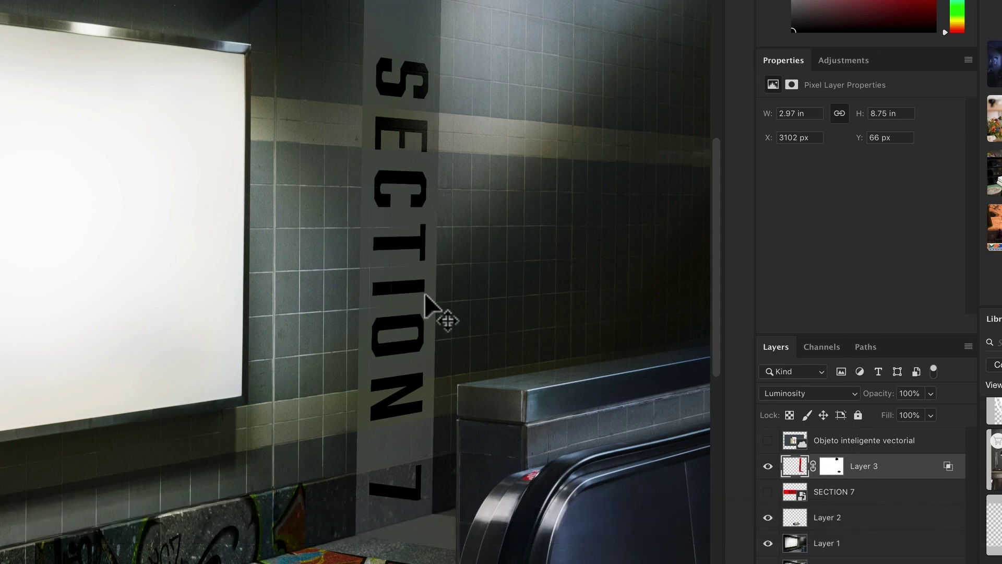
key(v)
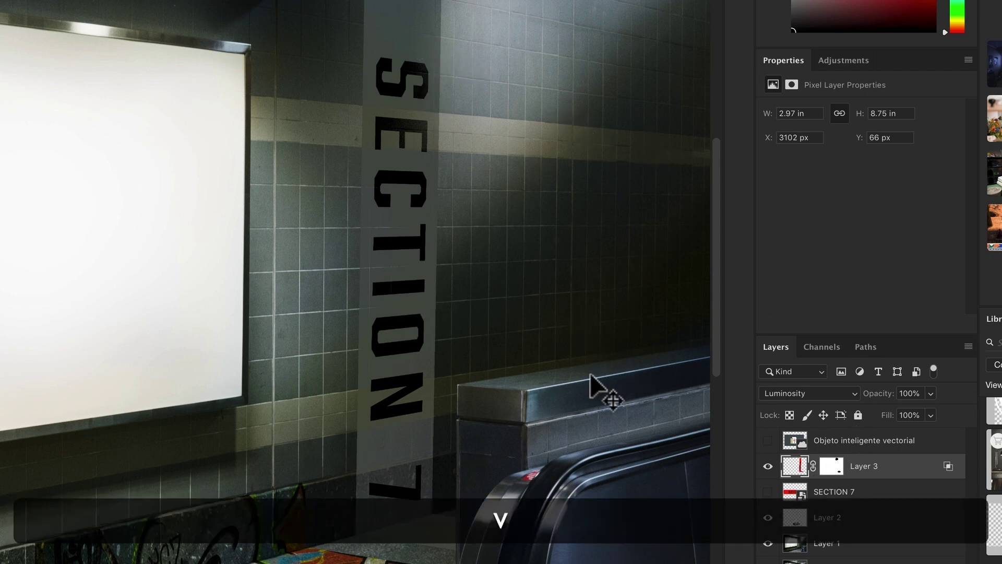
key(ctrl+space)
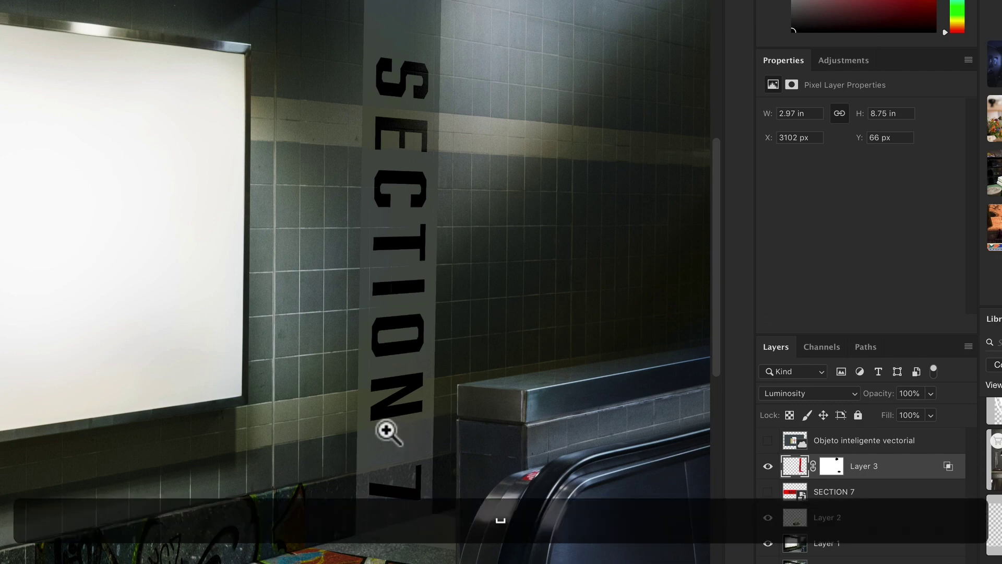
key(space)
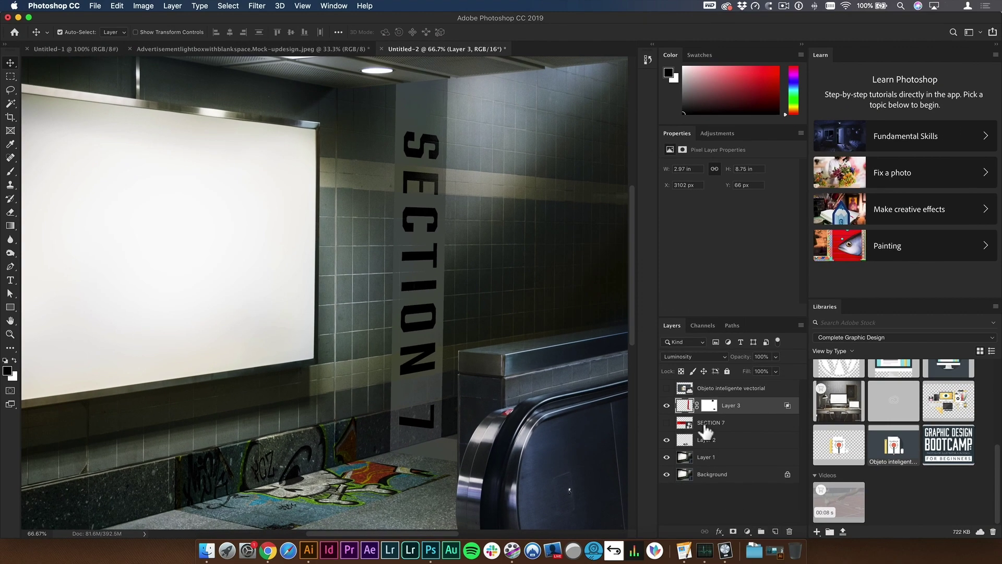
key(super)
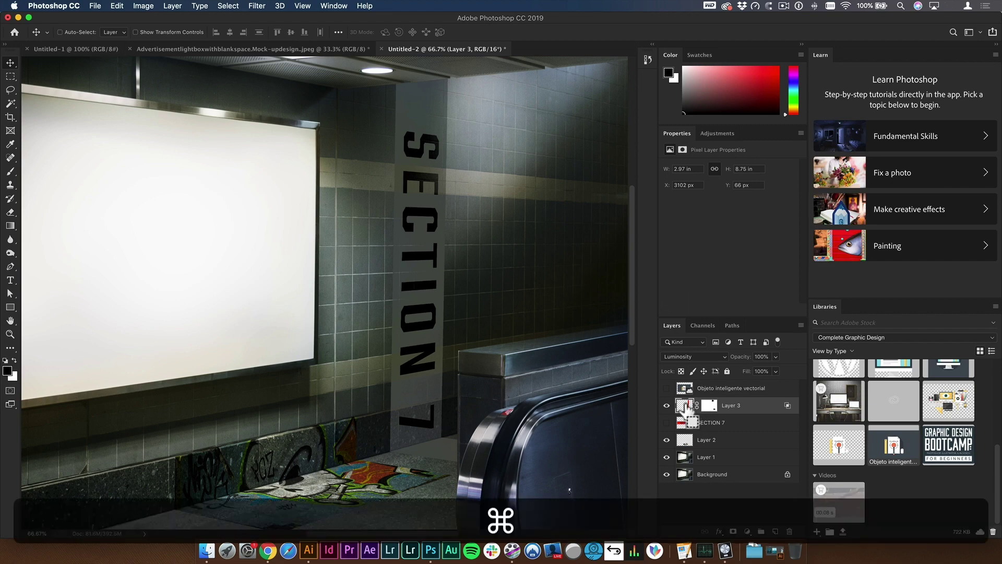
super+click(684, 405)
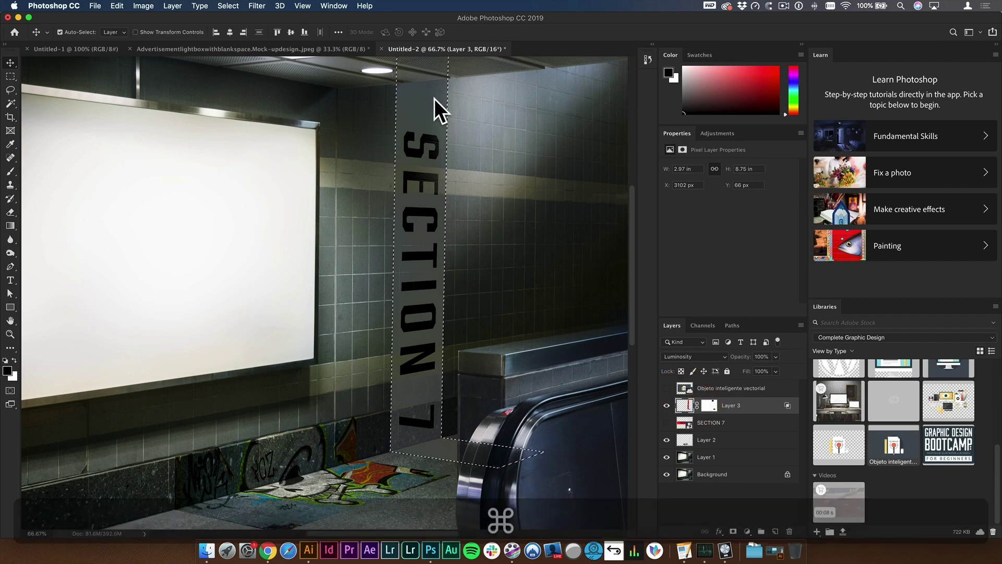
scroll(454, 209, up, 5)
key(super+d)
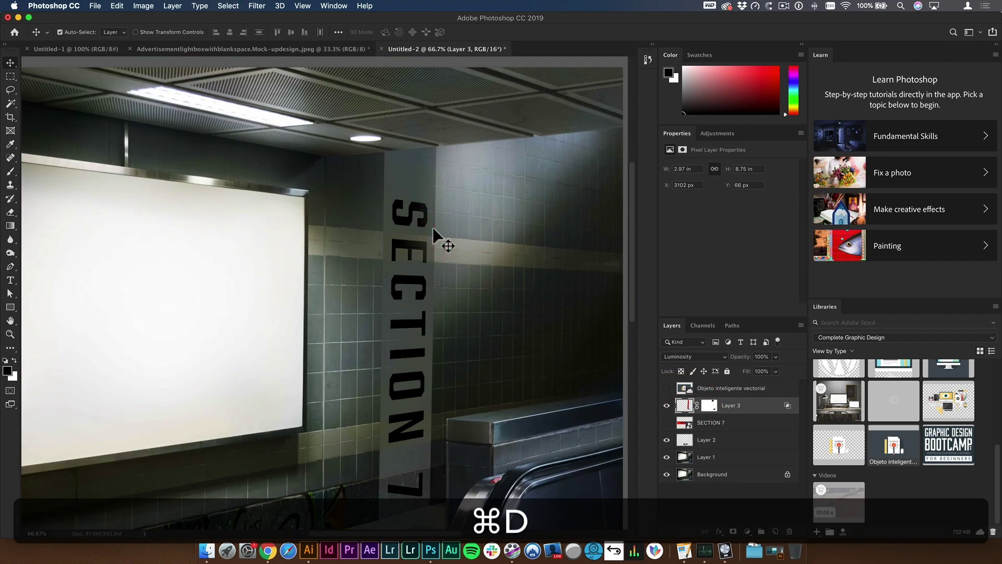
key(v)
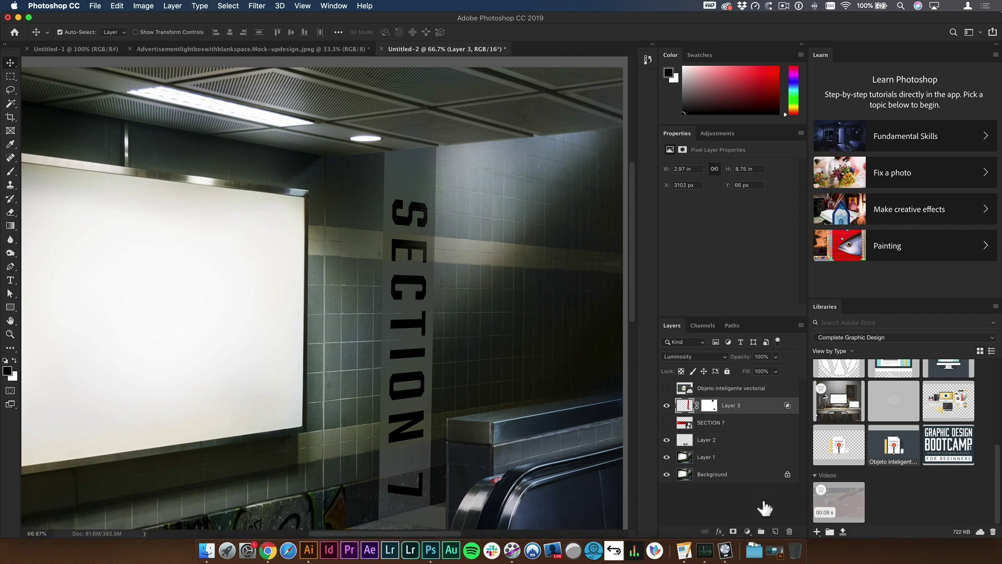
Step: Add a new layer above Layer 3 and draw a black-to-transparent gradient from the ceiling down to the banner's upper letters
click(775, 531)
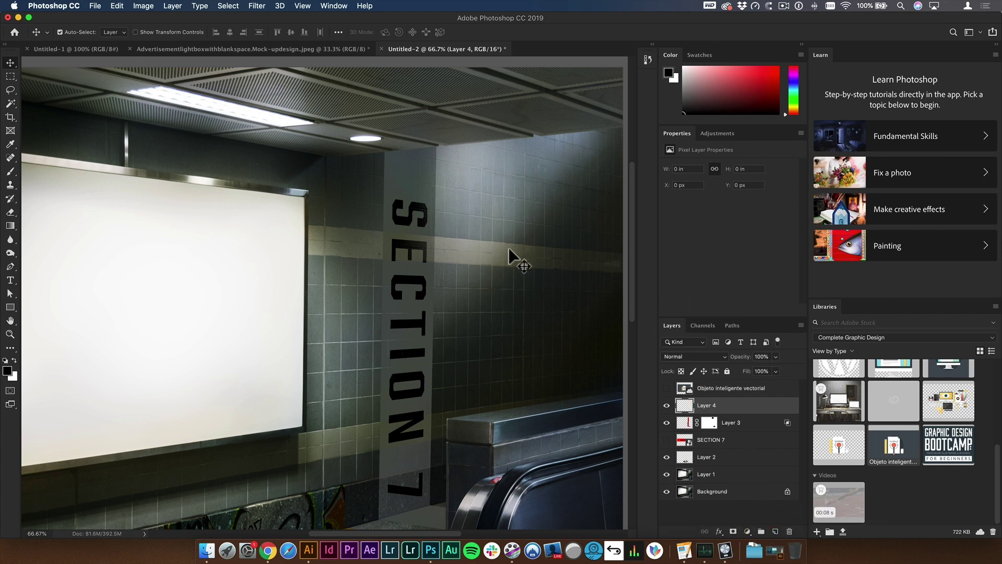
key(g)
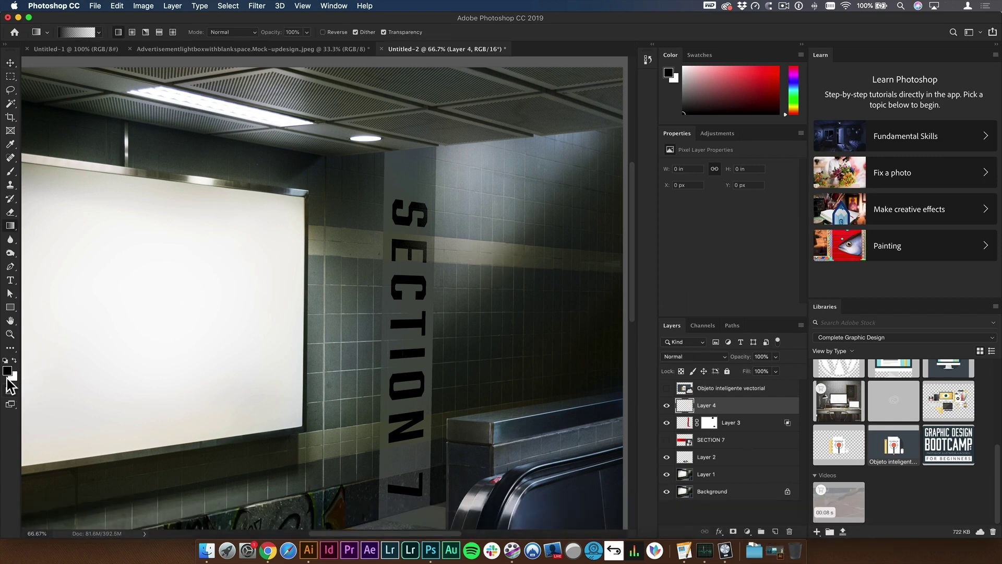
drag(419, 83, 418, 268)
key(v)
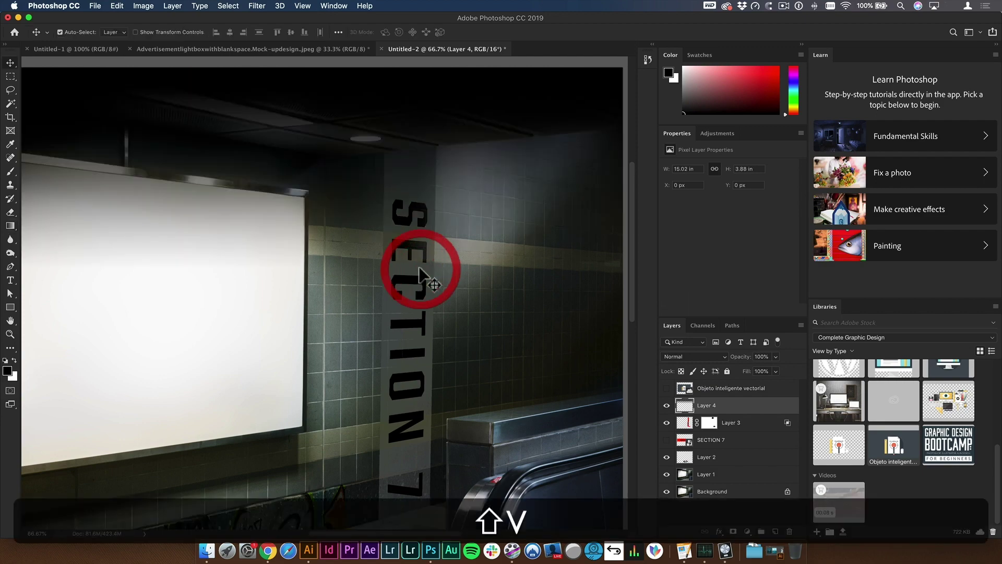
scroll(522, 292, up, 2)
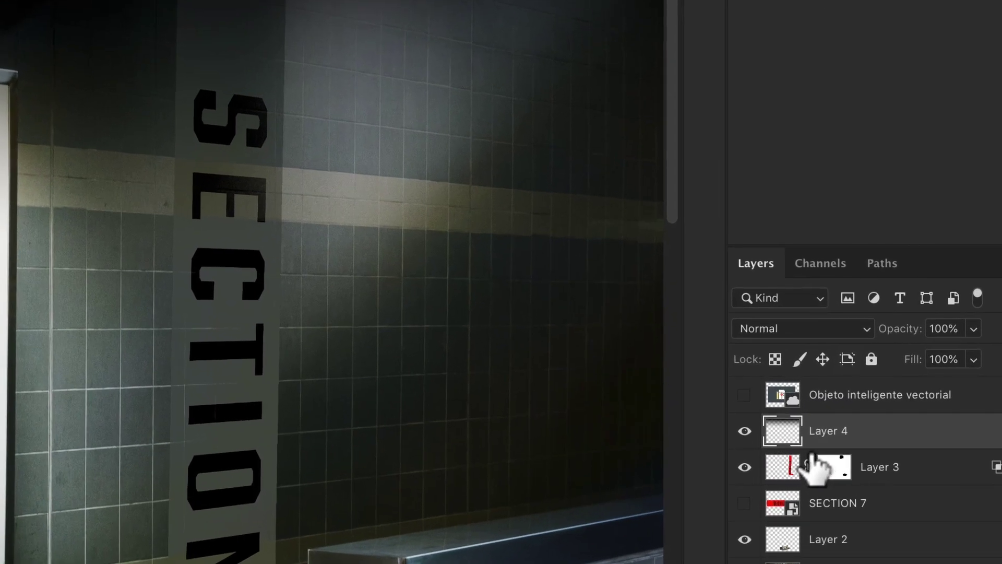
Step: Clip Layer 4 to Layer 3 and toggle its visibility to compare the banner with and without the shading
key(alt)
drag(811, 463, 918, 438)
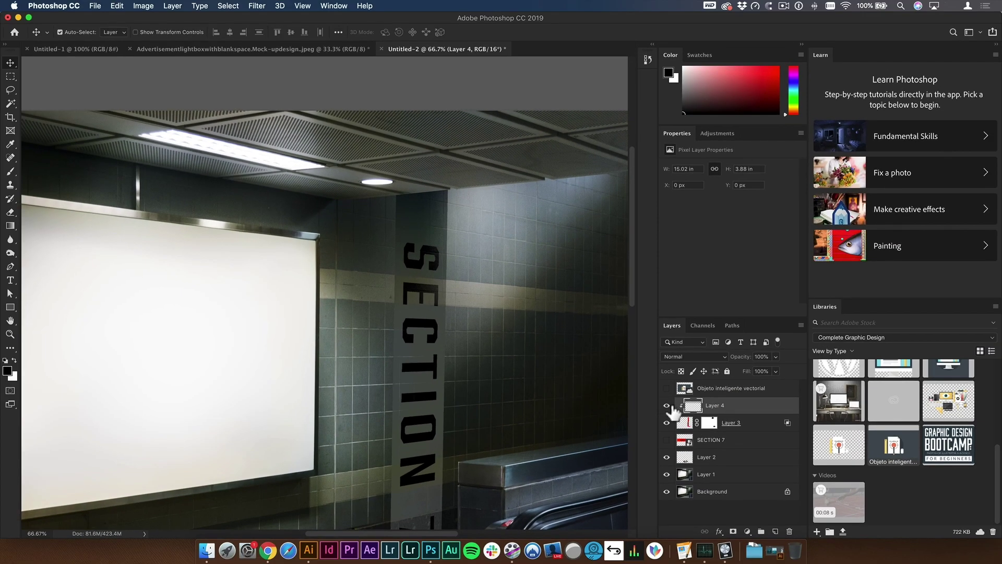
click(667, 406)
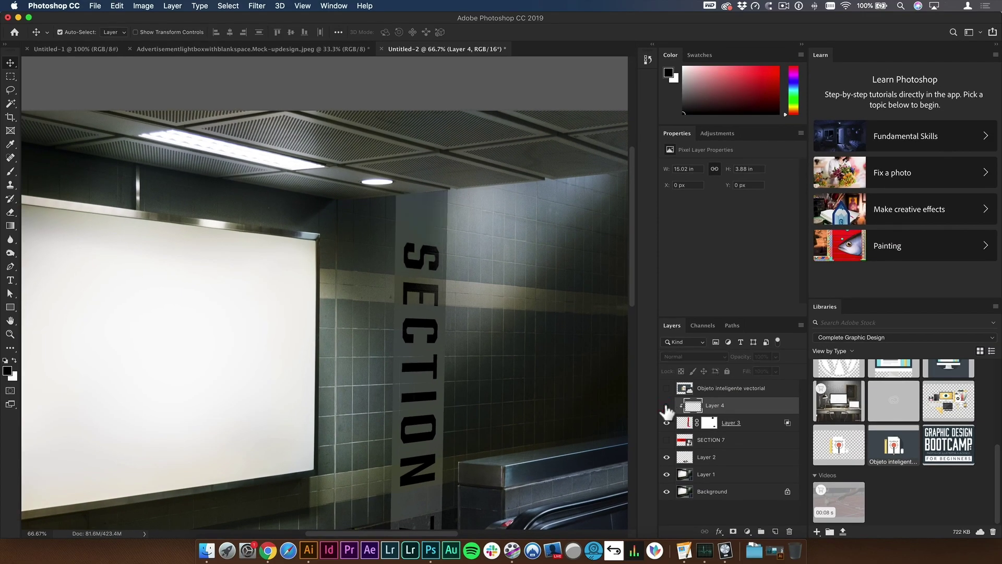
click(666, 406)
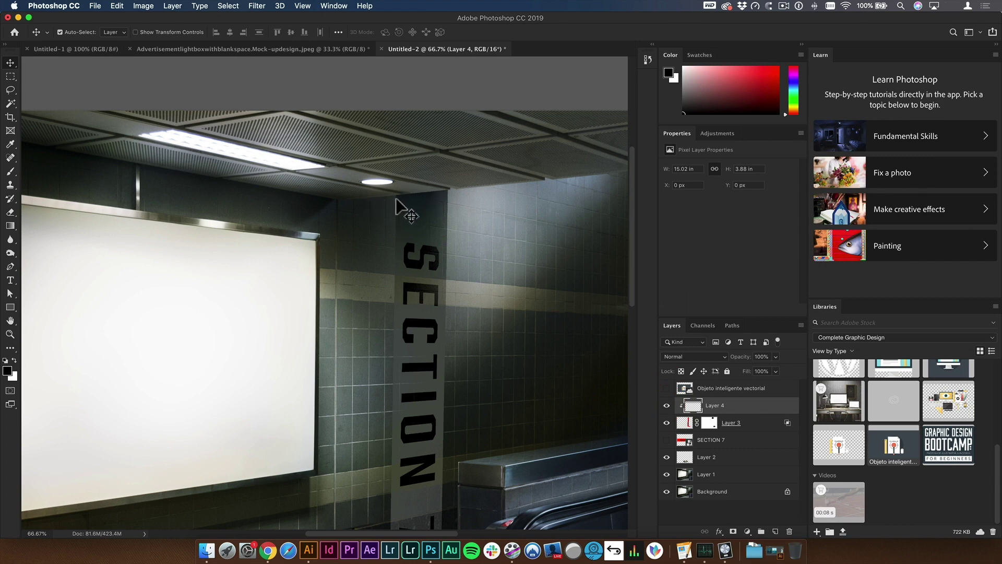
click(667, 405)
click(666, 406)
scroll(459, 308, up, 2)
scroll(459, 308, right, 3)
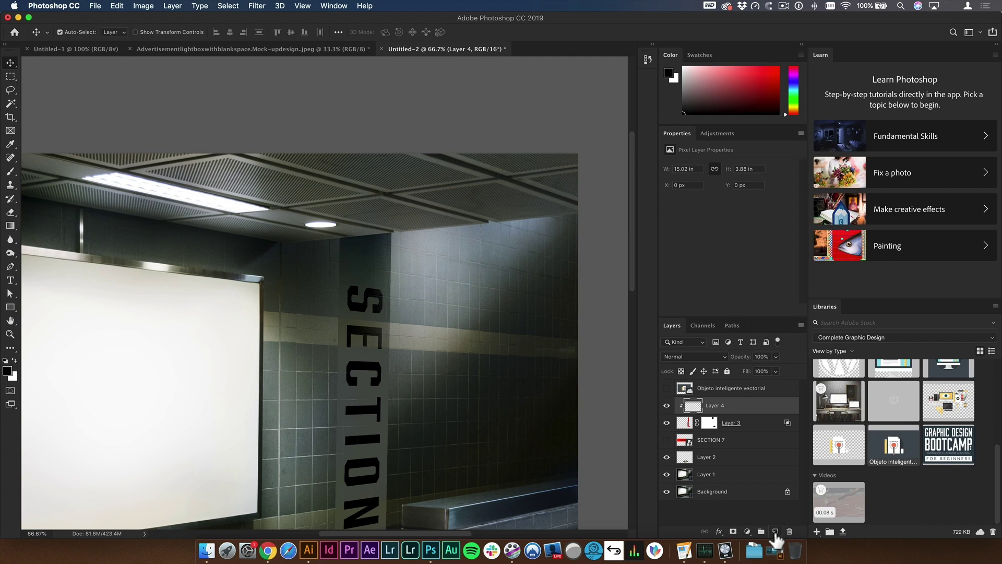
Step: Try a diagonal white gradient across the banner directly on Layer 4 and undo it
key(g)
key(x)
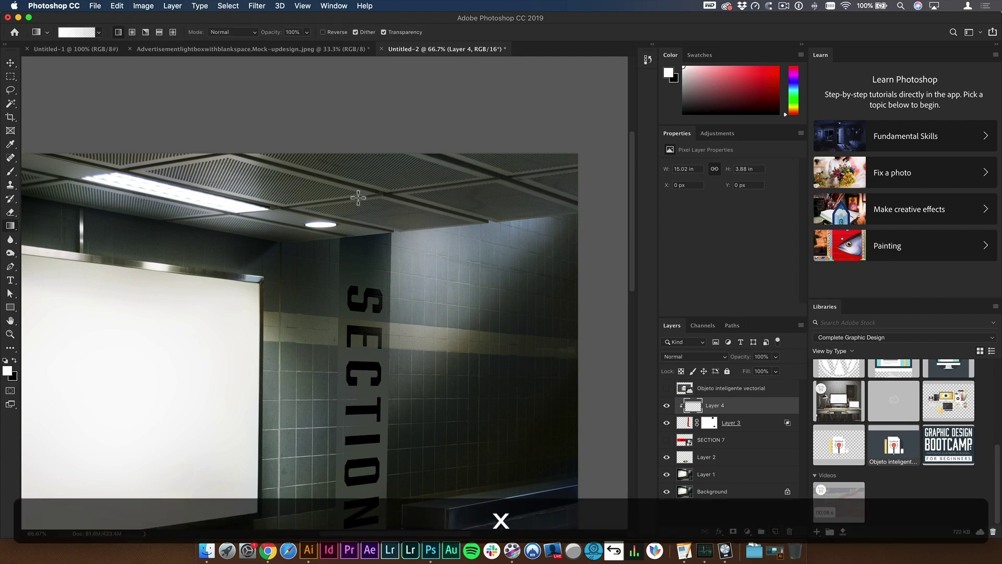
drag(334, 172, 517, 373)
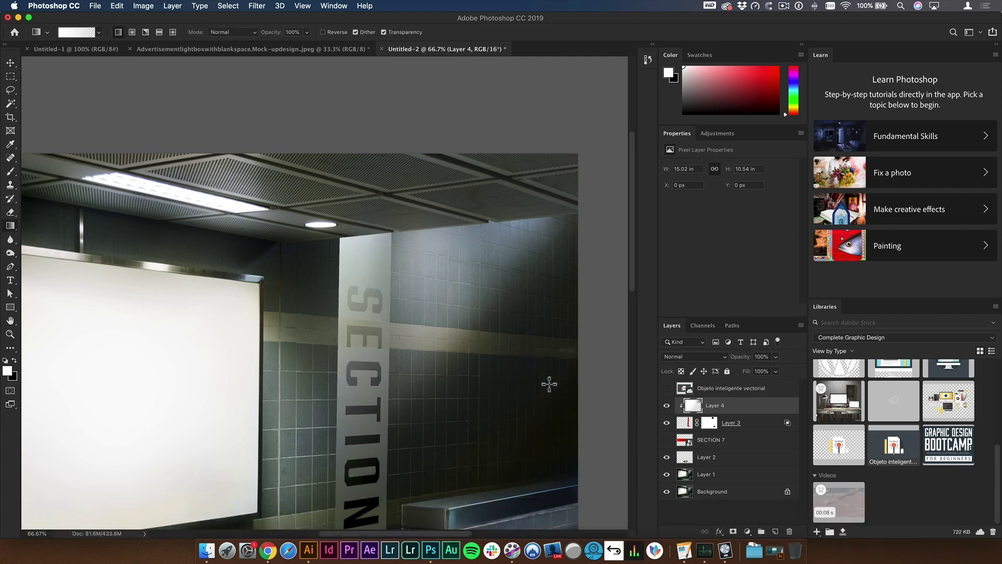
key(super+z)
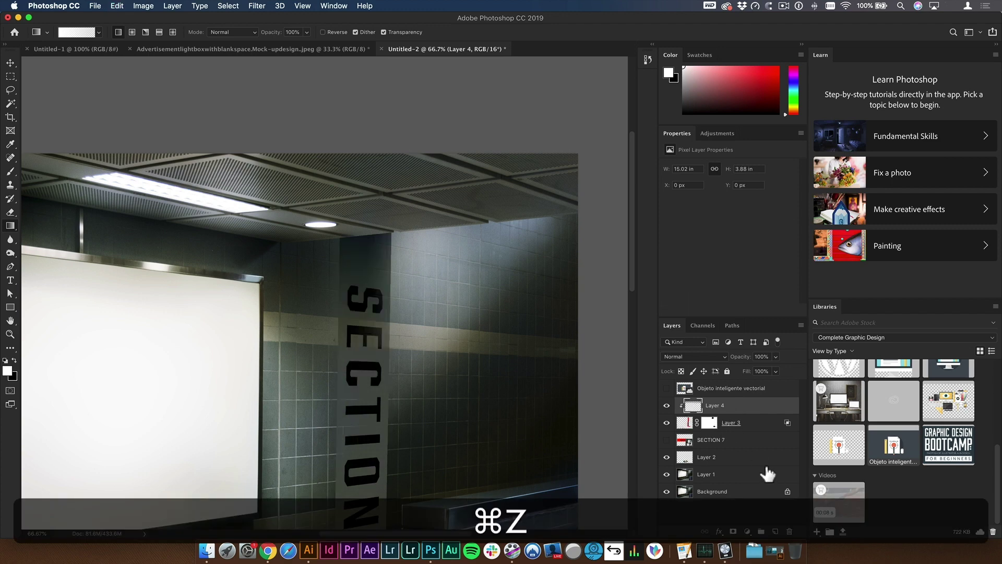
Step: Add a new layer above Layer 4 and draw a diagonal white-to-transparent gradient across the right wall
click(776, 532)
drag(458, 261, 522, 368)
key(v)
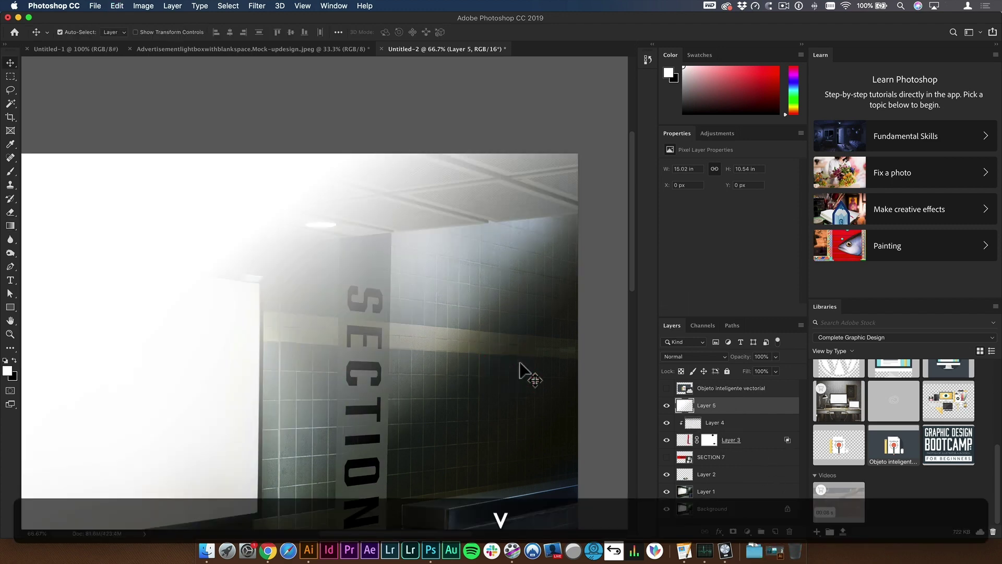
Step: Duplicate Layer 4 and clip both the copy and Layer 5 to Layer 3
drag(691, 421, 696, 425)
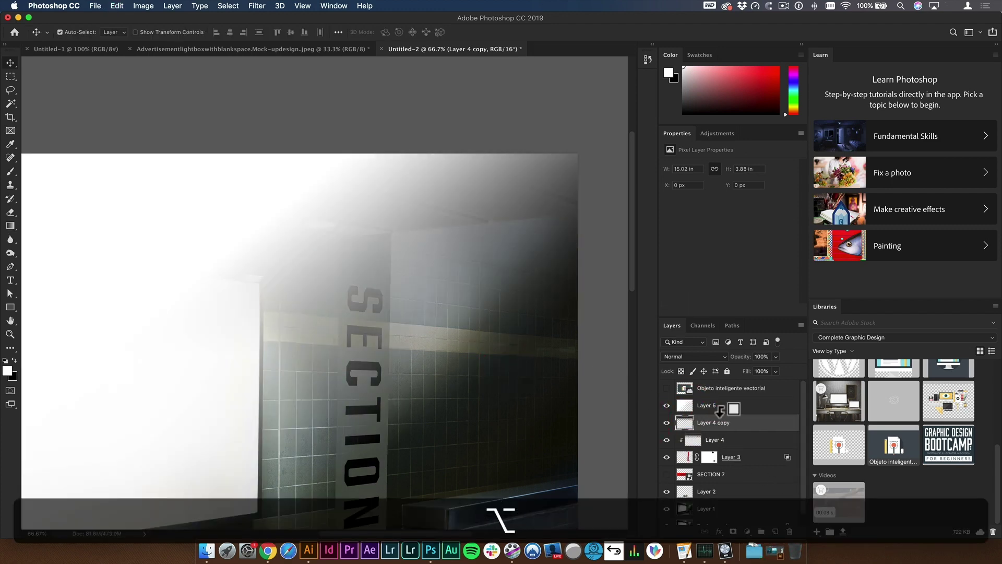
alt+click(725, 424)
key(alt+v)
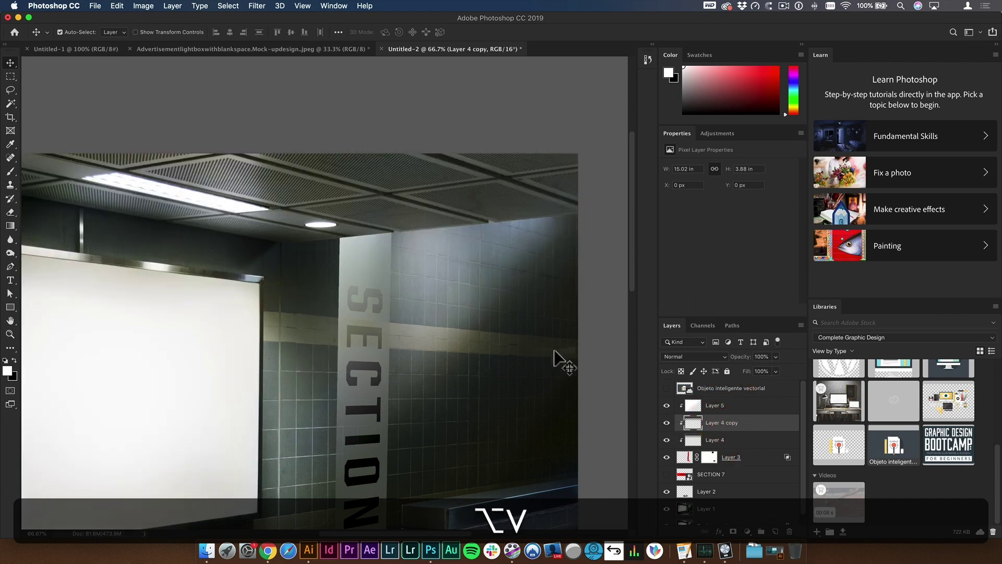
Step: Set Layer 5's blend mode to Screen and lower its opacity to 55% and its fill to 87%
click(731, 409)
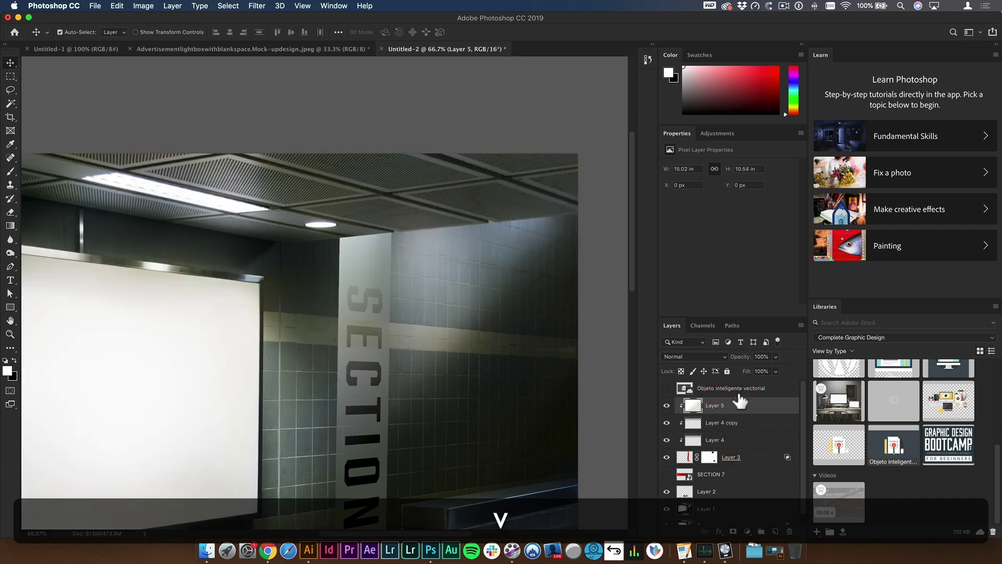
key(alt+shift+s)
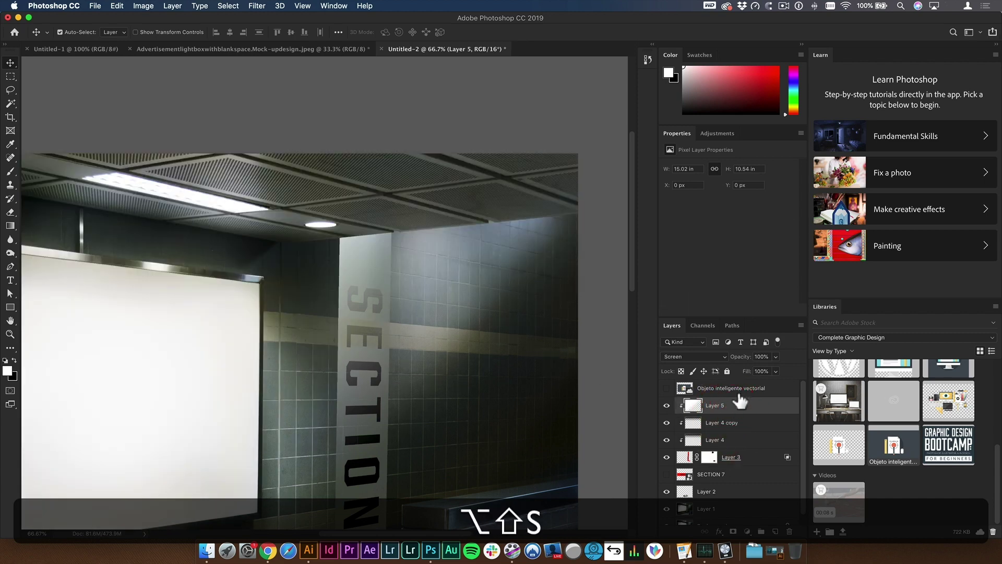
click(713, 358)
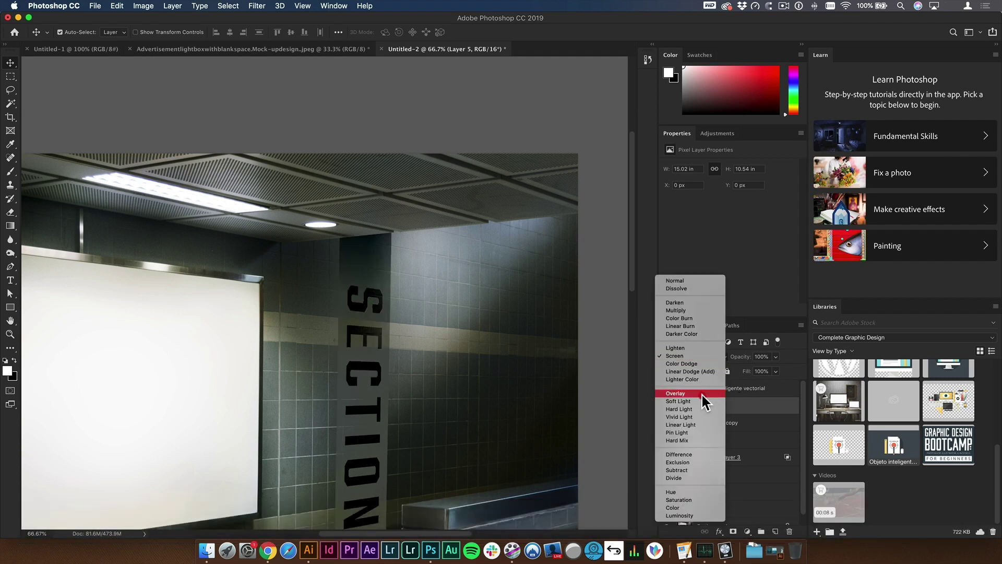
click(703, 359)
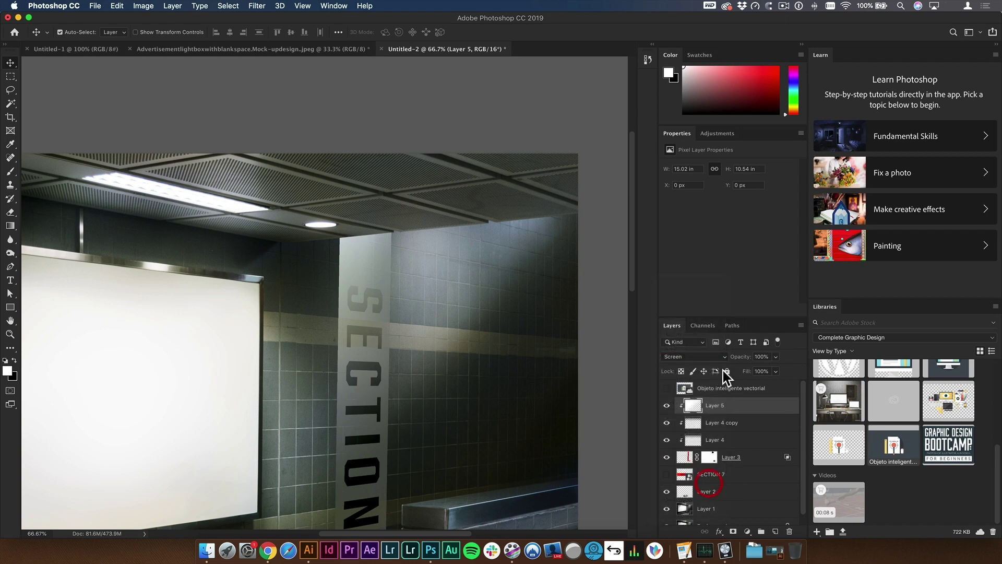
drag(731, 360, 742, 359)
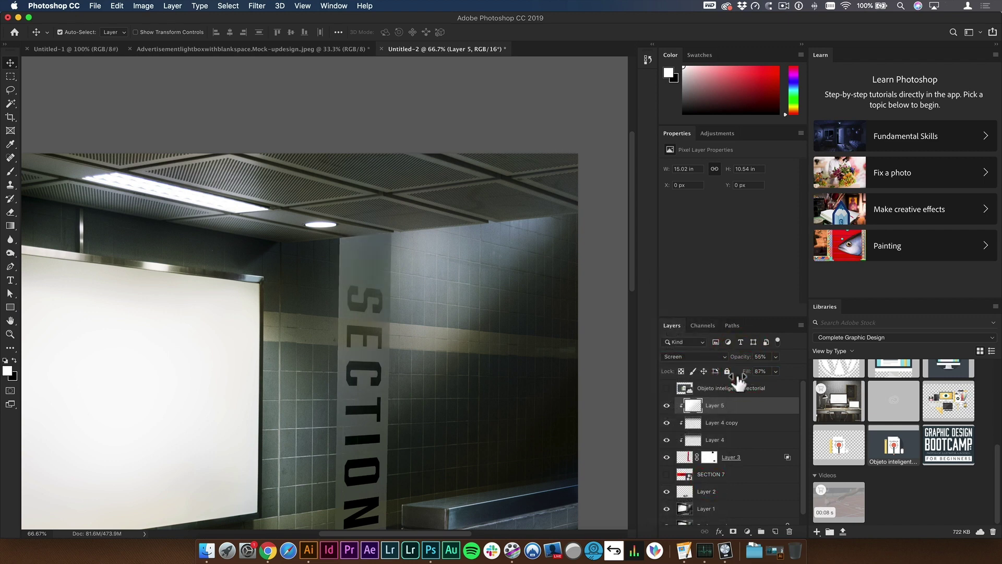
key(super+minus)
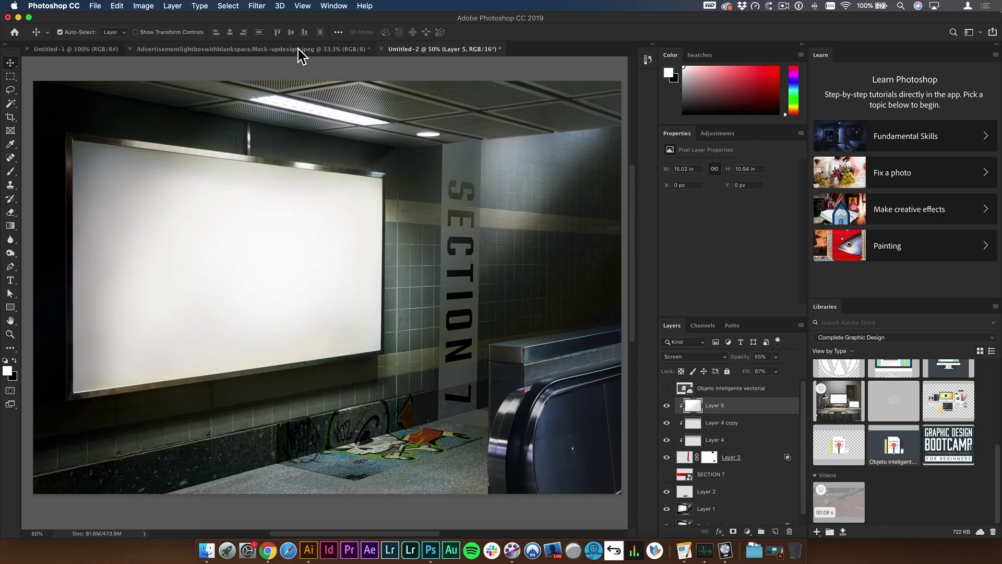
Step: Bring up the lightbox advertisement photo document, and switch to Illustrator to show the dark anchor poster in full
click(301, 50)
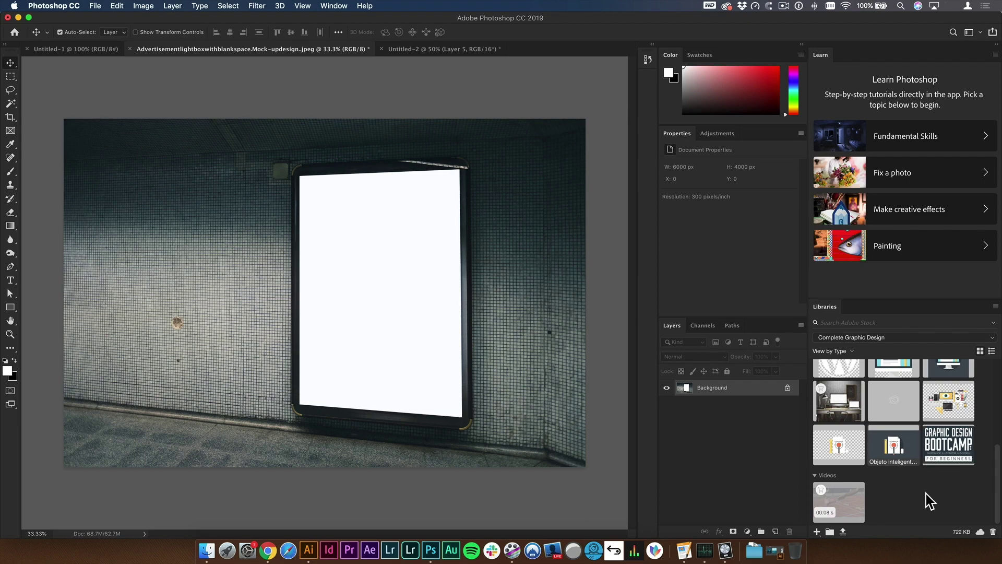
scroll(928, 496, up, 3)
click(309, 550)
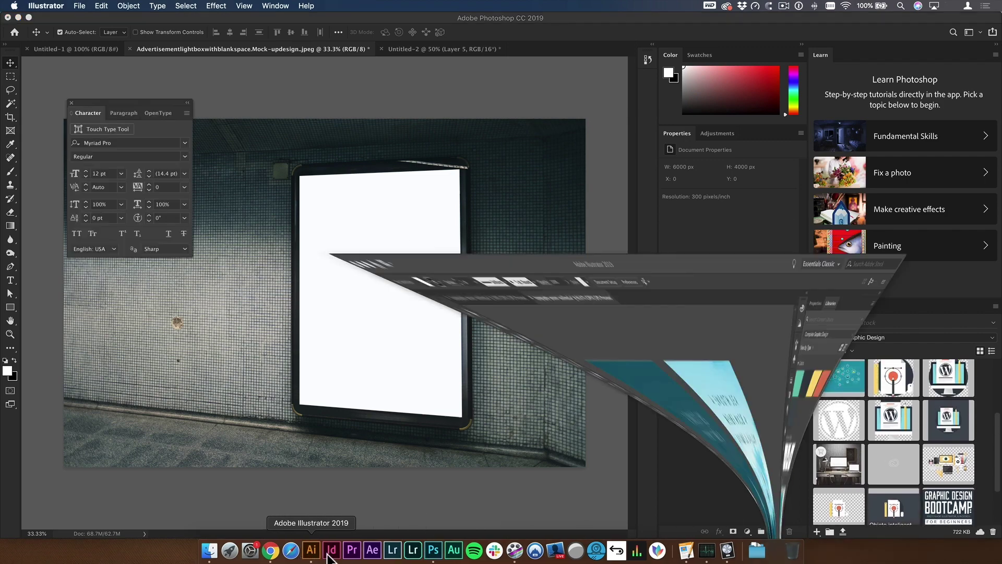
key(space)
drag(378, 438, 568, 445)
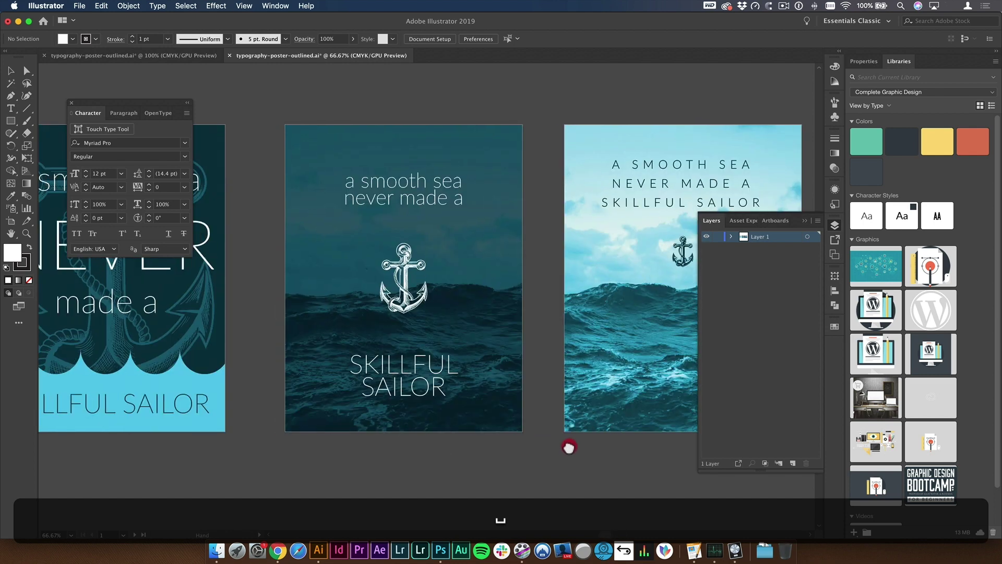
Step: Capture the dark "a smooth sea never made a skillful sailor" poster as a screenshot to the clipboard
key(shift+super)
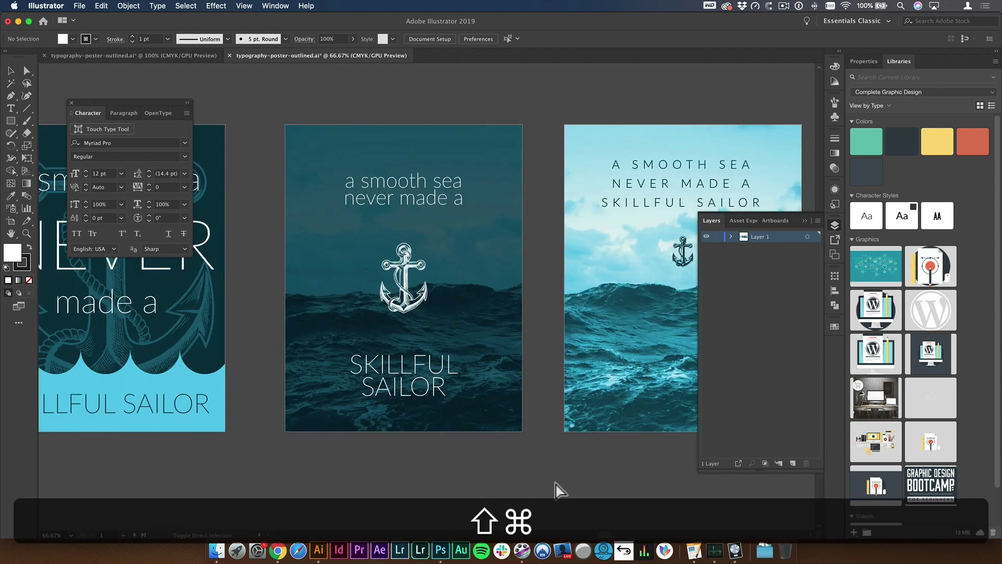
key(shift+super+4)
drag(416, 217, 523, 431)
key(space)
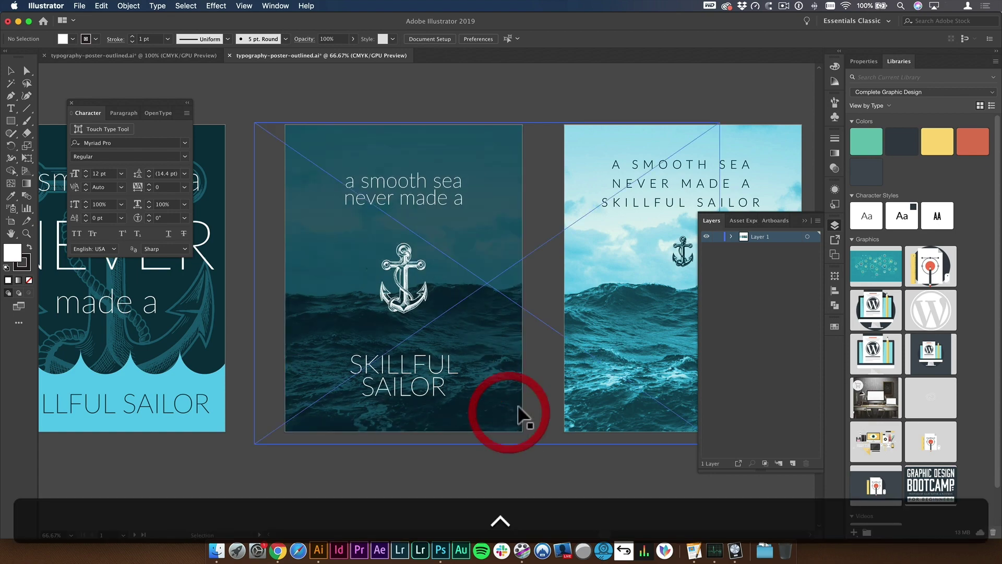
Step: Switch back to Photoshop, paste the captured poster into the lightbox photo and move it onto the blank white panel
click(440, 552)
key(super+v)
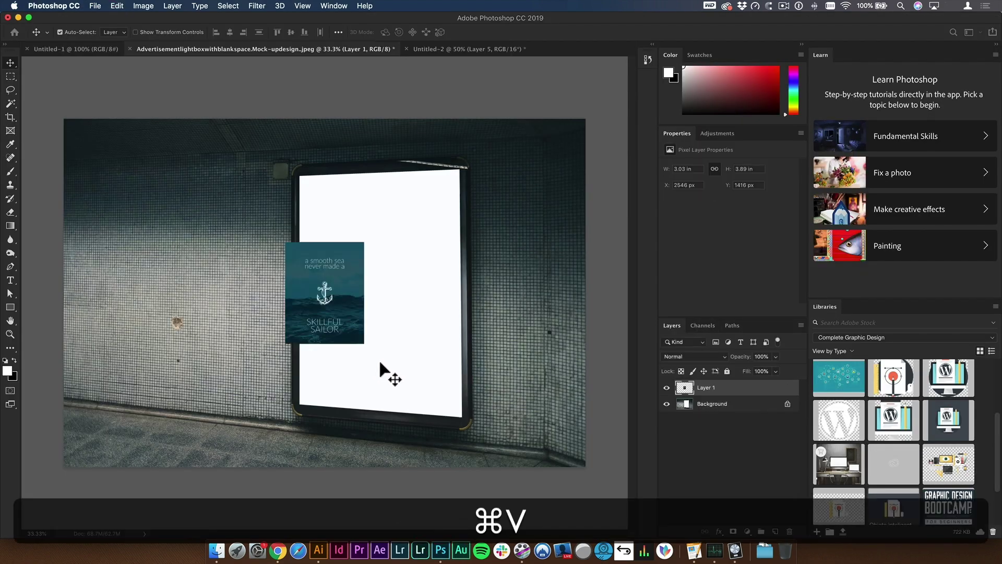
drag(354, 305, 380, 329)
Step: Scale the pasted poster proportionally to about 328% and position it over the lightbox, covering nearly the photo's full height
key(super+t)
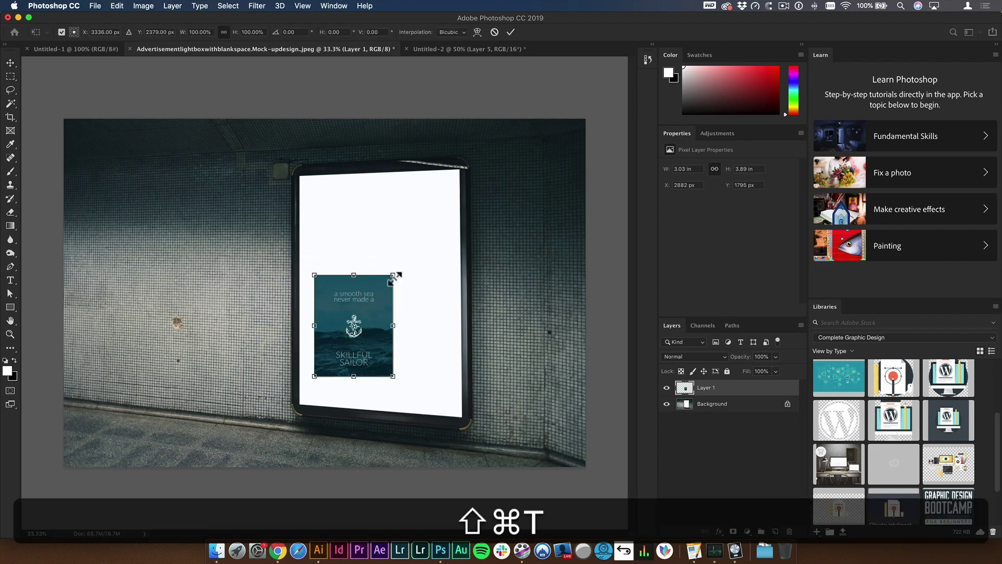
drag(397, 273, 514, 187)
drag(447, 257, 438, 224)
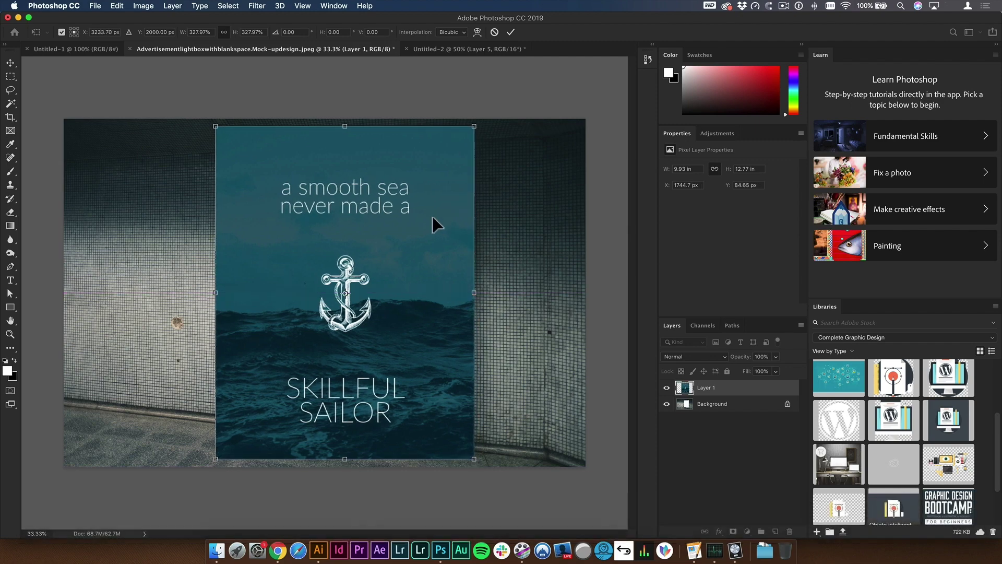
key(Return)
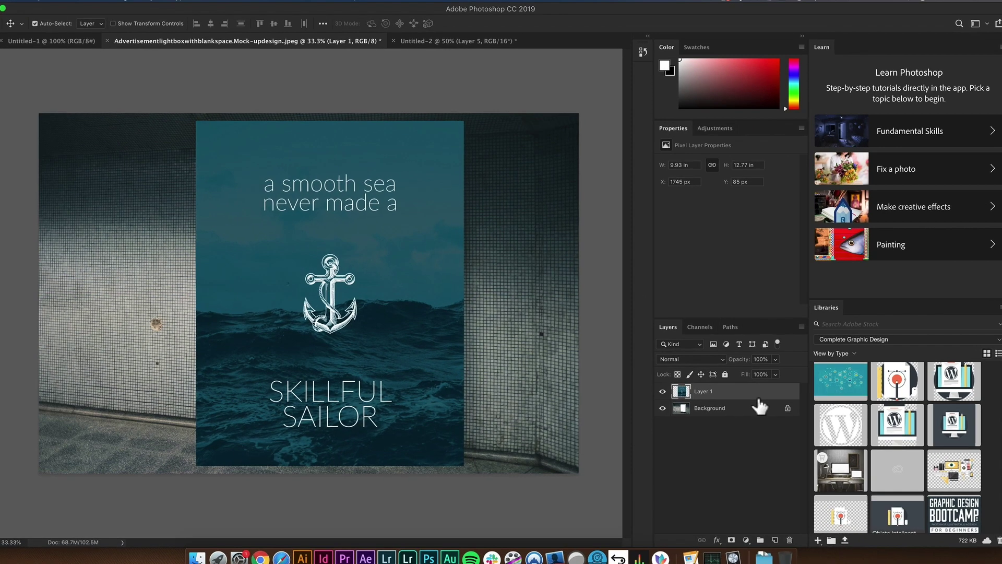
Step: Convert the pasted poster layer to a smart object and distort its four corners to fit the lightbox's blank panel
right_click(758, 391)
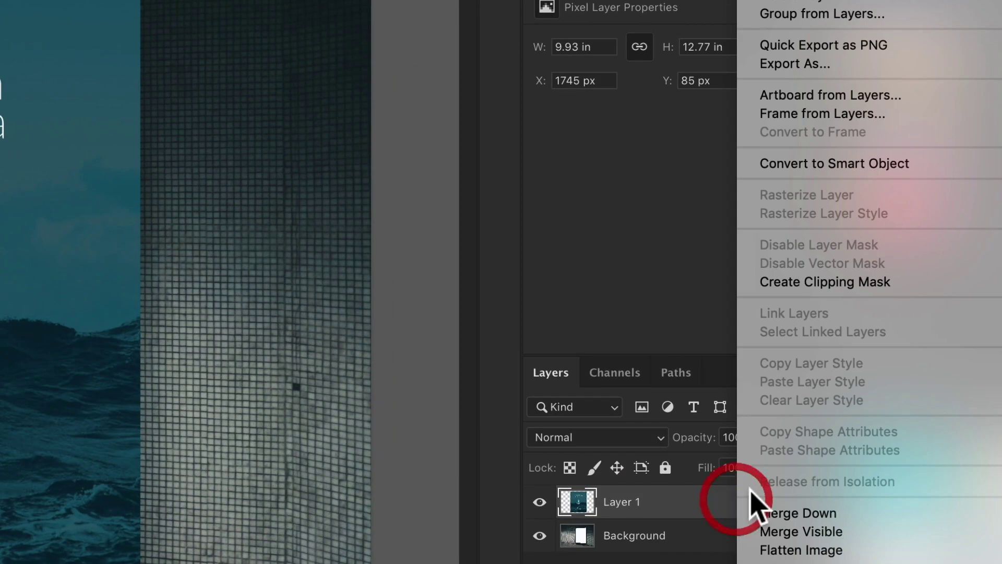
click(844, 166)
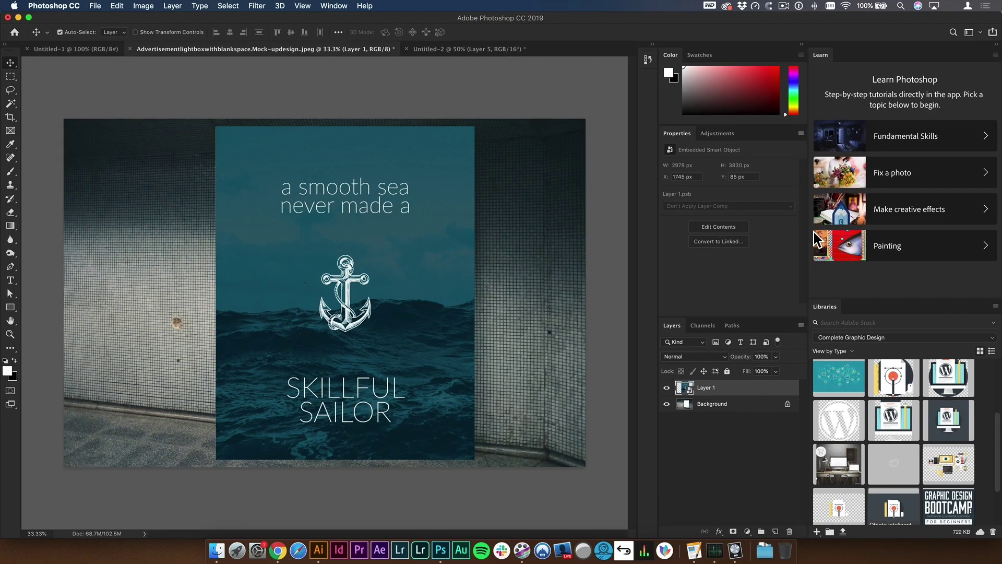
key(super+t)
drag(431, 175, 459, 174)
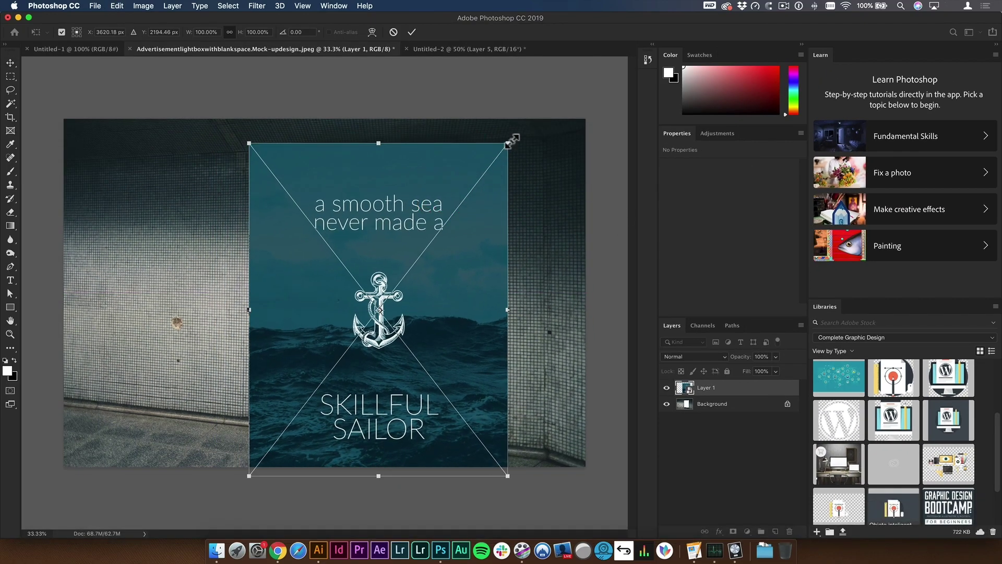
drag(506, 146, 464, 166)
drag(260, 186, 298, 180)
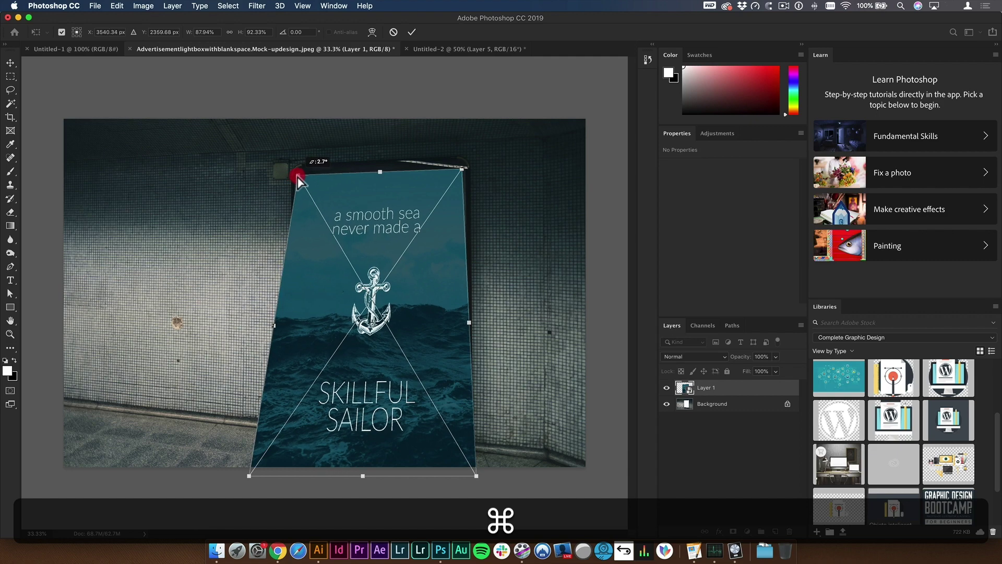
drag(249, 477, 309, 417)
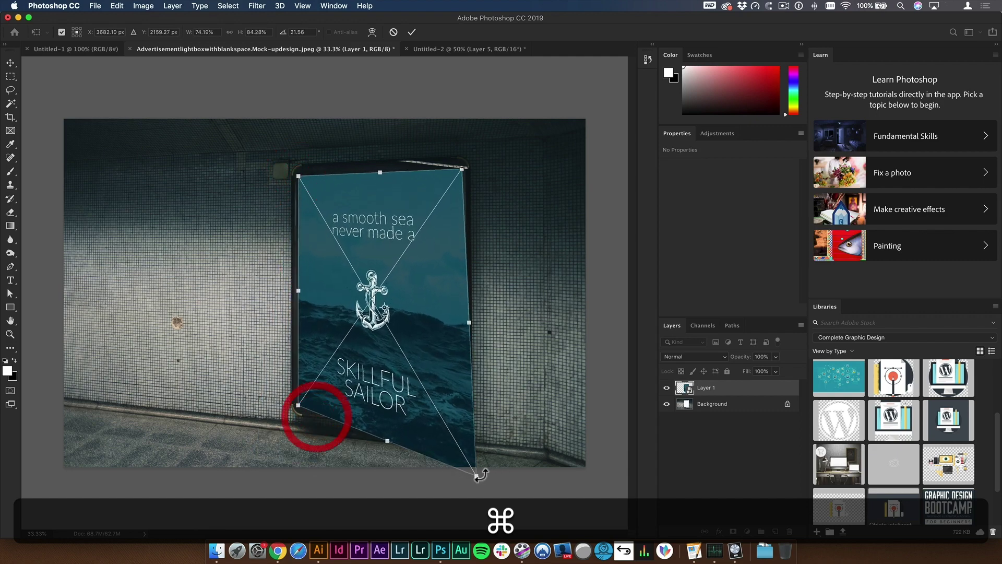
mouse_move(476, 475)
mouse_down()
mouse_move(459, 441)
mouse_move(459, 410)
mouse_move(463, 419)
mouse_up()
key(Return)
key(v)
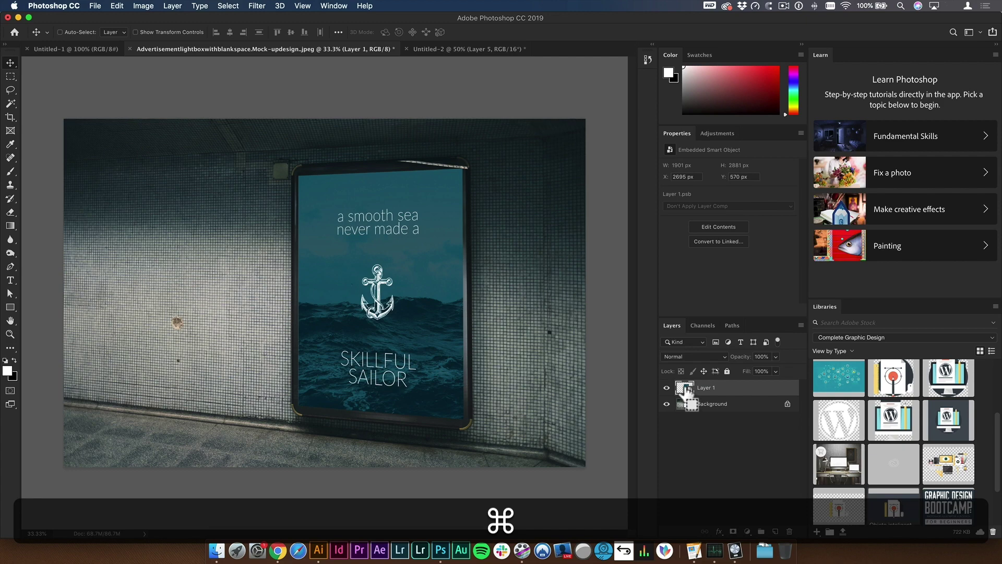
Step: Add a white-to-transparent gradient on a new layer within the poster's outline, fading from its upper-left area, and deselect
click(775, 531)
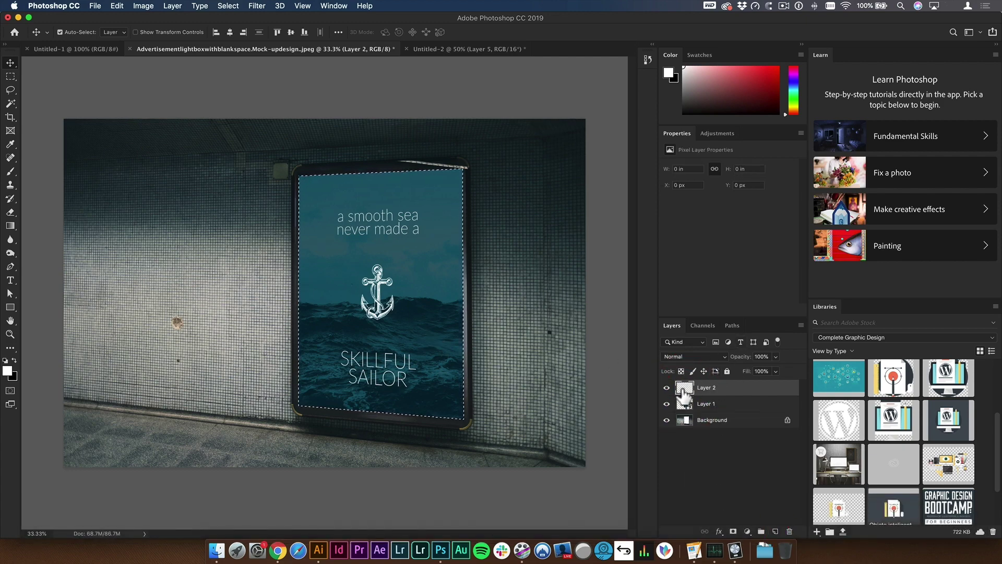
key(g)
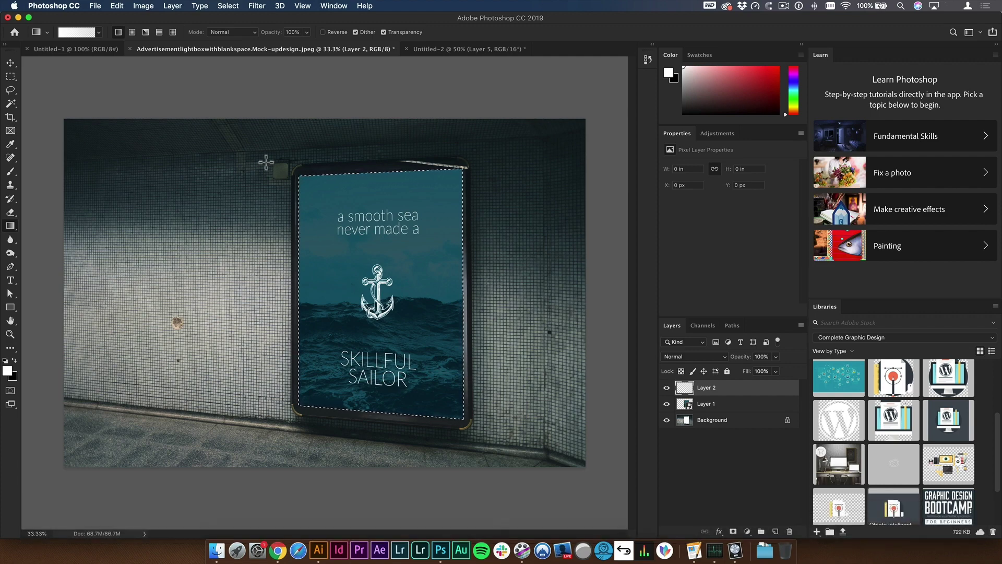
drag(418, 359, 418, 359)
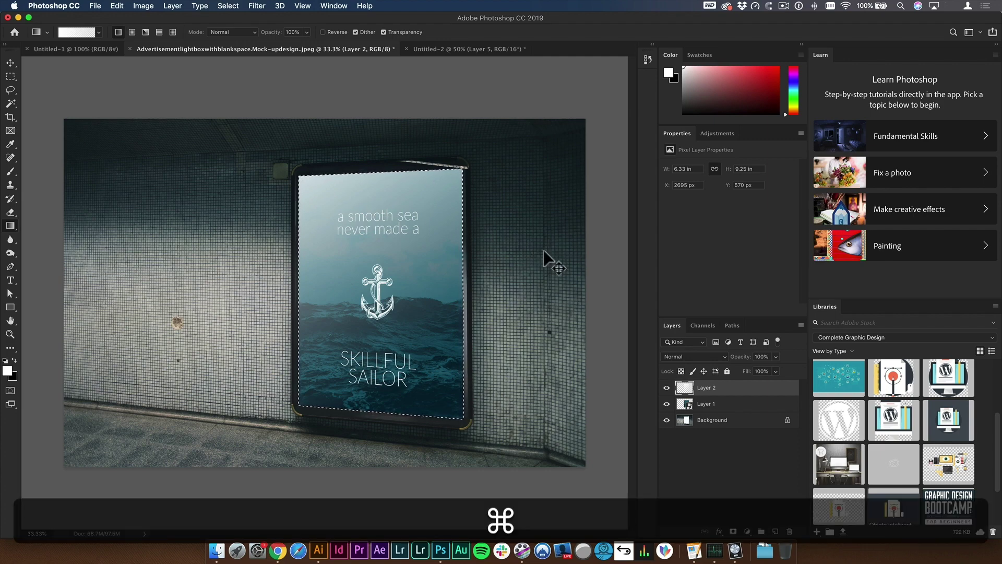
key(super+d)
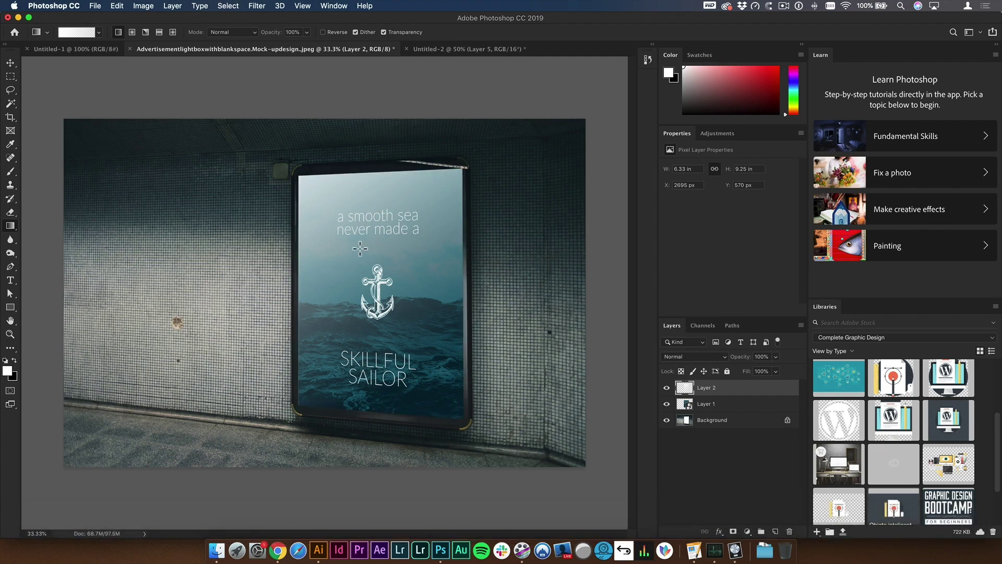
key(p)
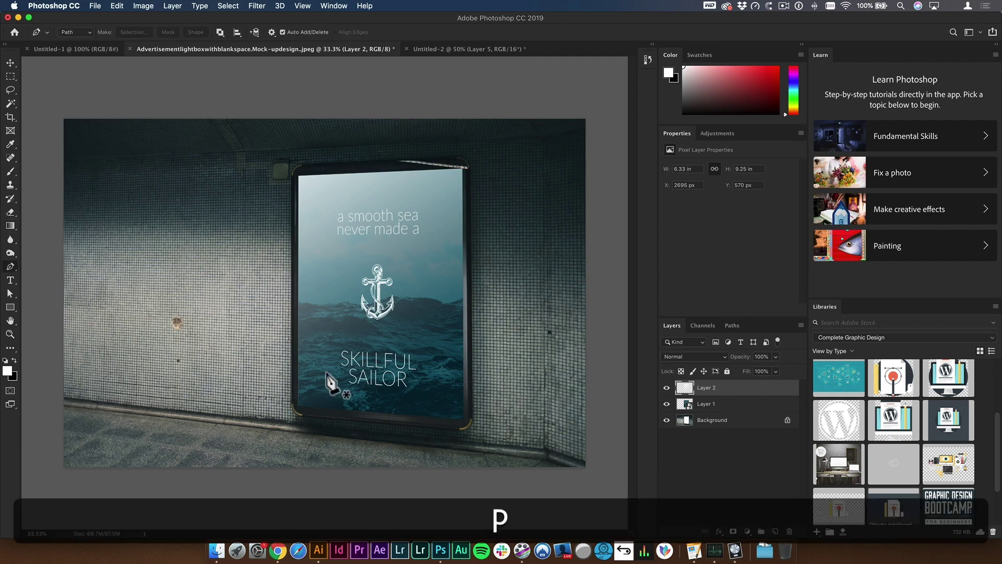
click(11, 308)
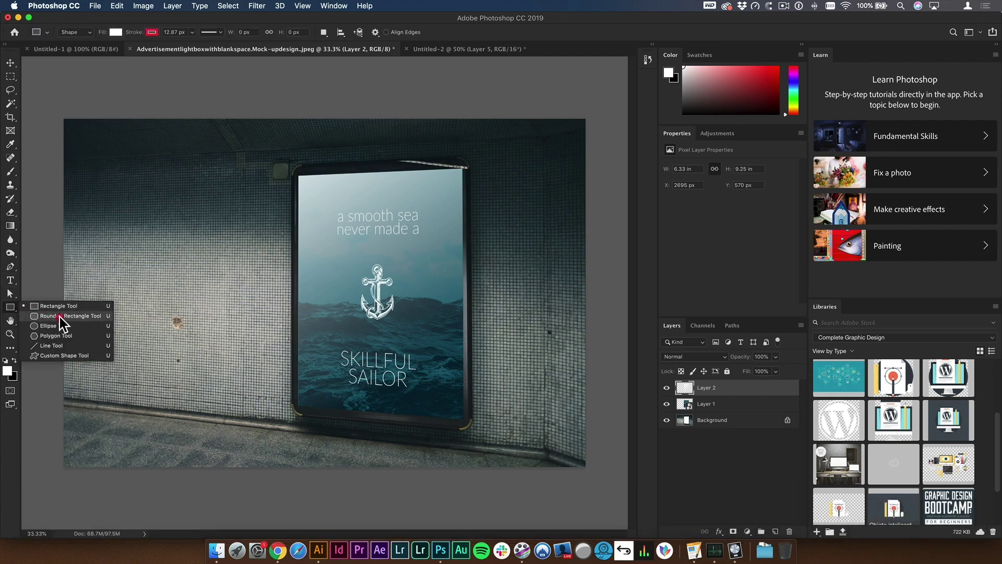
click(48, 325)
drag(196, 321, 493, 439)
key(space)
key(super+z)
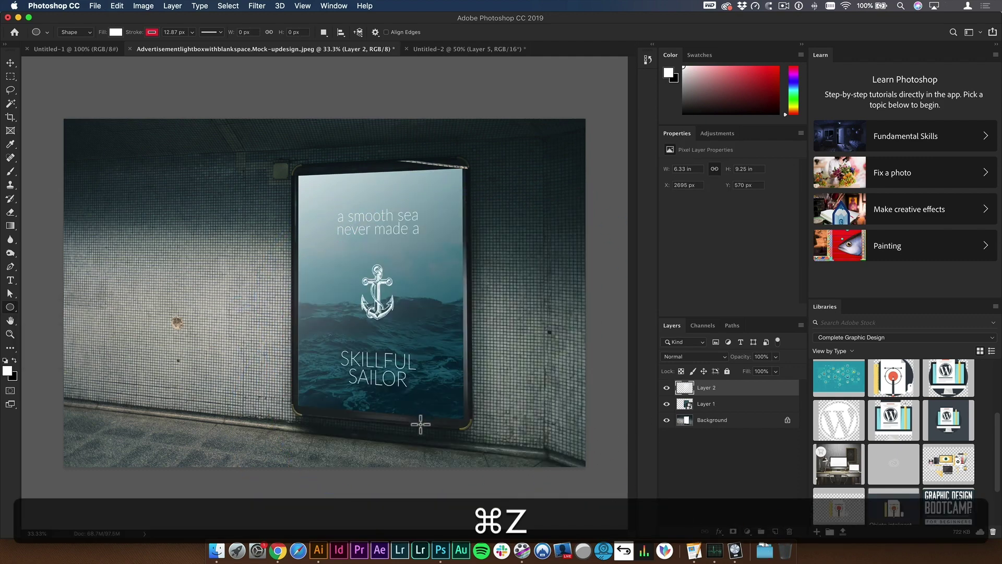
Step: Draw a closed Pen path curving diagonally across the poster and enclosing its lower-right portion
key(p)
drag(224, 416, 315, 301)
click(368, 242)
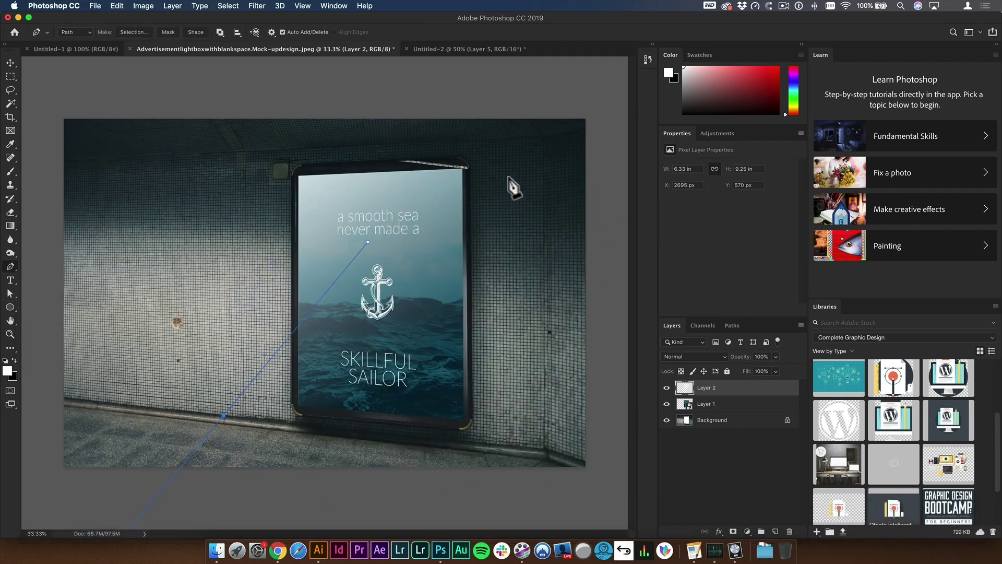
drag(512, 172, 613, 131)
click(558, 242)
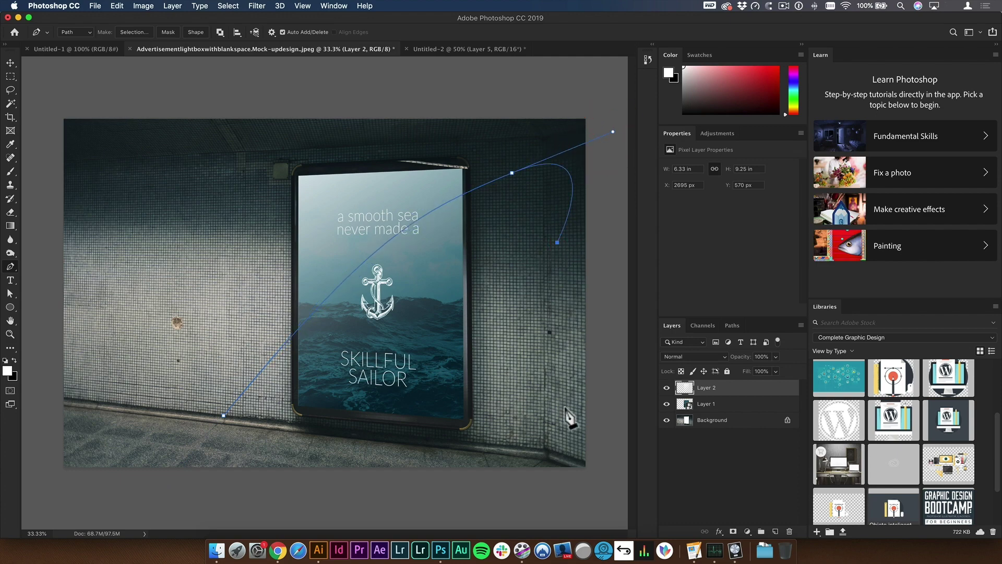
click(567, 445)
click(425, 477)
click(282, 460)
click(224, 416)
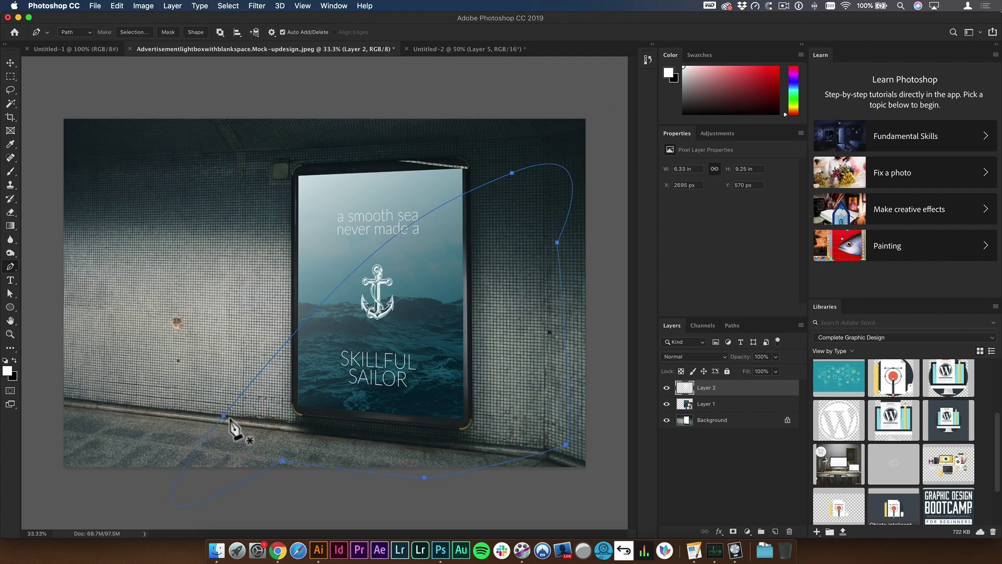
Step: Delete the white gradient inside the path by making it a selection, and lower the glare layer's opacity to 29%
right_click(272, 412)
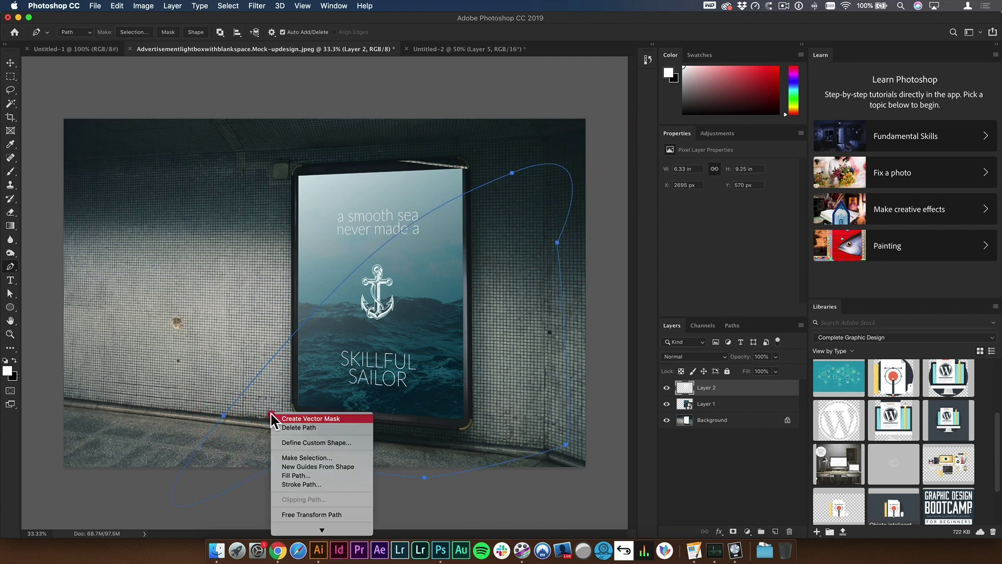
click(332, 458)
key(Return)
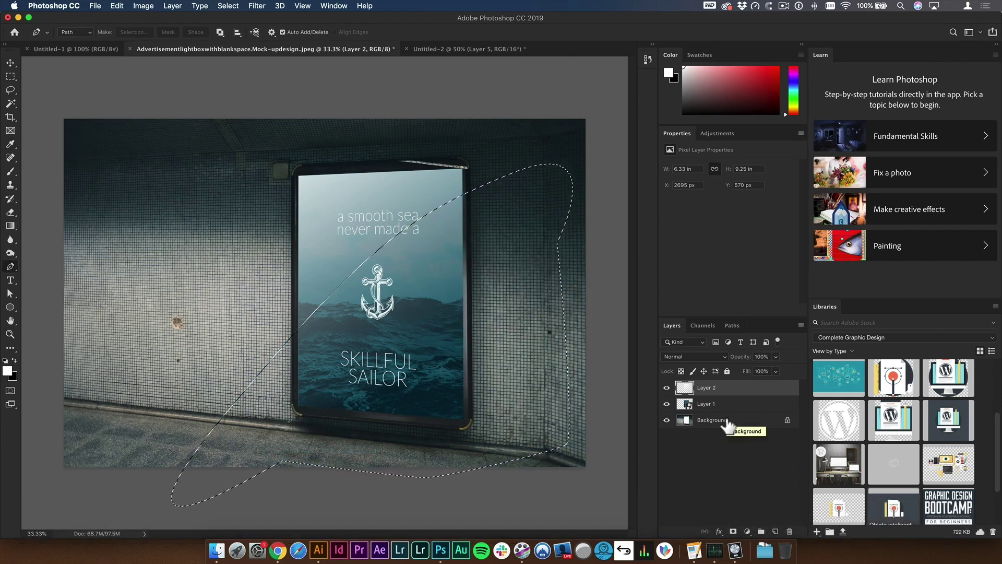
key(BackSpace)
key(super+d)
key(v)
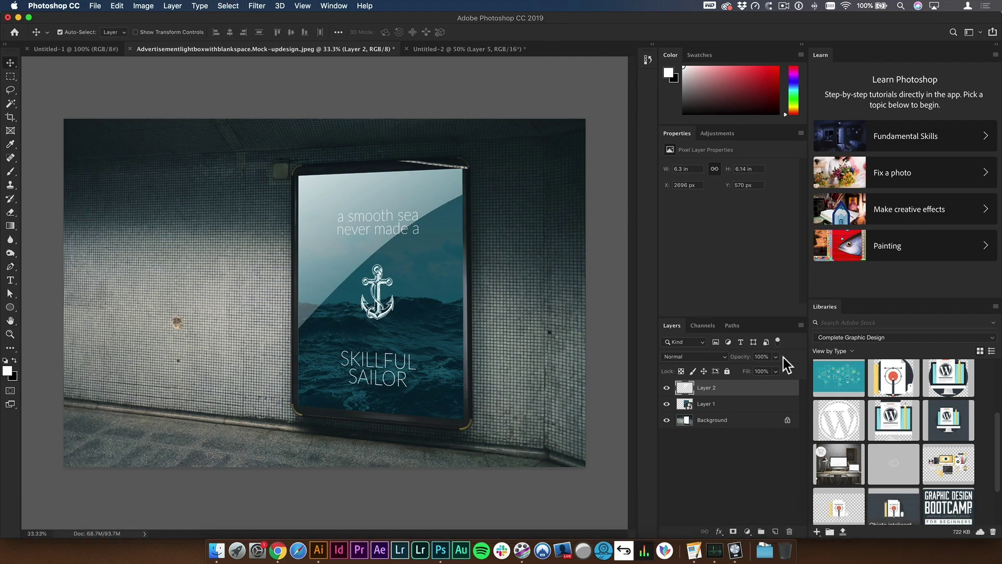
drag(737, 360, 744, 361)
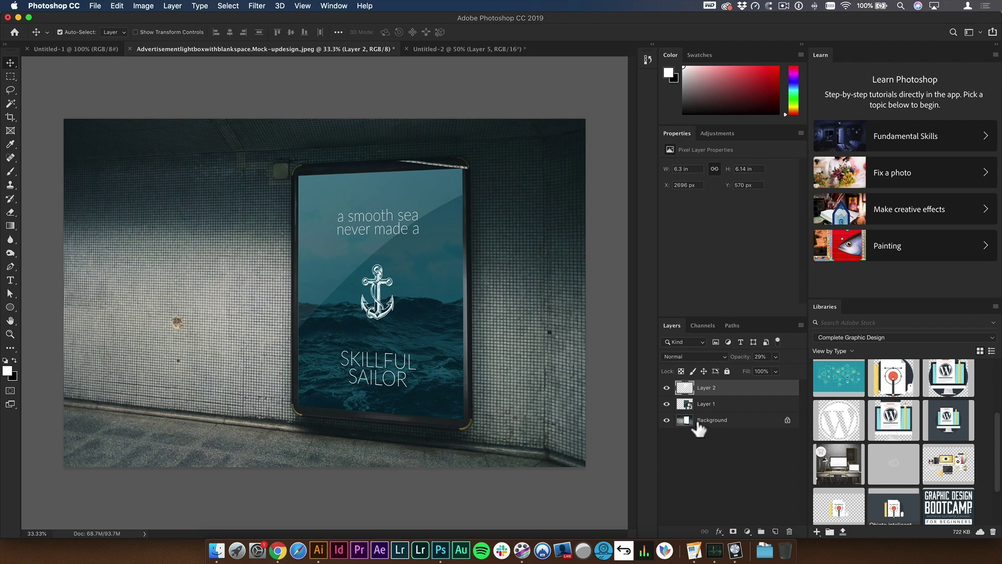
Step: Add a new layer beneath the glare and fill the poster's outline with a black-to-transparent gradient rising from its bottom edge
super+click(685, 388)
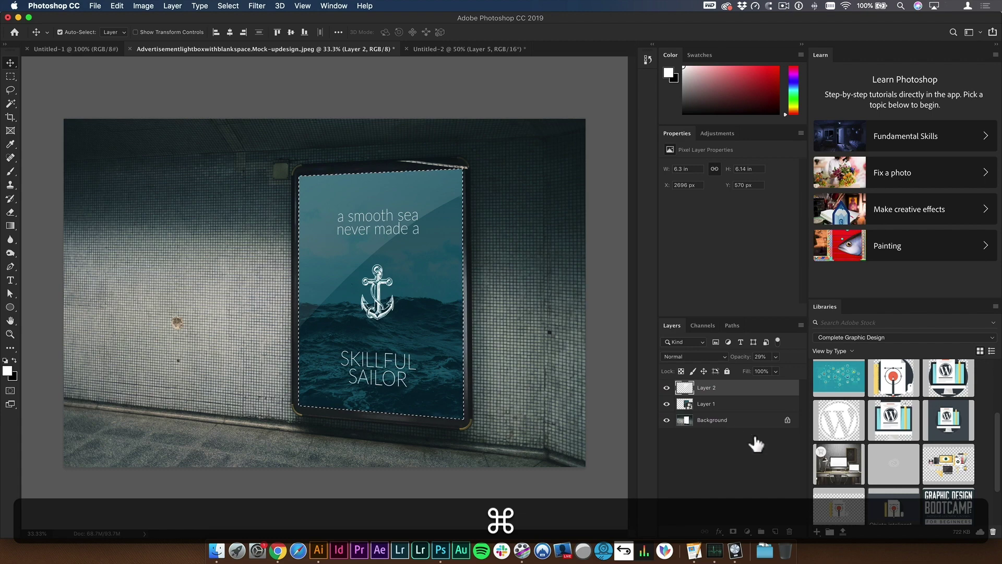
super+click(776, 532)
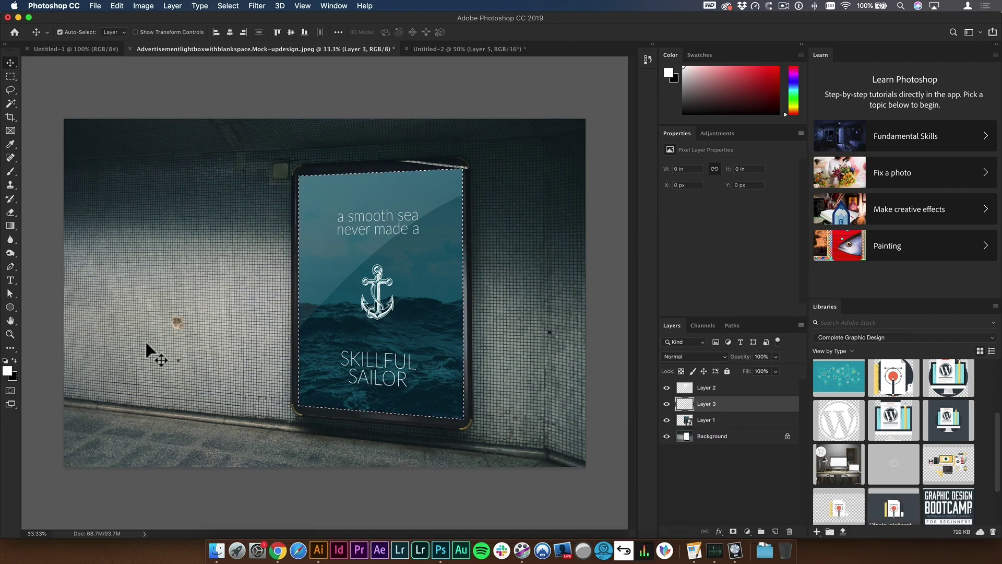
key(x)
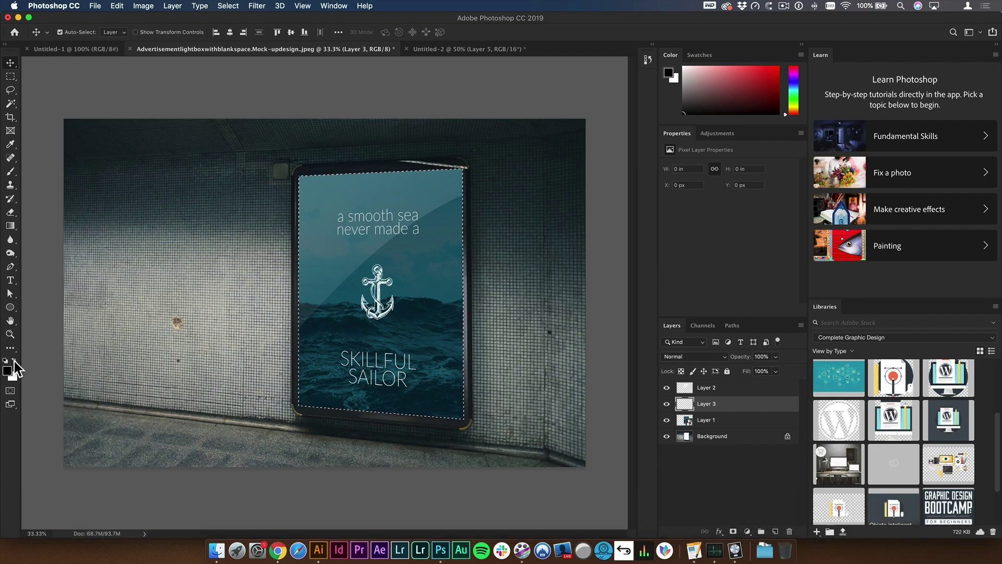
key(x)
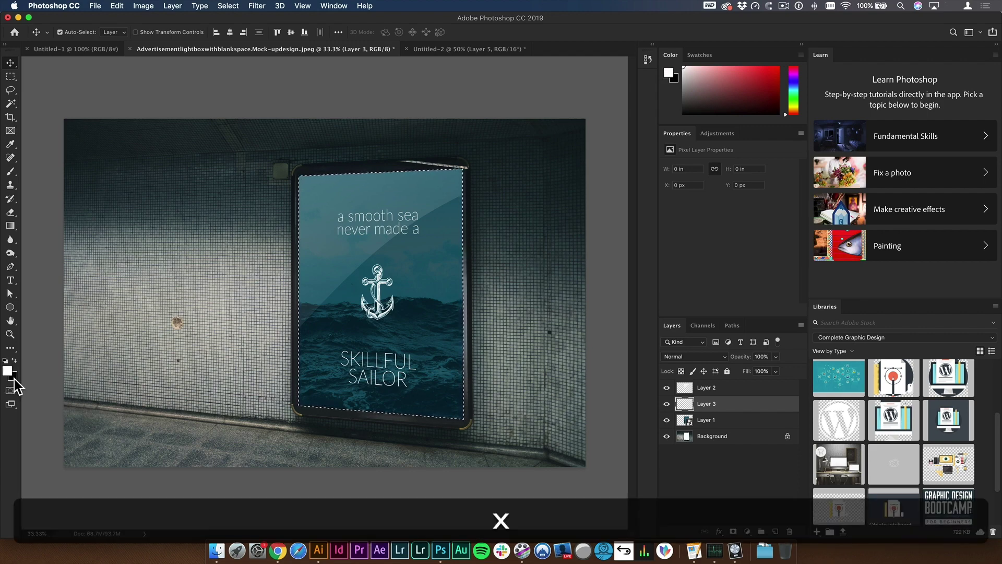
key(x)
key(g)
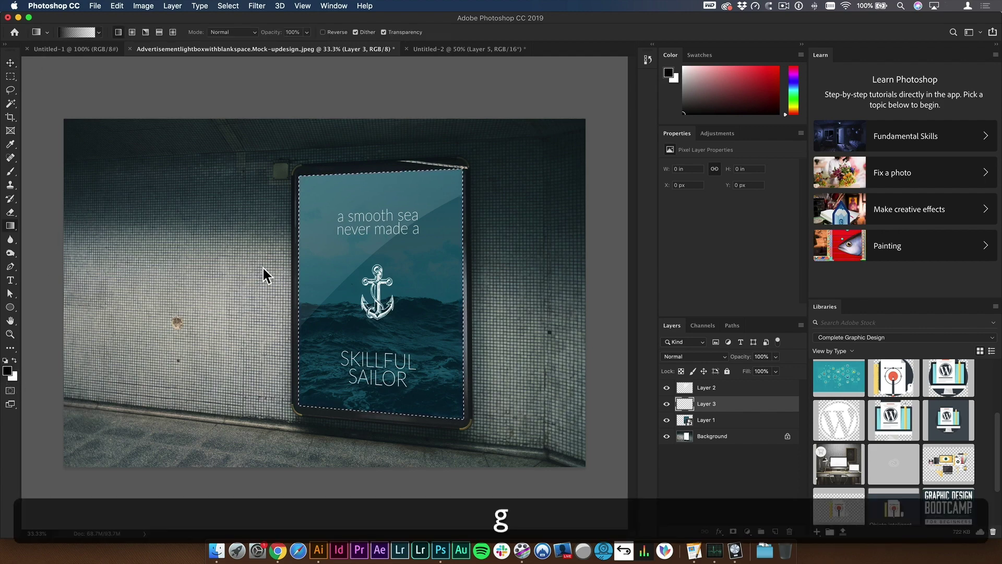
drag(414, 465, 414, 277)
Step: Set the dark gradient layer's blend mode to Multiply, deselect the poster outline, and lower the layer's opacity to soften the shadow
key(shift+v)
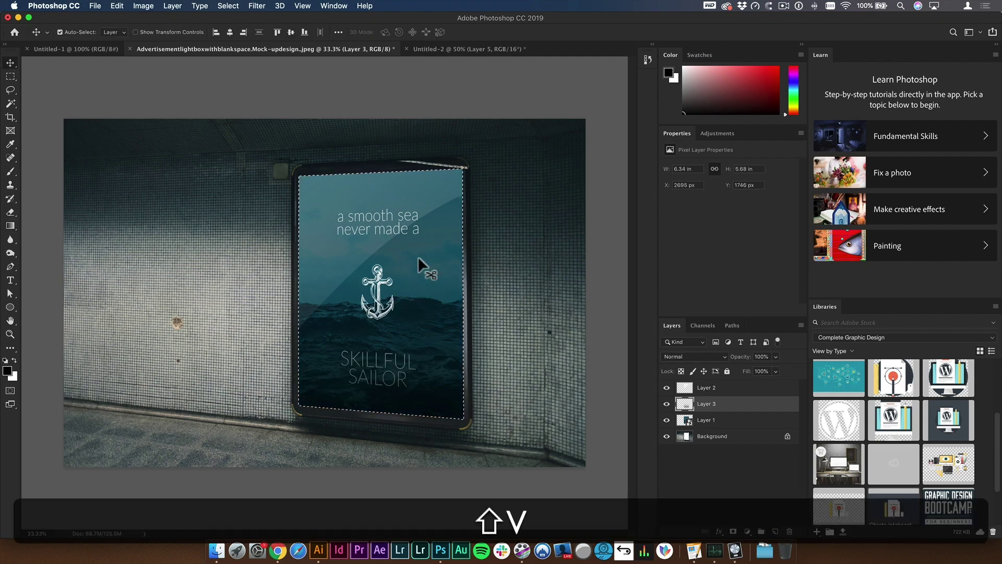
key(v)
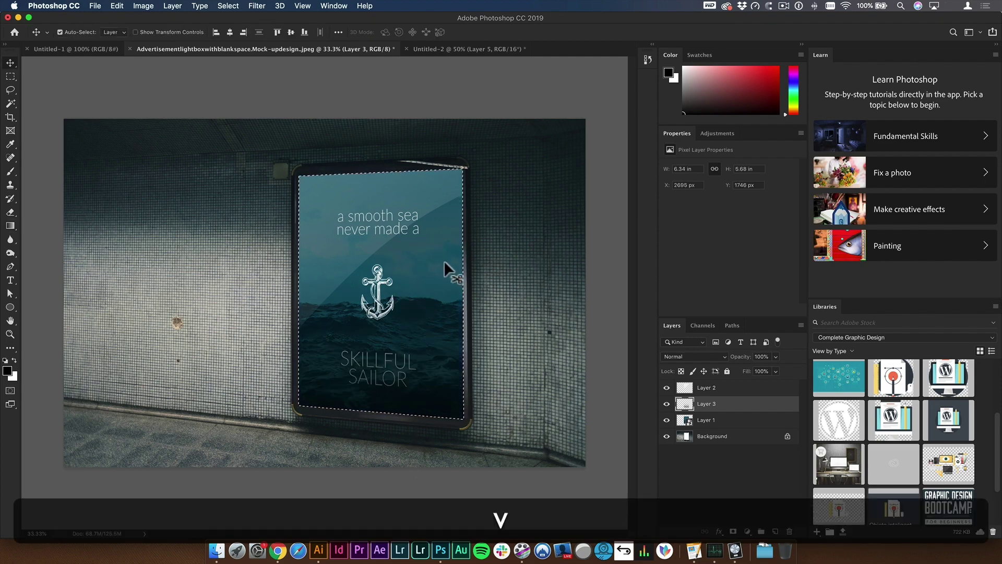
key(alt+shift+v)
key(alt+shift+m)
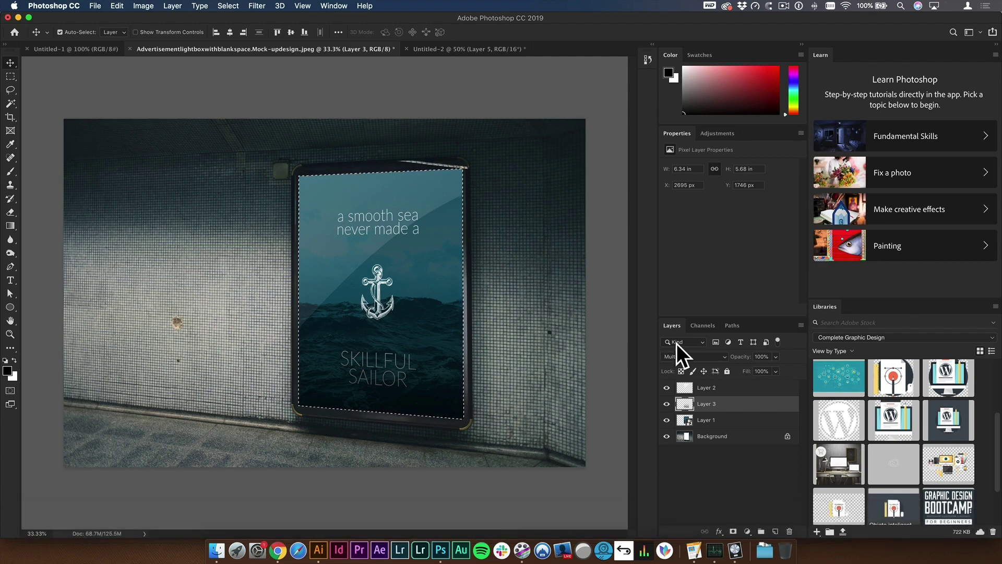
key(super+d)
key(super+v)
key(v)
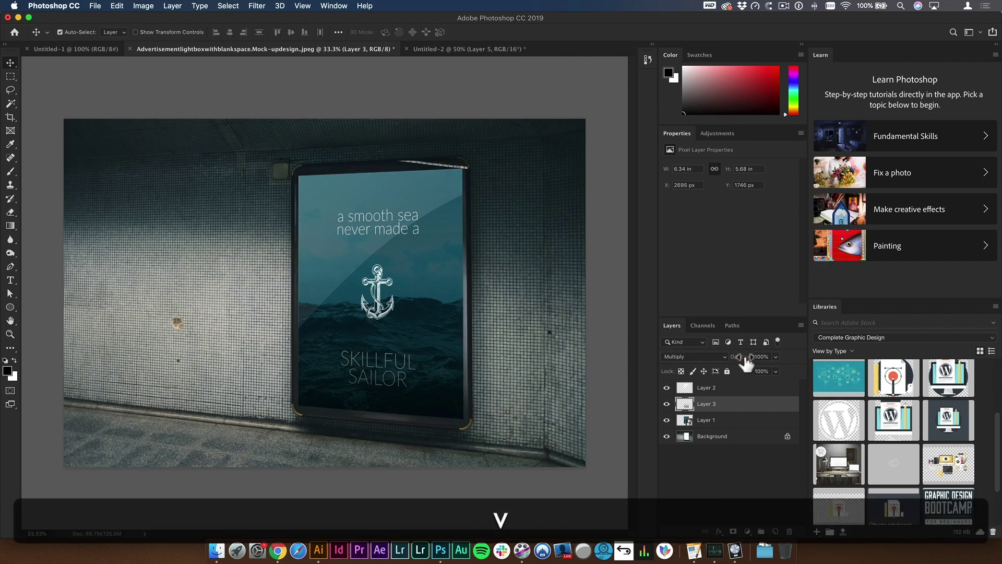
key(d)
drag(751, 358, 742, 364)
key(v)
click(757, 462)
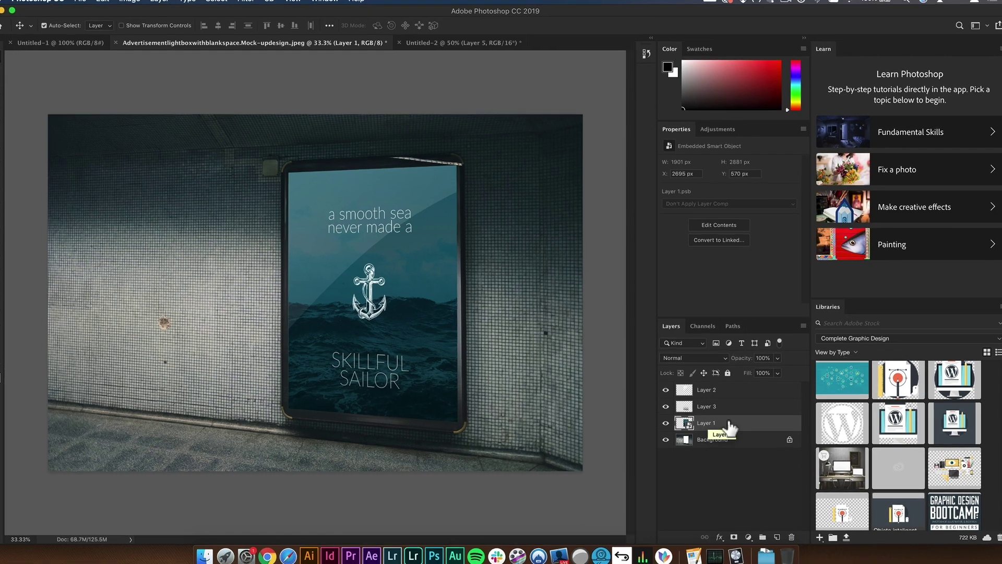
Step: Duplicate the poster layer with New Smart Object via Copy and open the copy's contents for editing
right_click(725, 419)
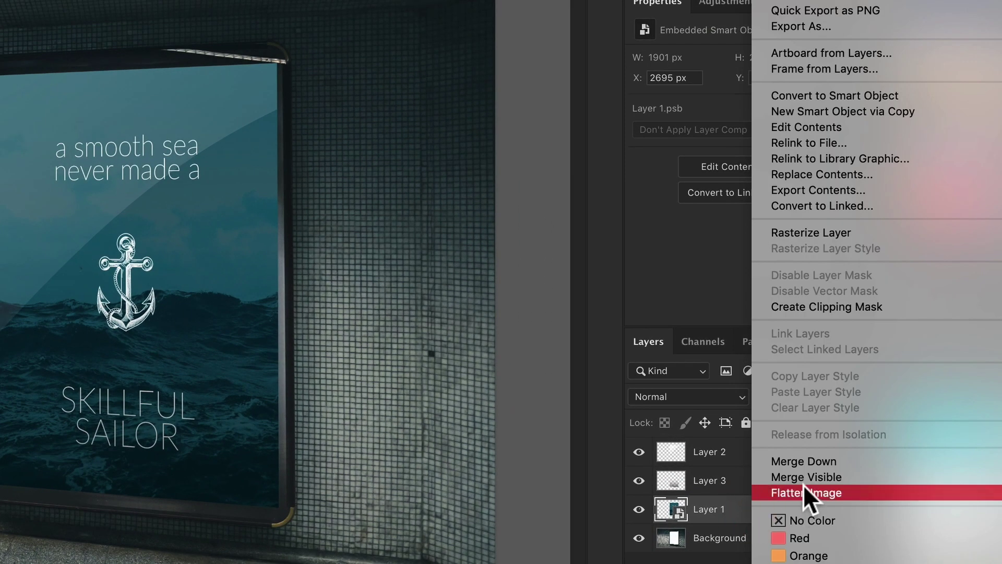
click(923, 112)
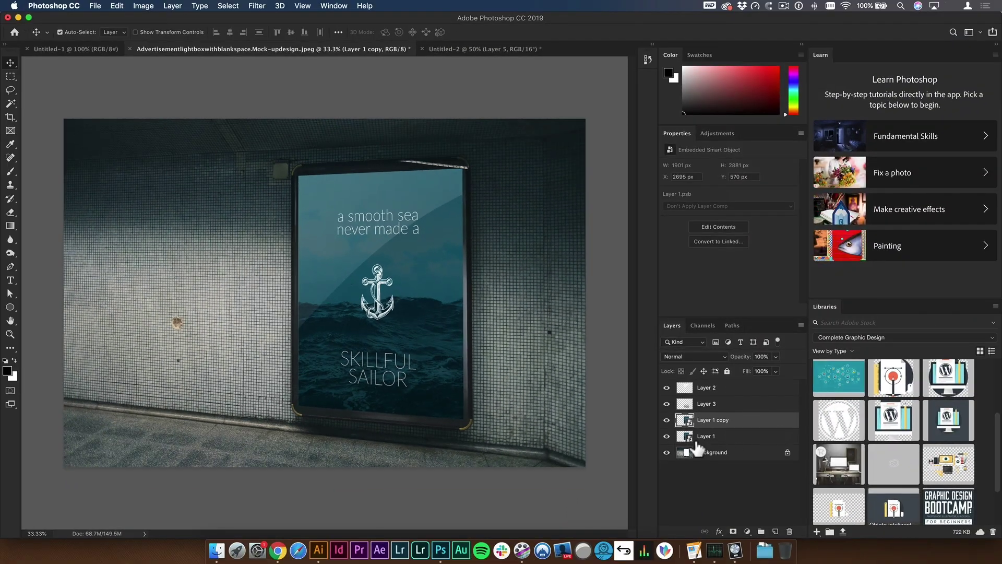
double_click(690, 421)
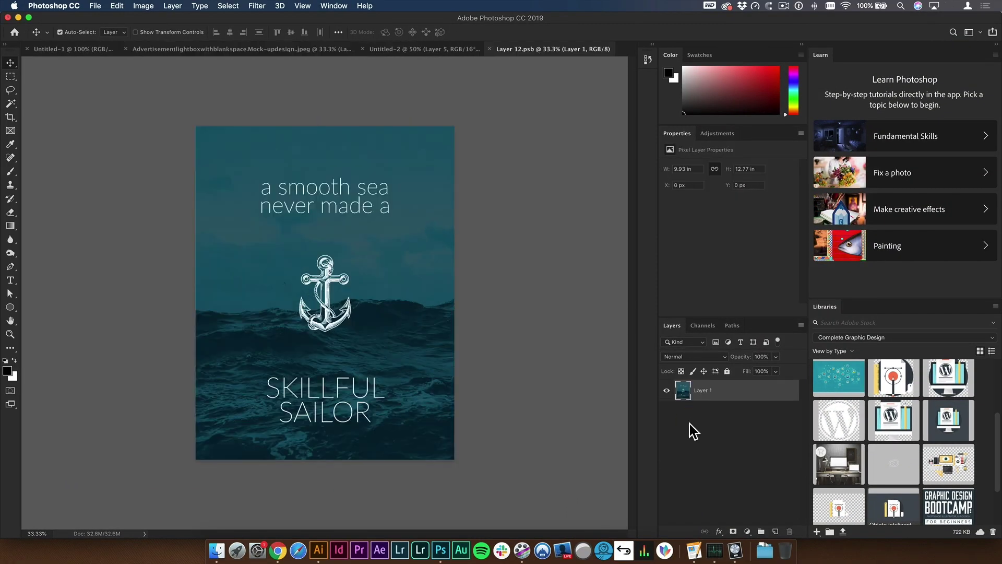
Step: Switch to Illustrator and capture the light "A SMOOTH SEA NEVER MADE A SKILLFUL SAILOR" poster as a screenshot to the clipboard
click(318, 549)
key(space)
drag(588, 313, 359, 307)
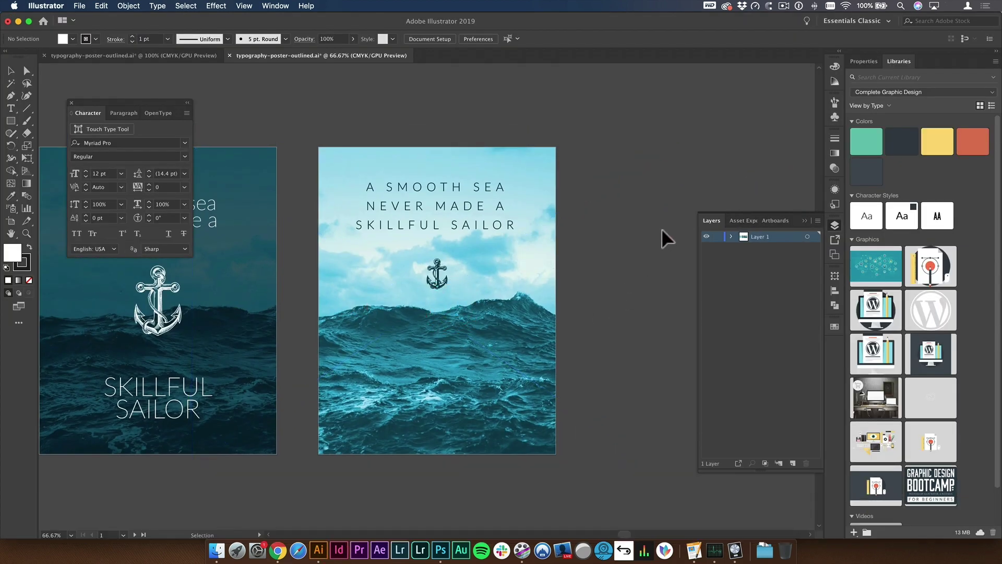
key(shift+super+4)
drag(354, 155, 555, 445)
key(ctrl)
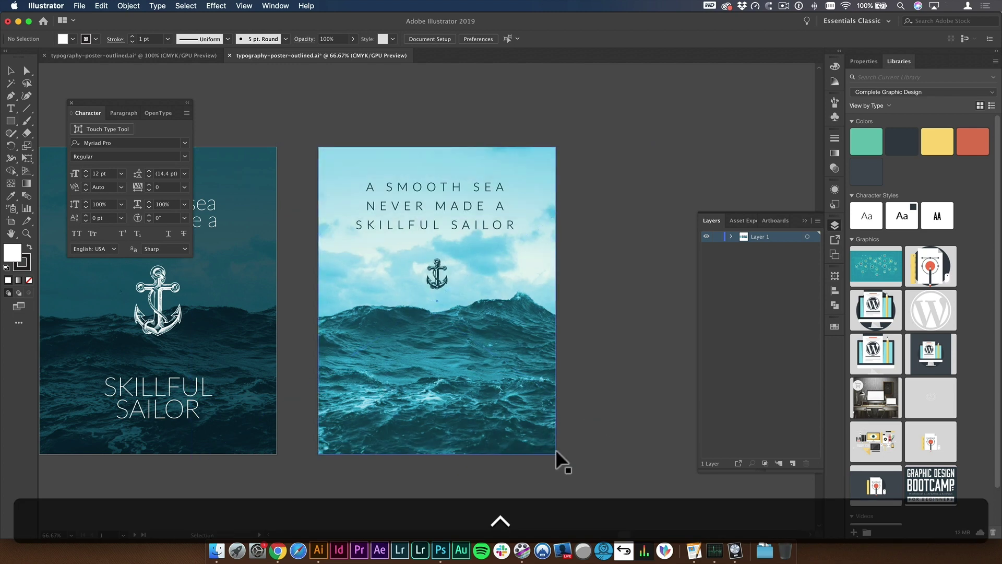
Step: Switch to Photoshop, paste the captured light poster into the smart object, and scale it up to cover the whole canvas
click(441, 550)
key(super+v)
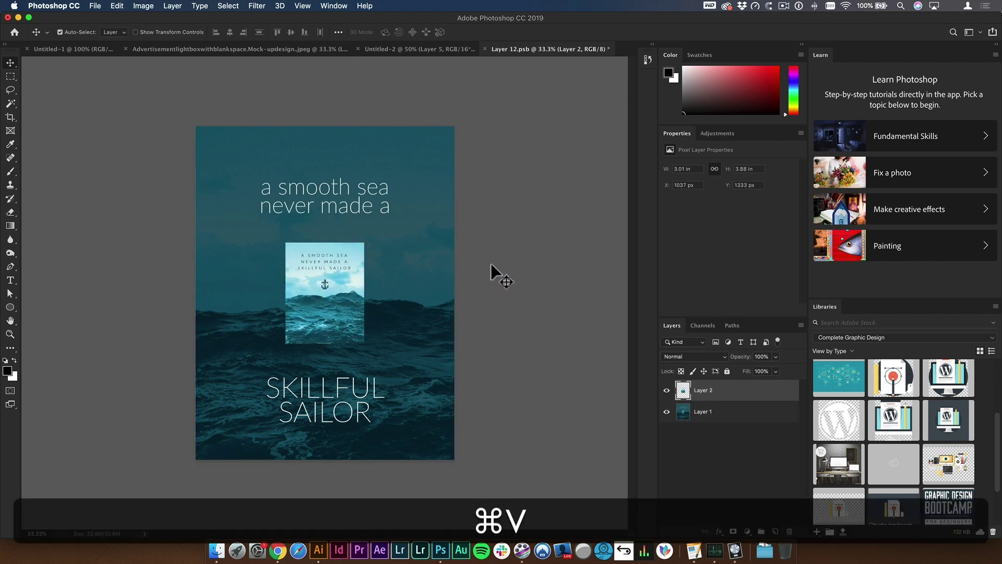
key(super+t)
drag(365, 241, 475, 133)
key(alt+Return)
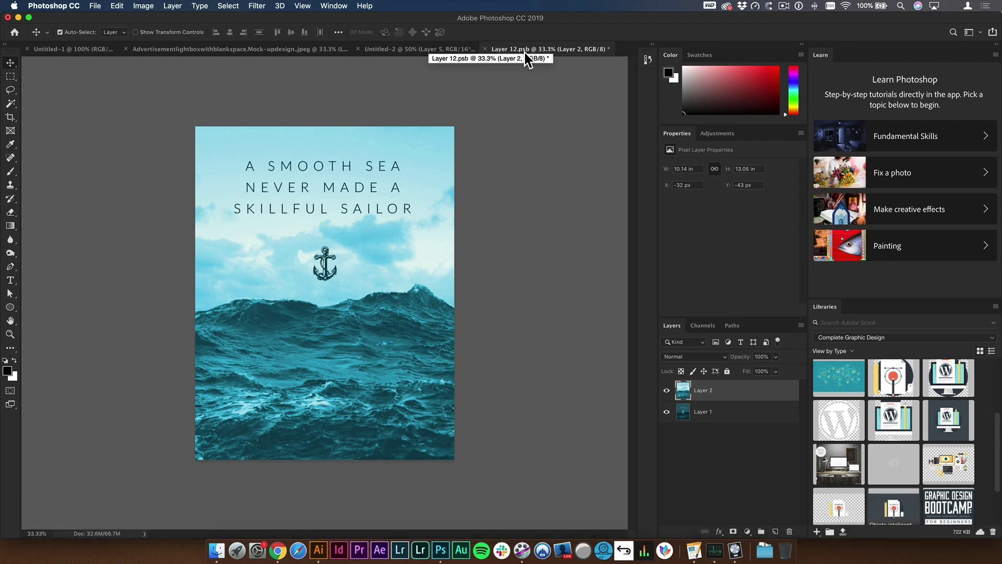
Step: Save the poster smart object's contents and close it to return to the lightbox mockup
key(super)
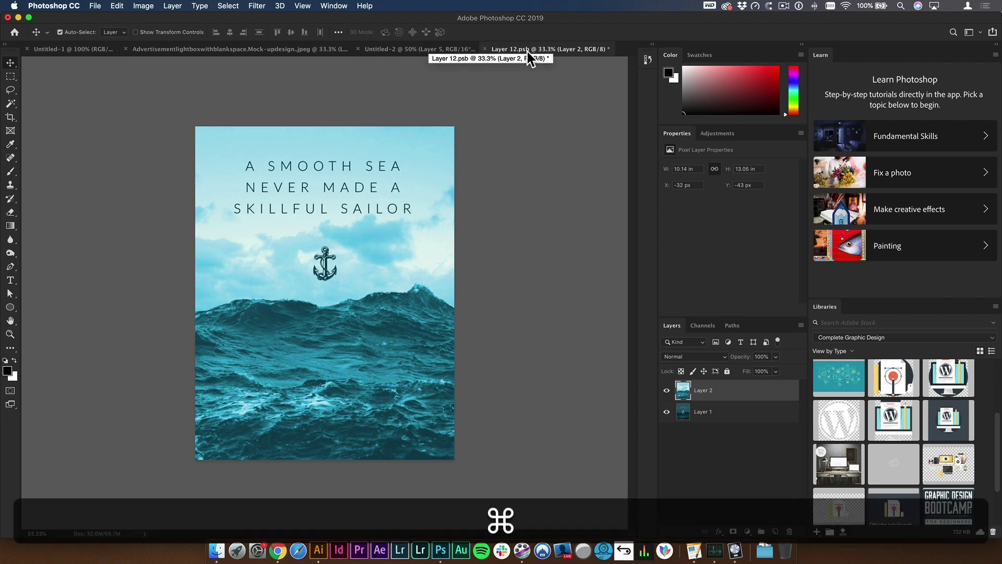
key(super+s)
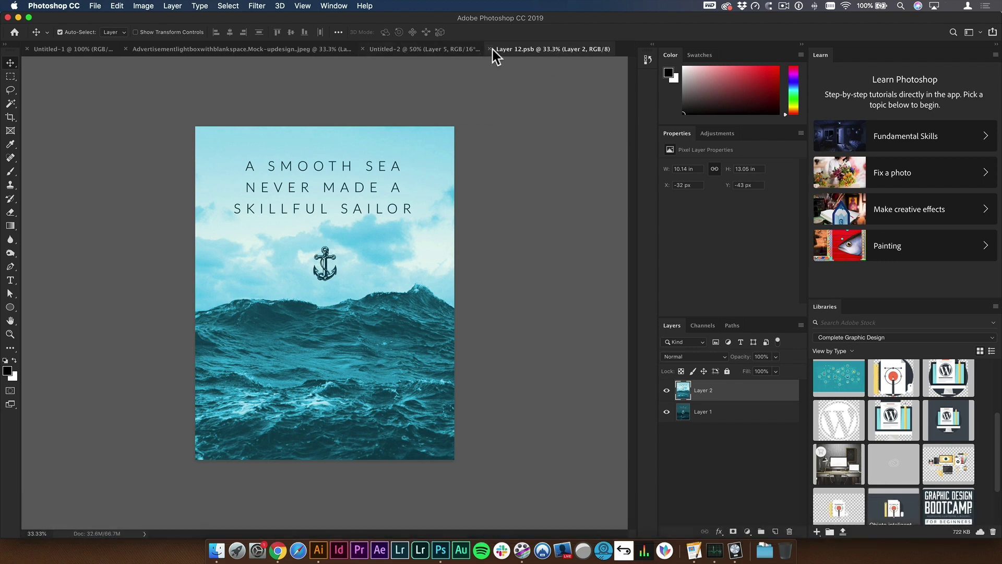
click(490, 49)
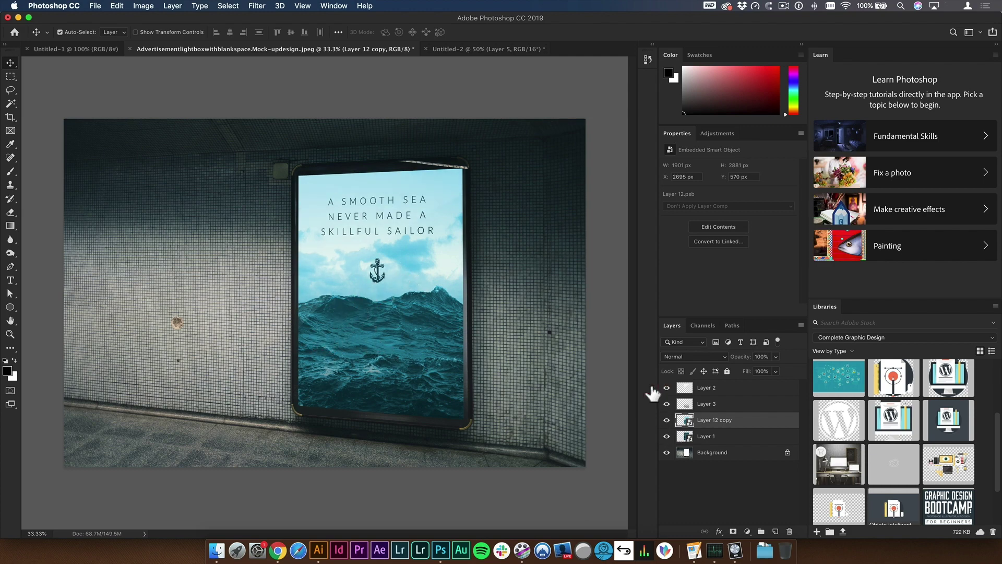
Step: Toggle the visibility of the shadow layer and the light poster layer to compare the lightbox with and without them
click(666, 403)
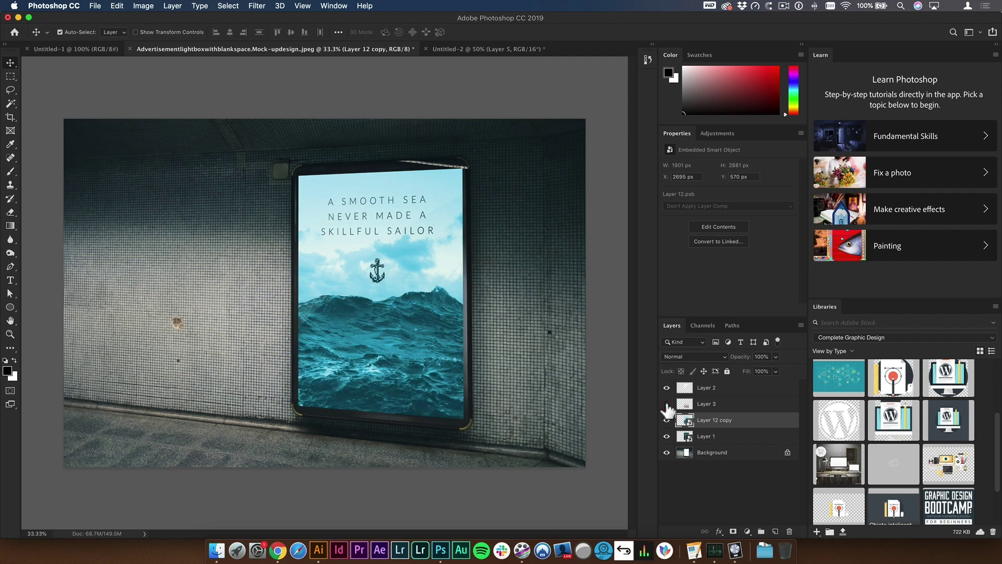
click(666, 403)
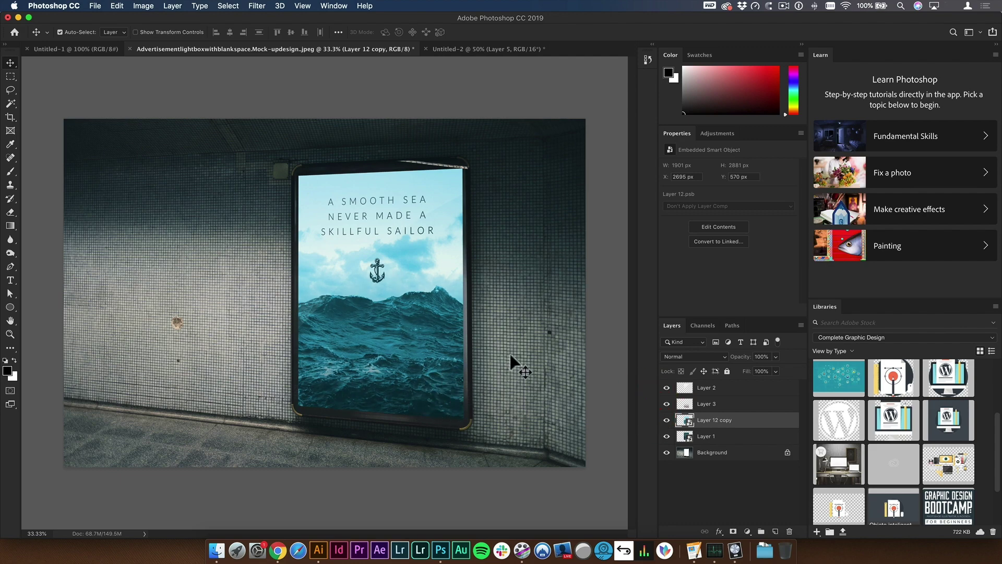
click(667, 436)
click(667, 420)
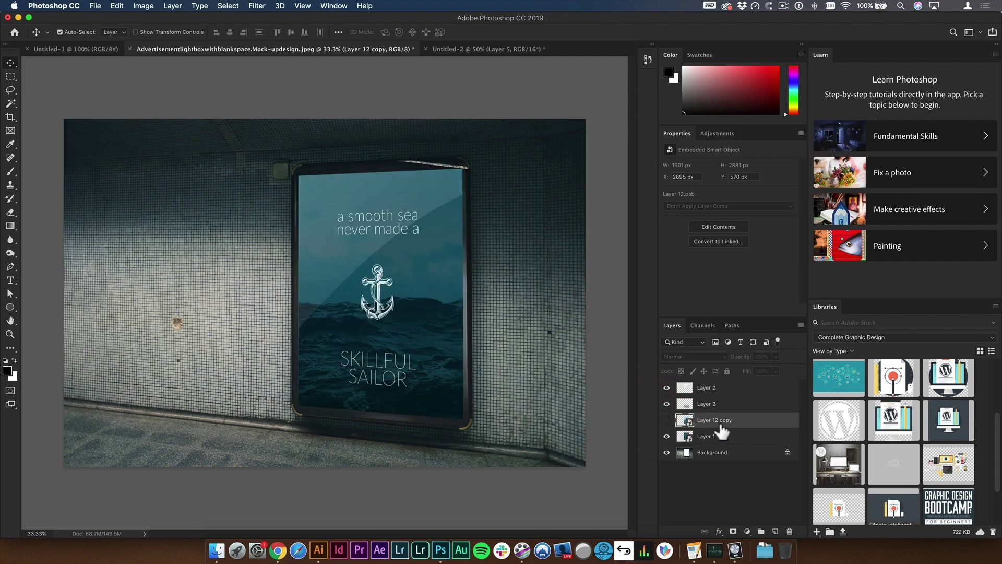
click(666, 419)
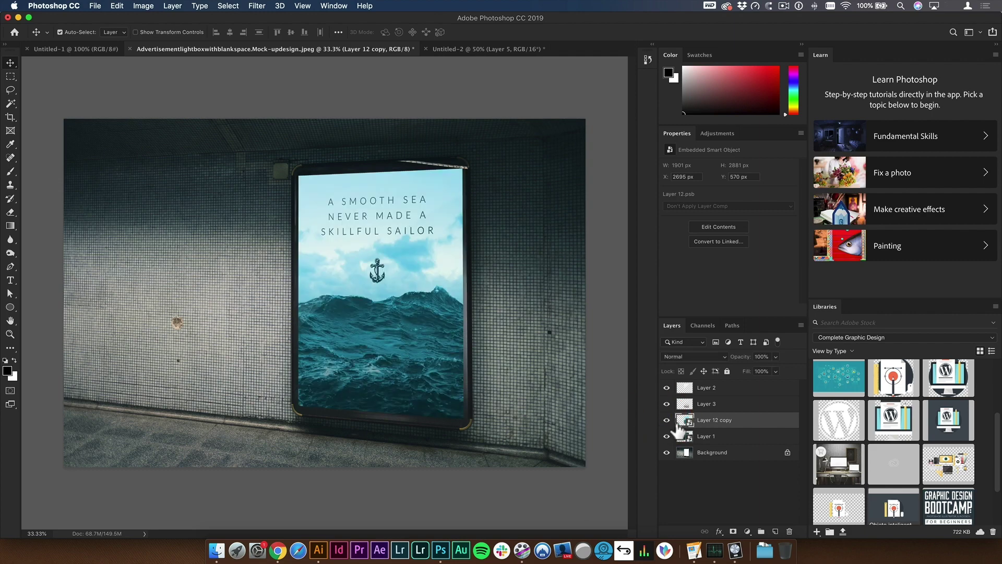
Step: Duplicate the light poster smart object as an ordinary linked copy and open the duplicate's contents for editing
click(739, 478)
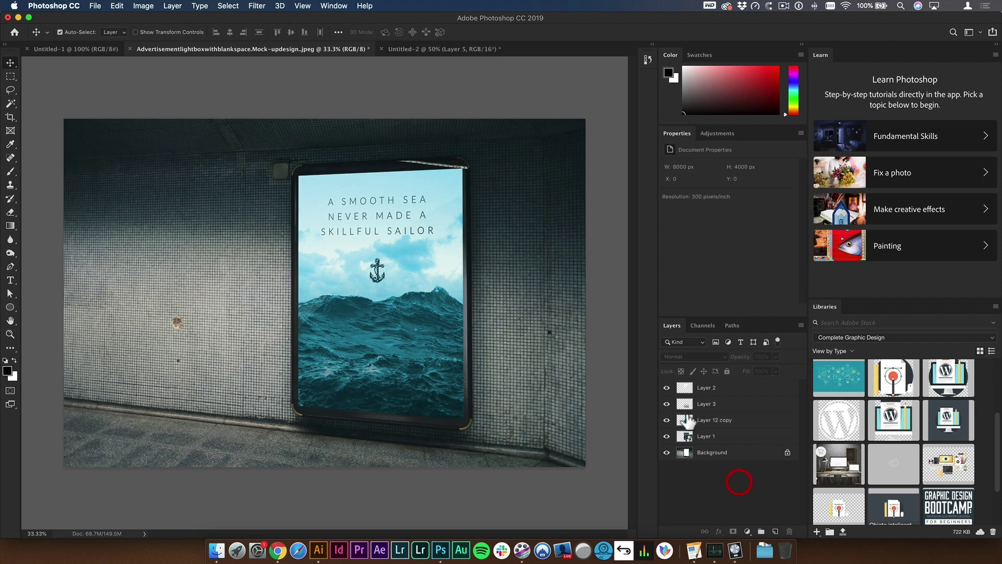
click(687, 423)
right_click(755, 420)
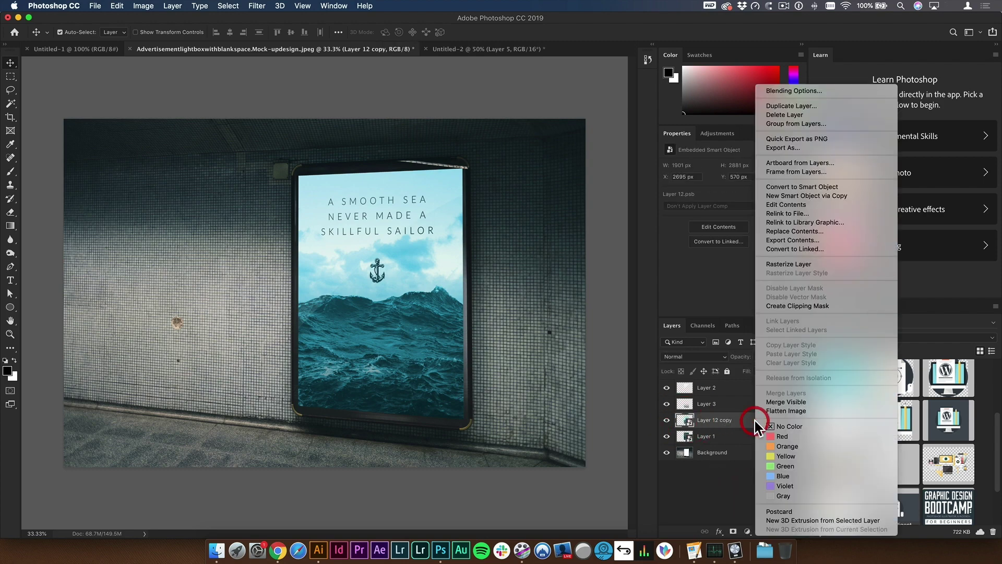
click(746, 421)
key(super)
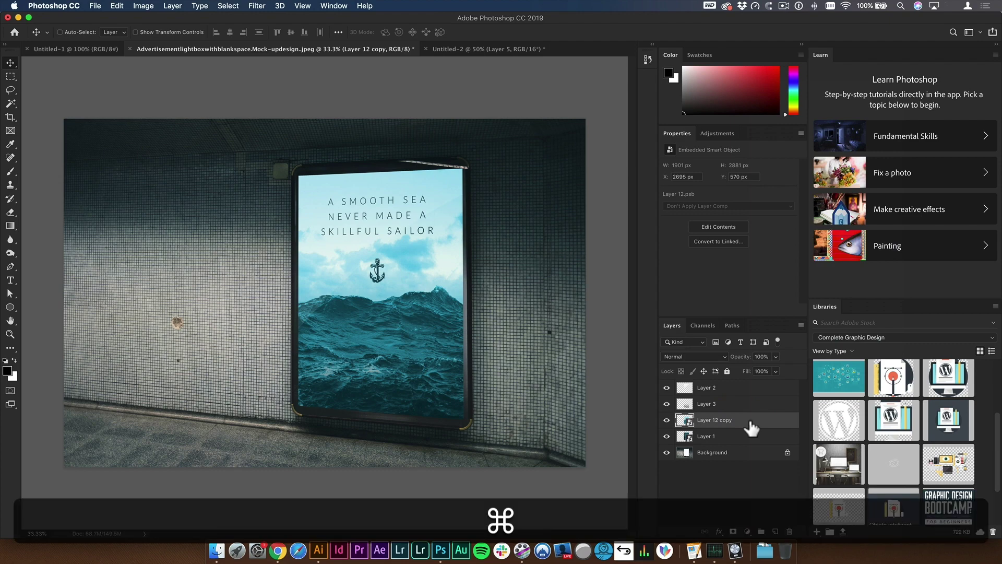
key(super+j)
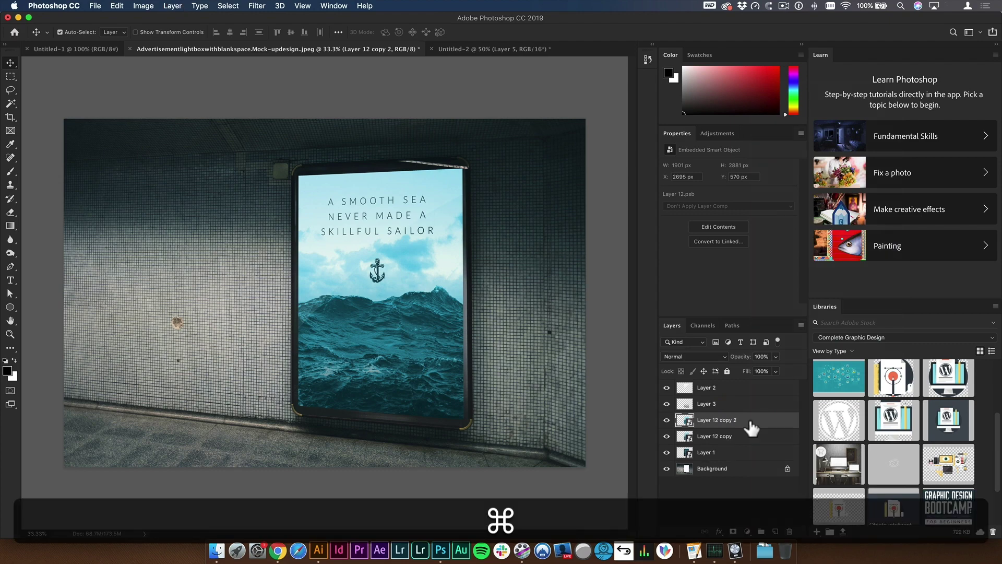
double_click(685, 421)
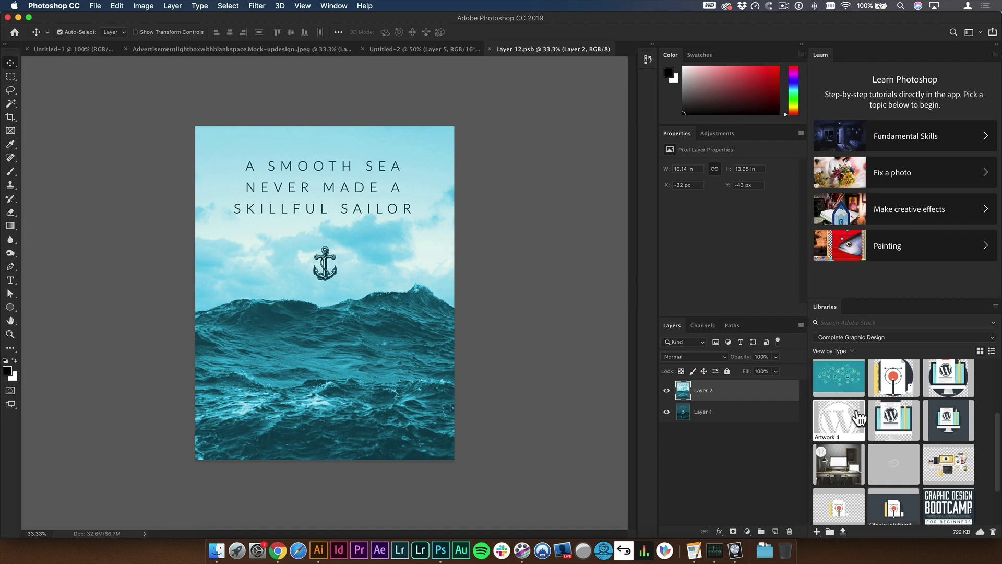
Step: Place the library's Artwork 1 over the poster in the smart object, save it, and go back to the lightbox mockup
drag(949, 426, 402, 346)
key(v)
key(super+s)
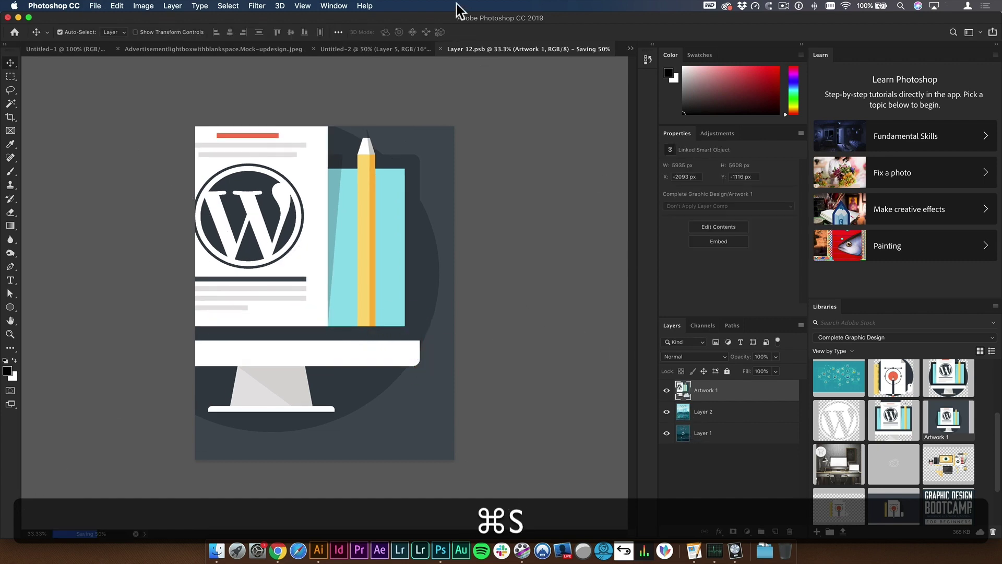
click(401, 49)
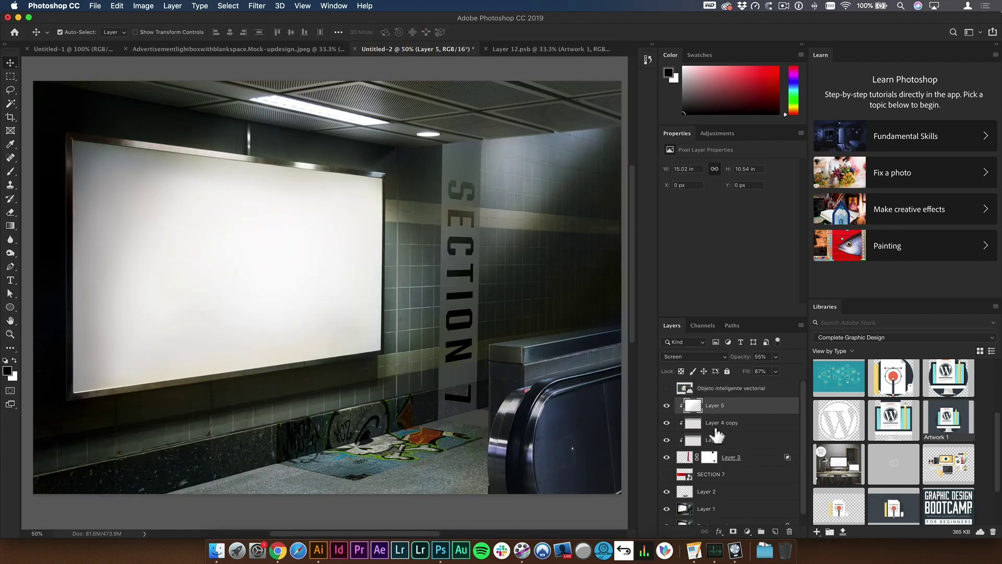
click(298, 52)
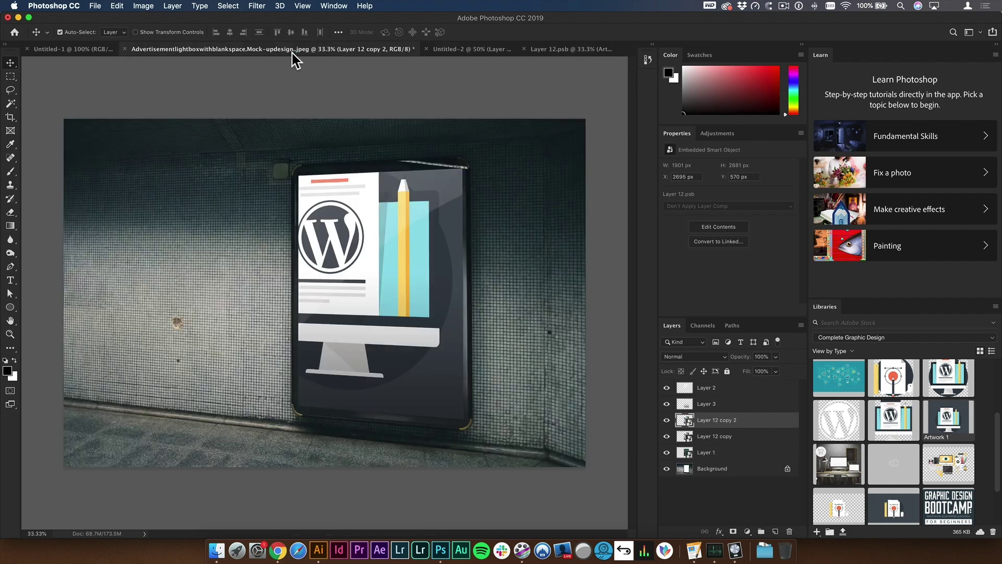
Step: Hide Layer 12 copy 2 and duplicate Layer 12 copy independently with New Smart Object via Copy
click(666, 420)
click(702, 439)
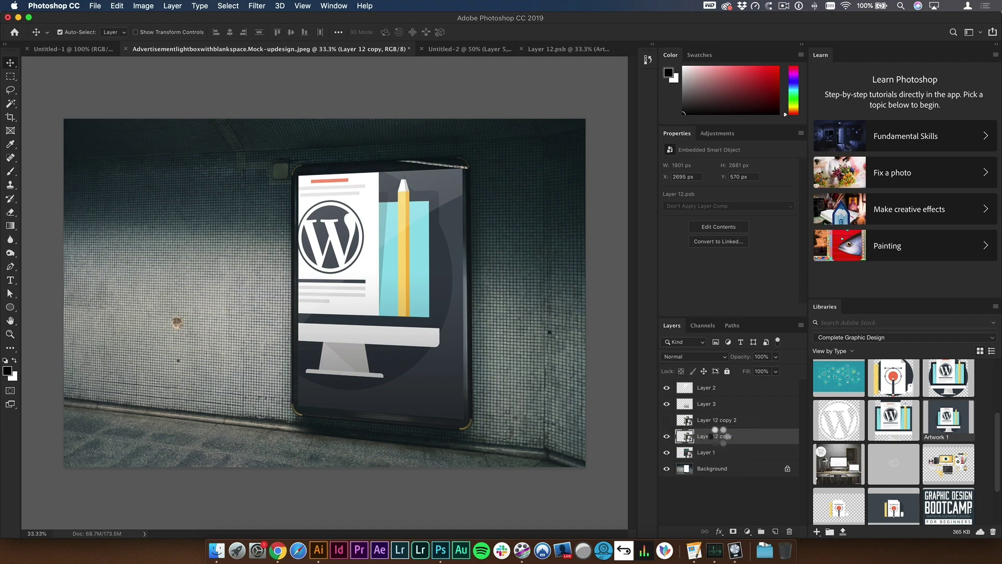
right_click(751, 438)
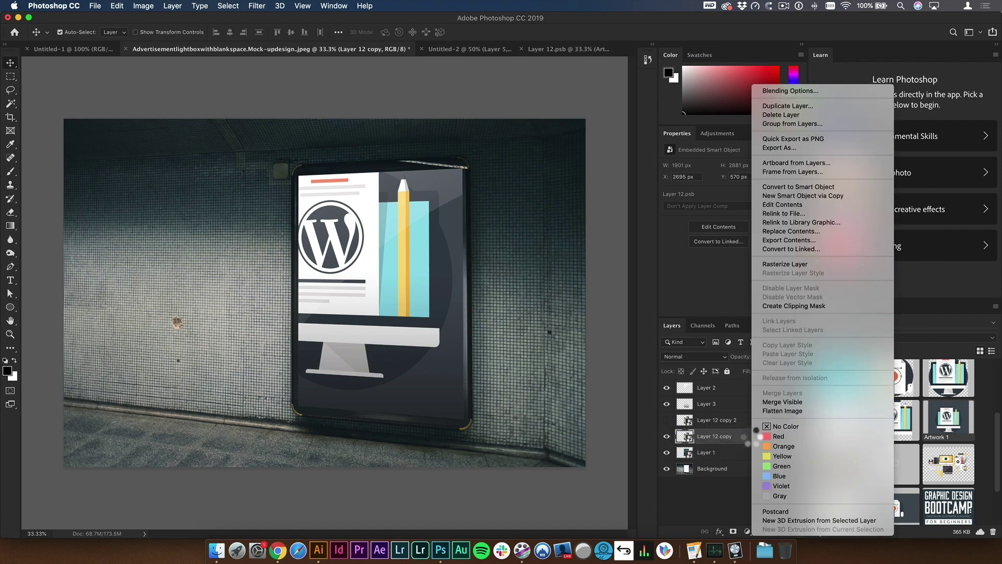
click(824, 196)
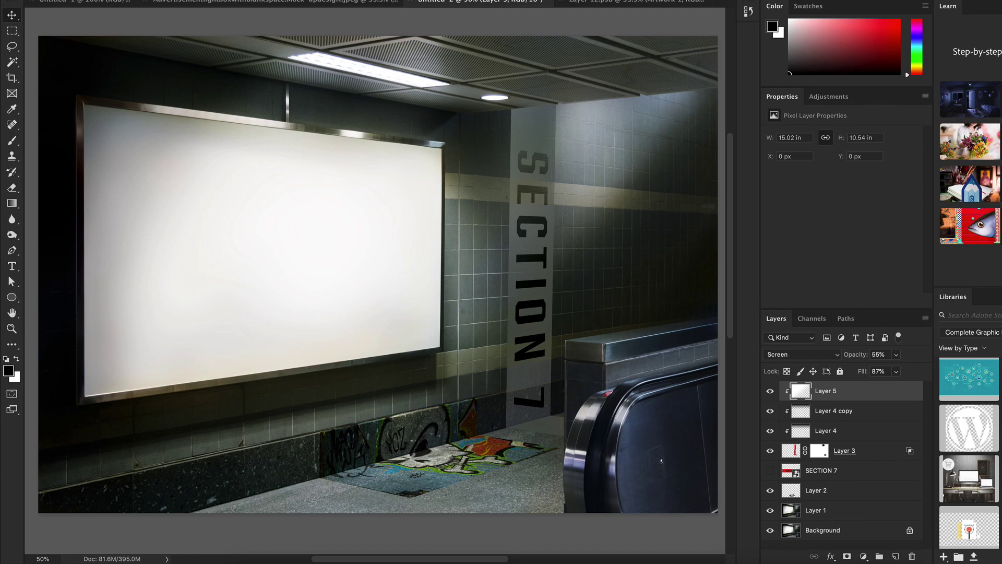
Step: Place the library's pencil-and-paper graphic in the subway scene and distort its corners to fit the blank billboard
drag(969, 525, 232, 157)
key(shift)
key(super)
drag(89, 349, 84, 397)
drag(553, 348, 440, 347)
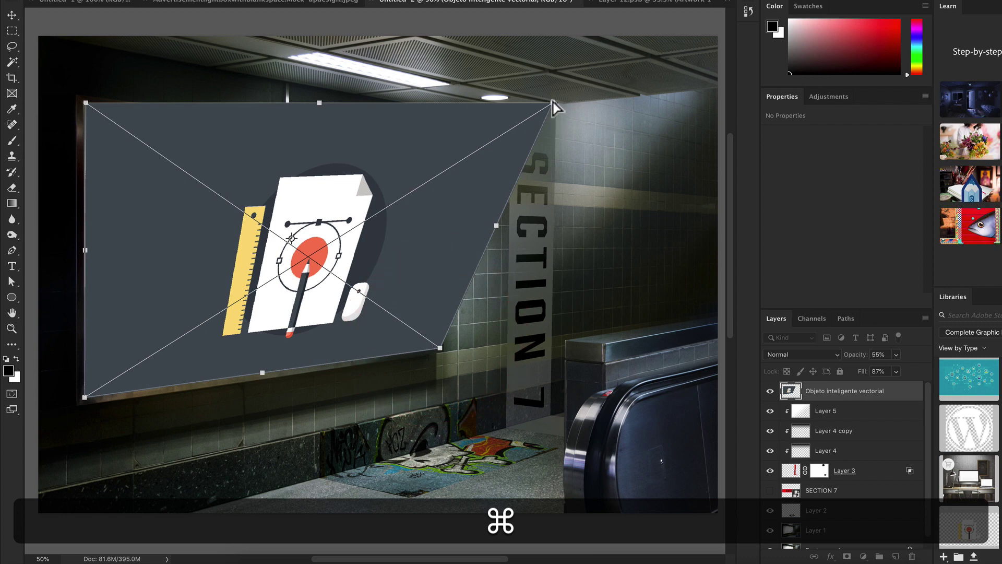
drag(555, 107, 442, 143)
key(super+Return)
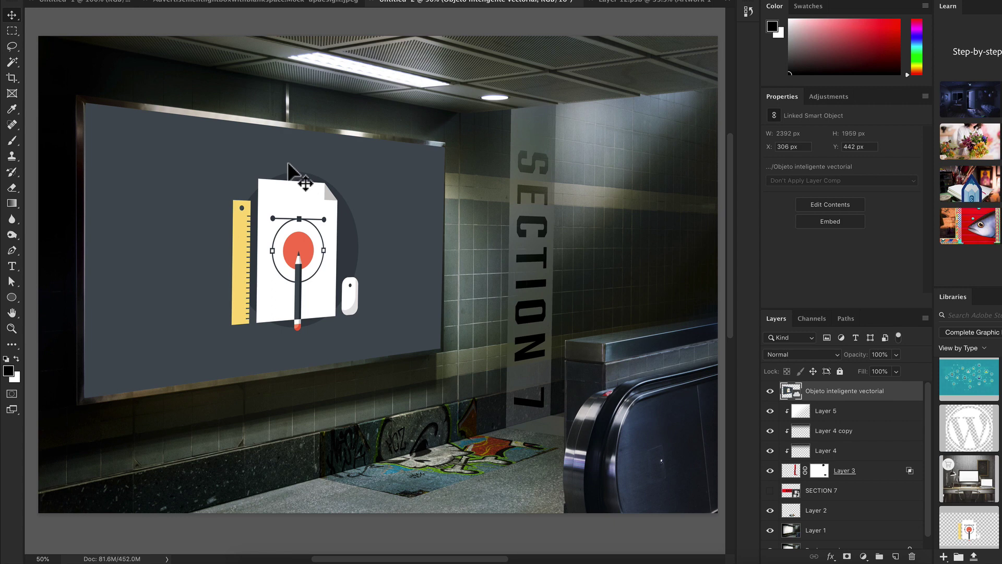
Step: Duplicate the billboard artwork layer and darken the copy with a Levels adjustment, setting the white output level to 111
key(super+j)
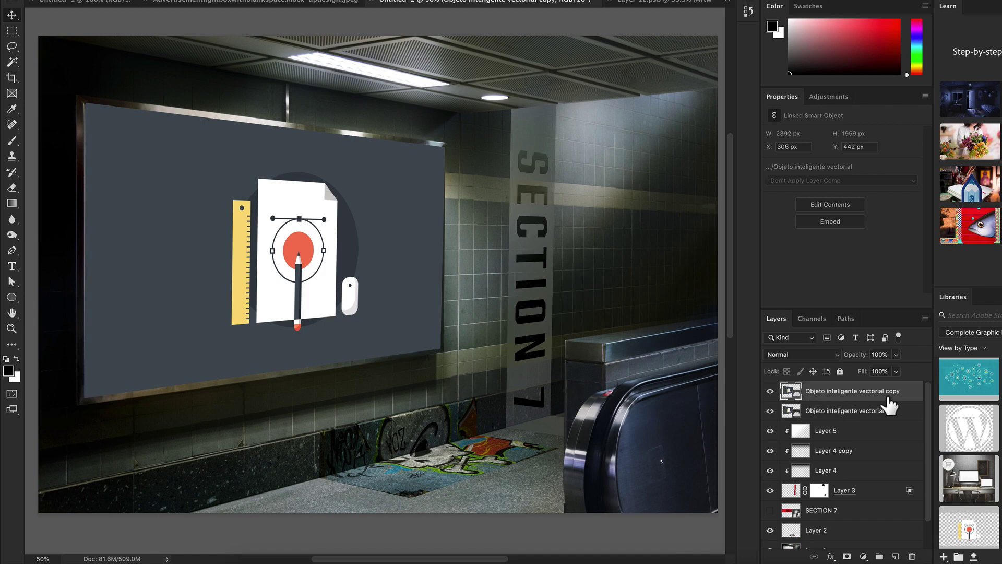
key(super)
key(super+l)
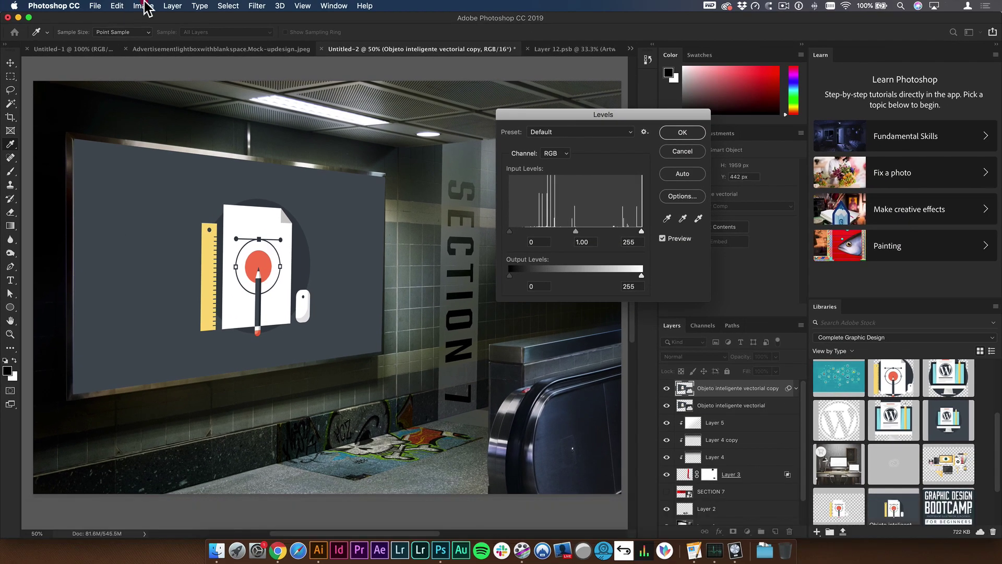
click(142, 6)
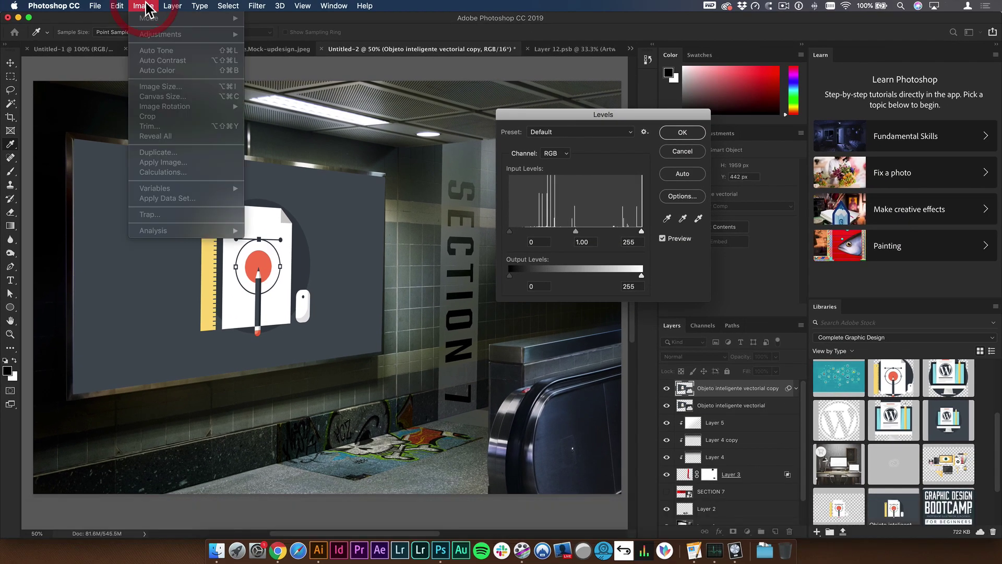
click(682, 133)
click(144, 7)
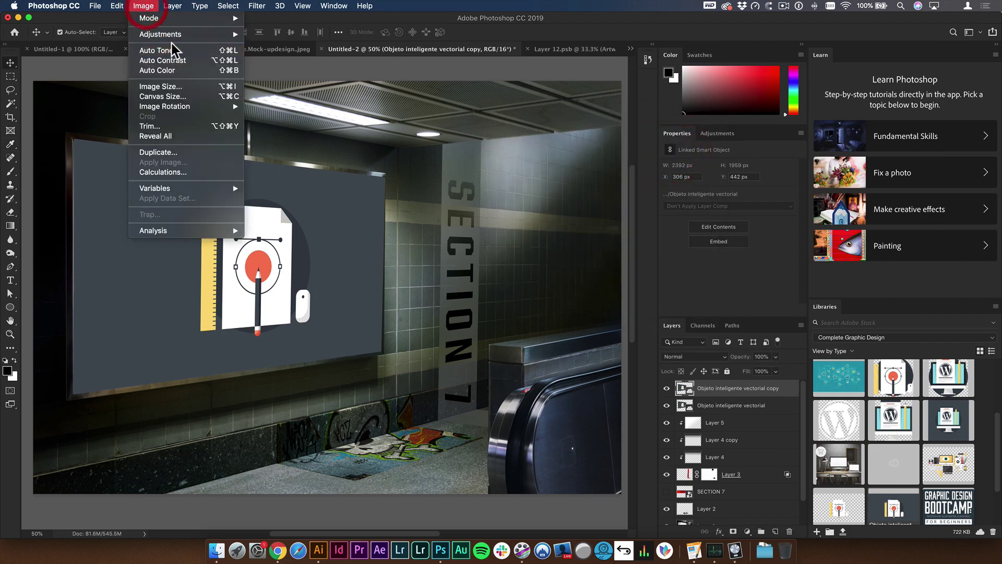
mouse_move(178, 34)
click(293, 46)
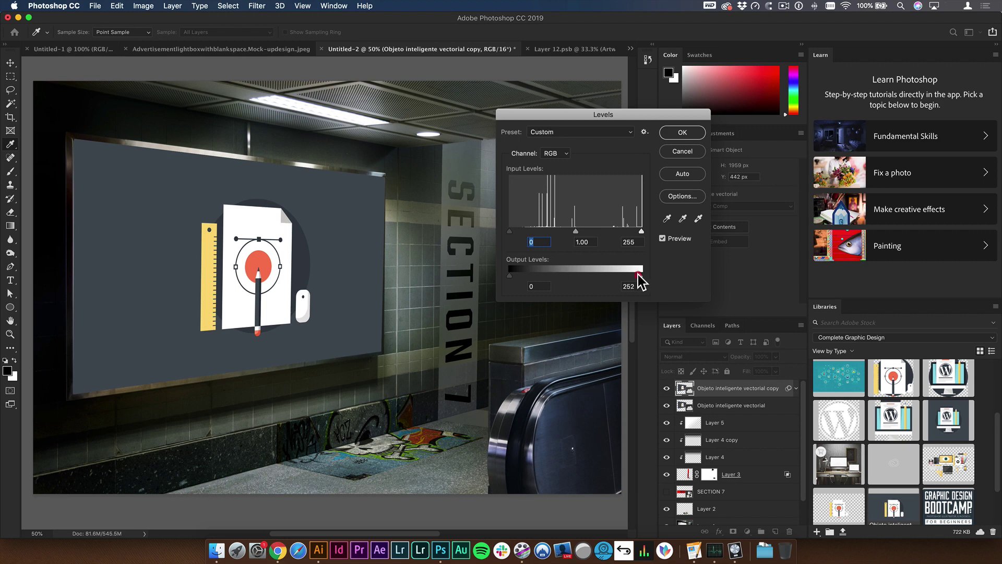
drag(638, 275, 567, 276)
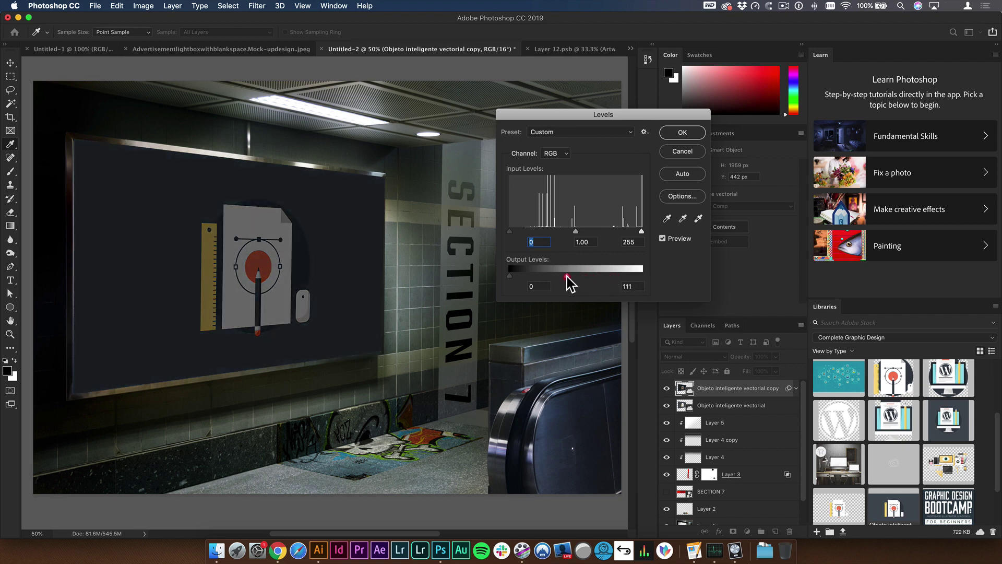
click(683, 133)
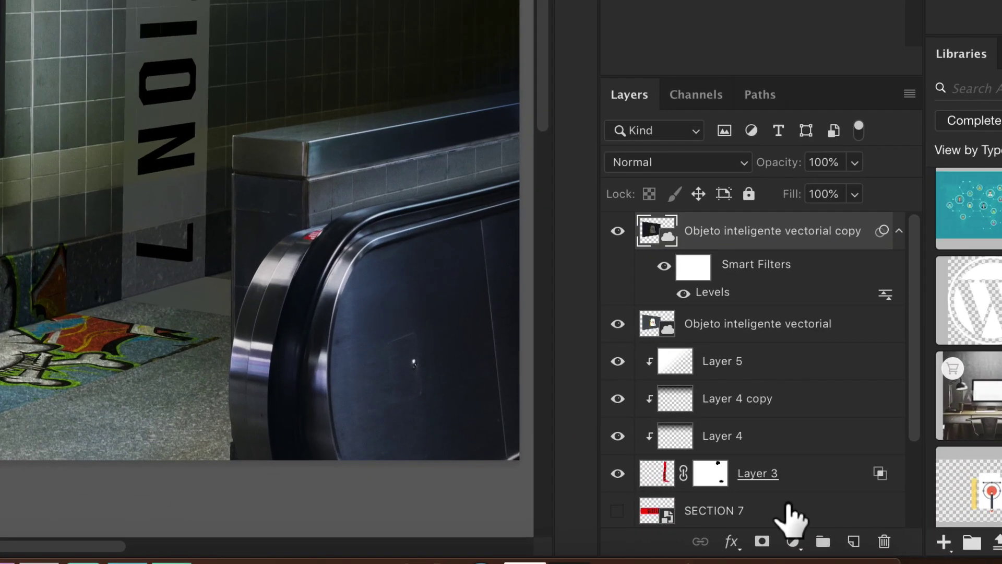
Step: Add a layer mask to the darkened copy and draw a black radial gradient on it from the billboard's top centre downward
click(758, 542)
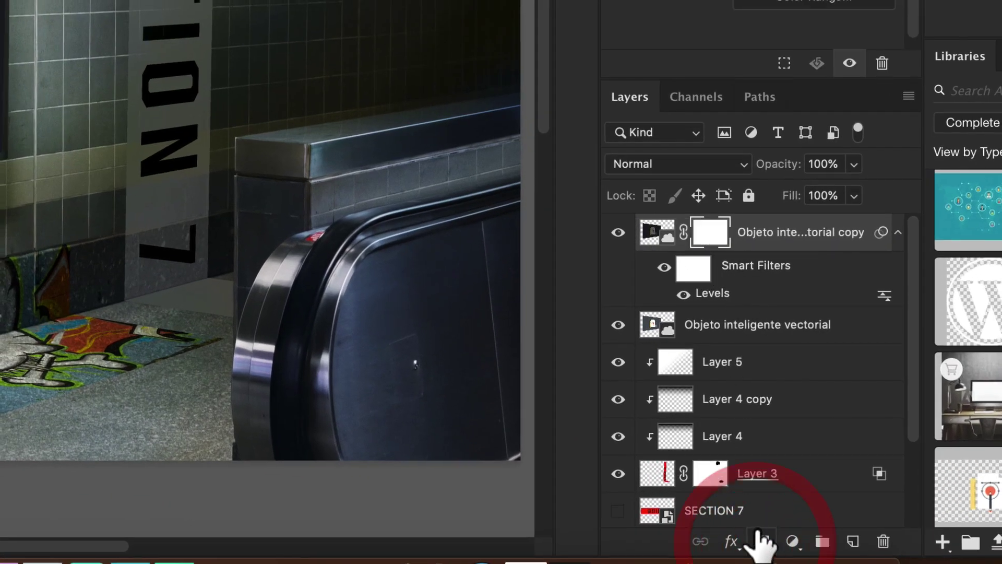
key(g)
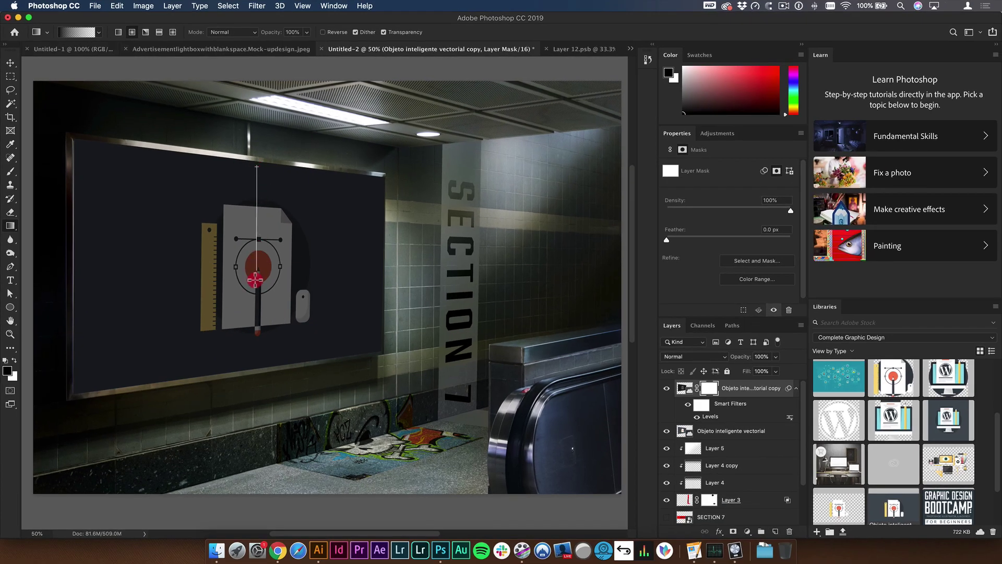
drag(257, 339, 257, 339)
scroll(313, 313, left, 5)
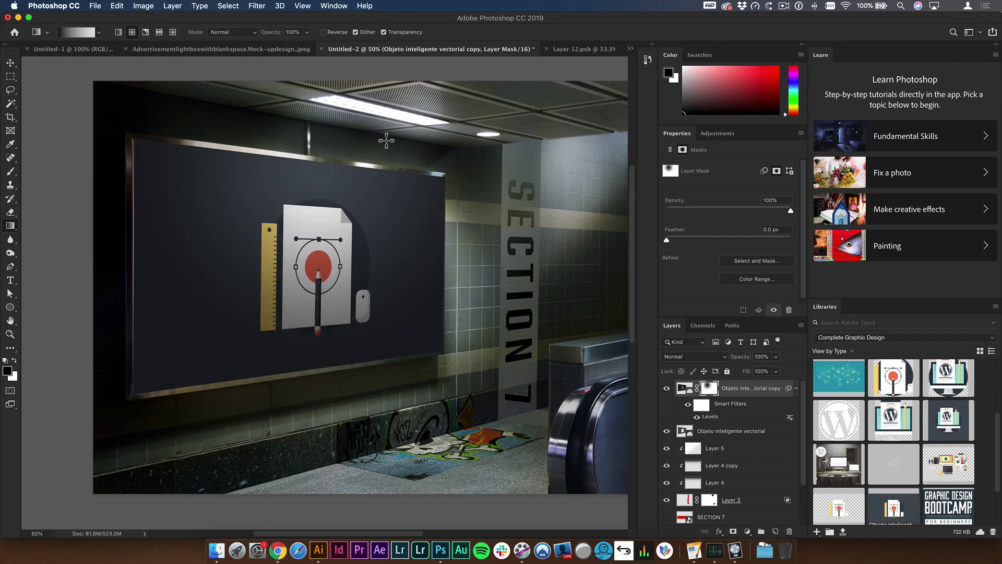
Step: Toggle the original artwork layer to check the mask's effect, and redraw the mask's radial gradient so more bright artwork shows through
click(667, 431)
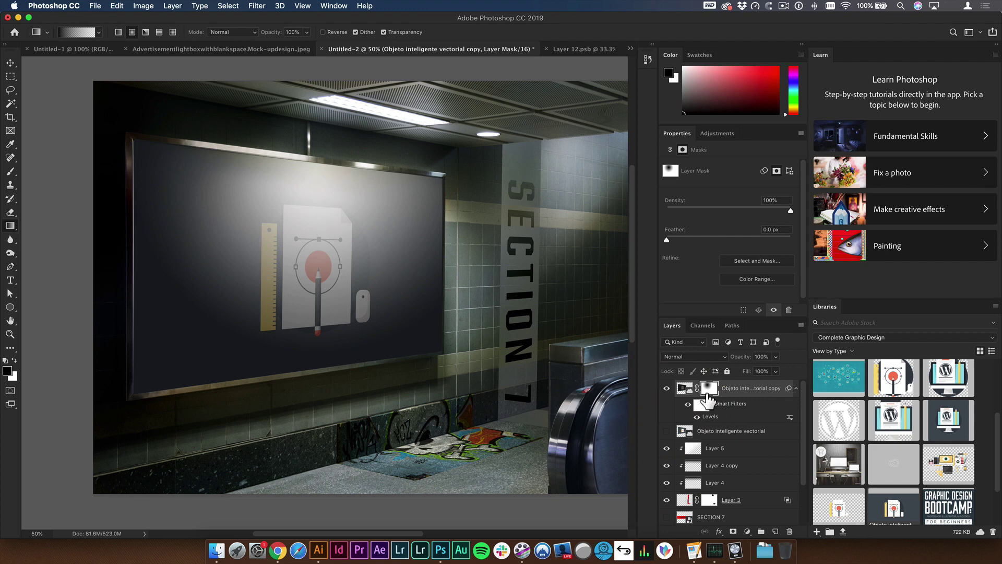
click(667, 431)
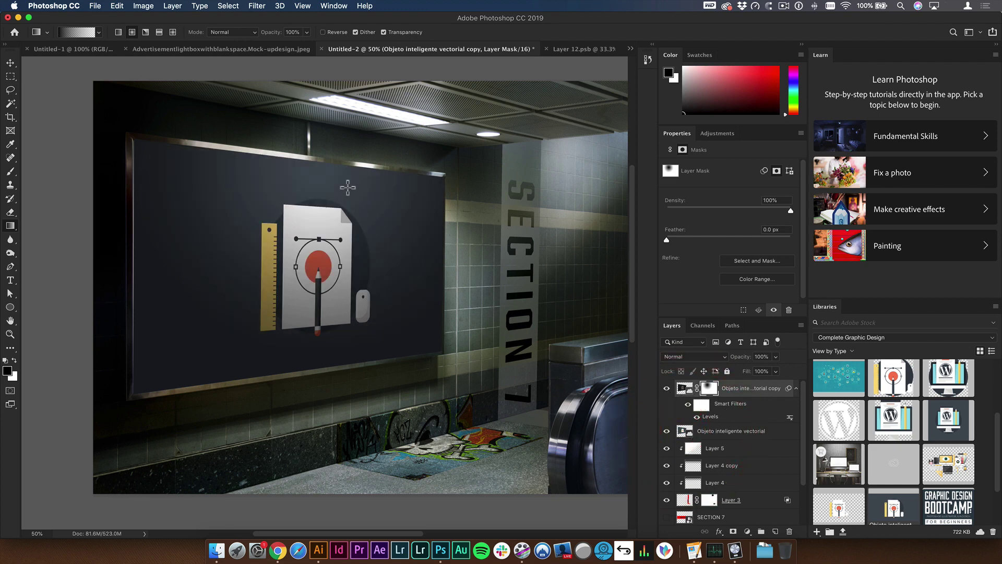
drag(226, 379, 229, 376)
key(v)
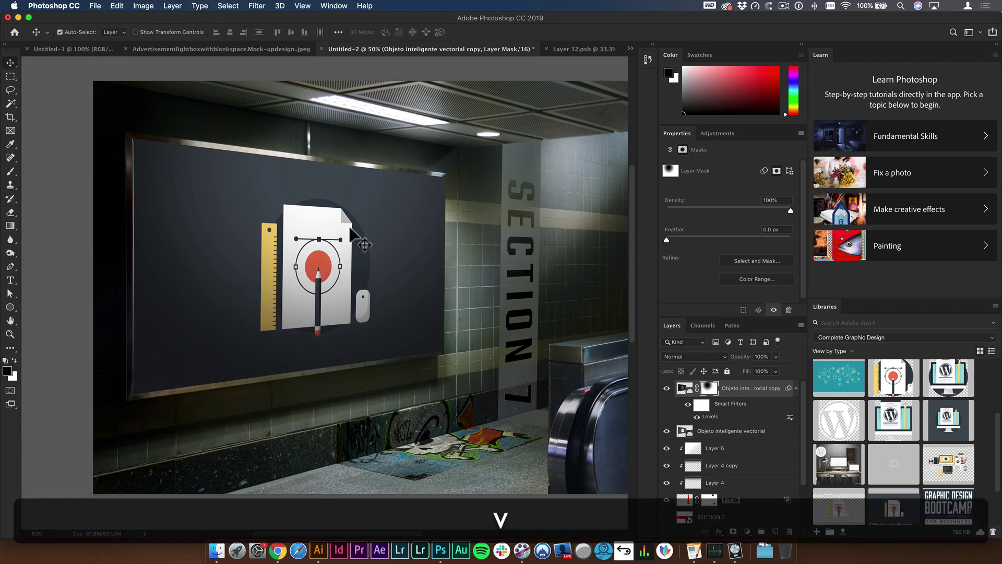